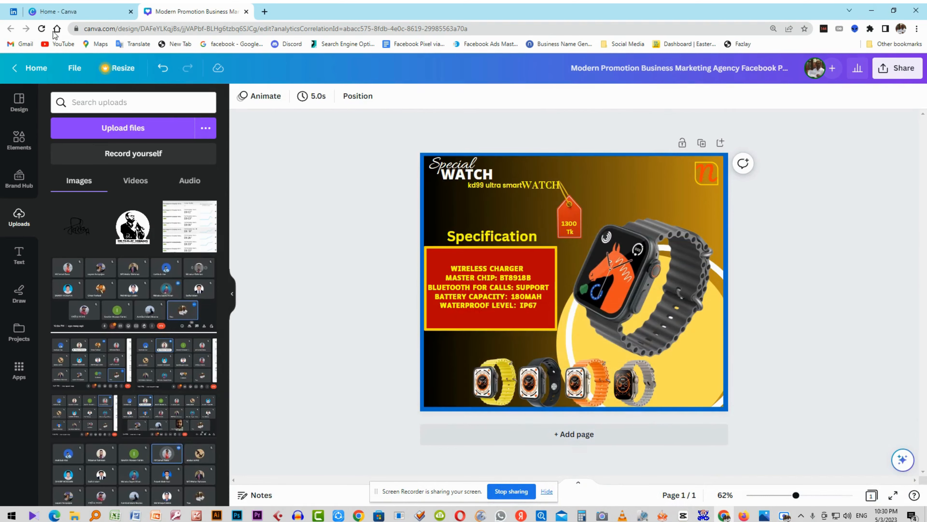
Create a new blank design with a custom size of 1080 × 1080 px.
click(60, 13)
mouse_move(340, 80)
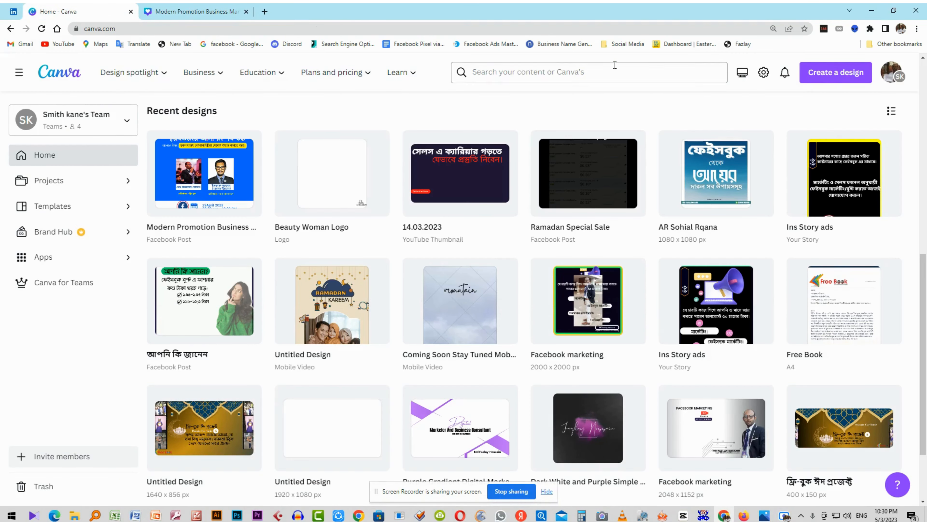
click(827, 76)
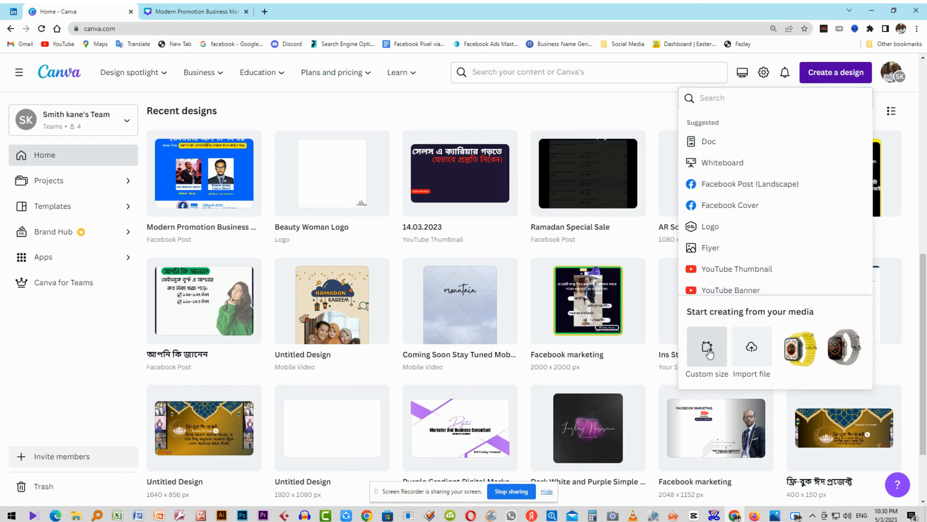
scroll(730, 219, down, 3)
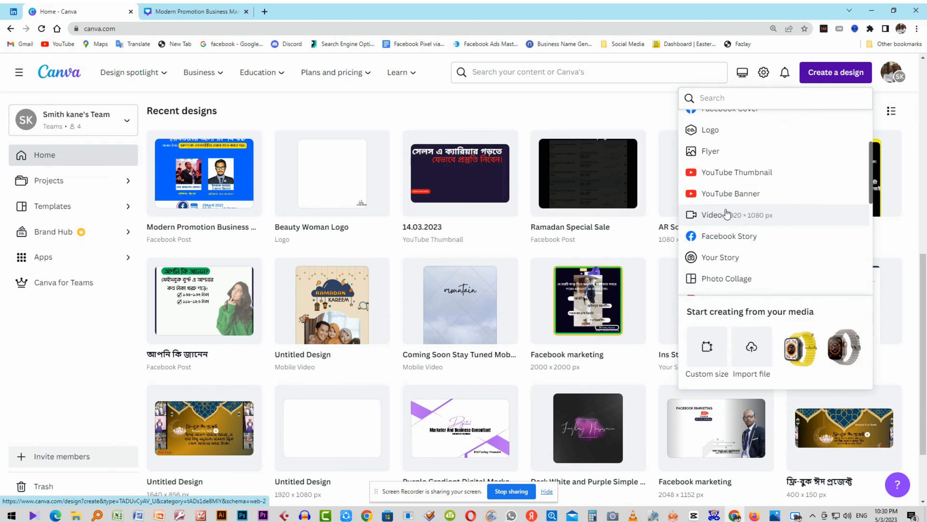
scroll(734, 203, down, 4)
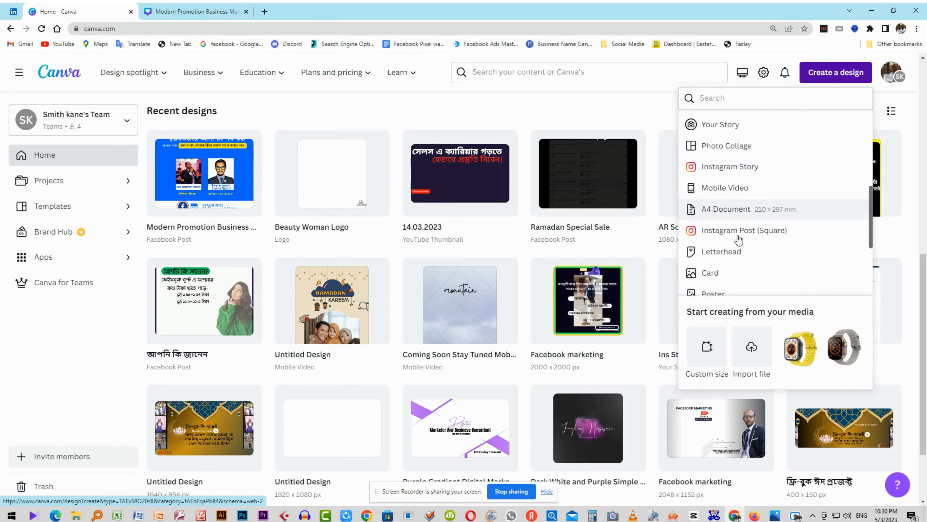
scroll(738, 240, down, 2)
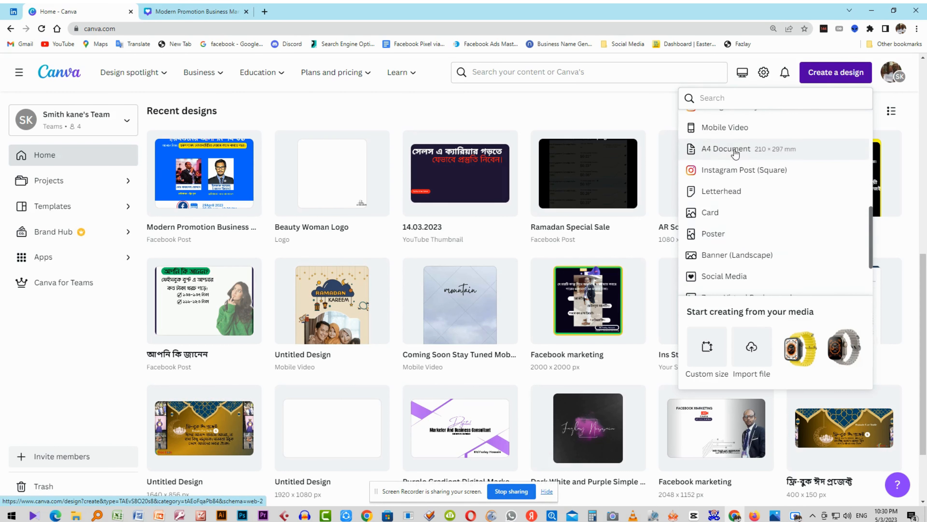
scroll(735, 219, down, 3)
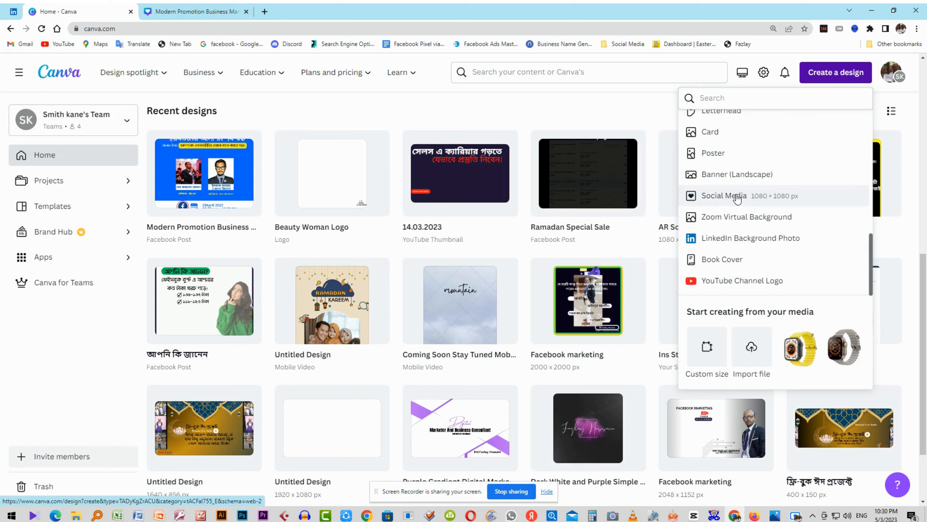
click(708, 349)
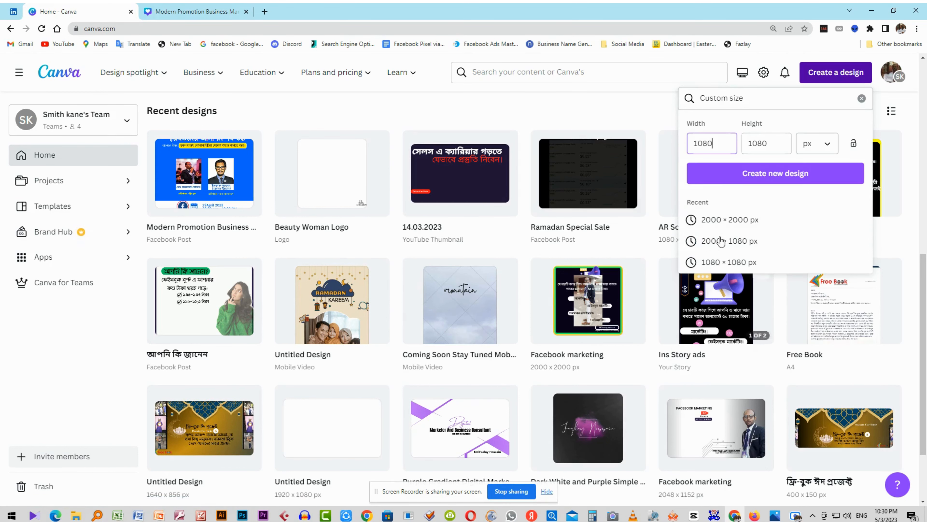
click(766, 173)
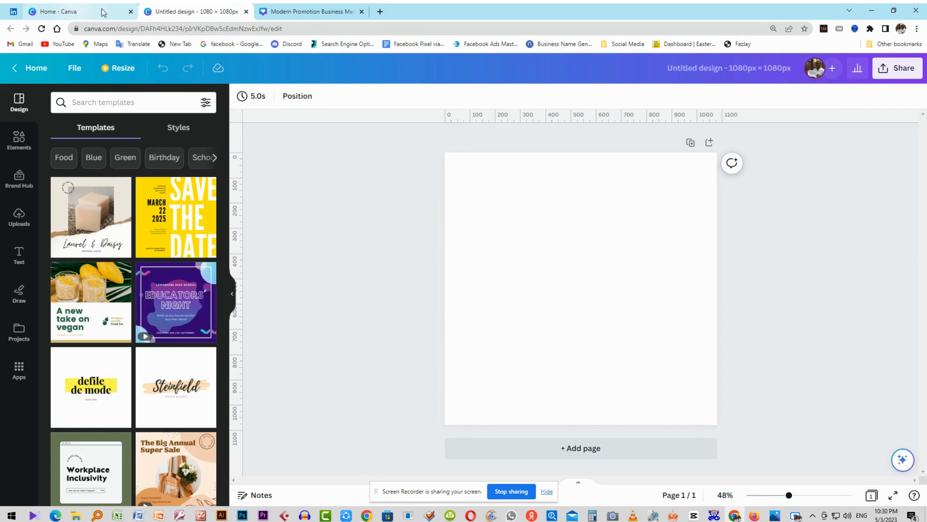
key(ctrl+Tab)
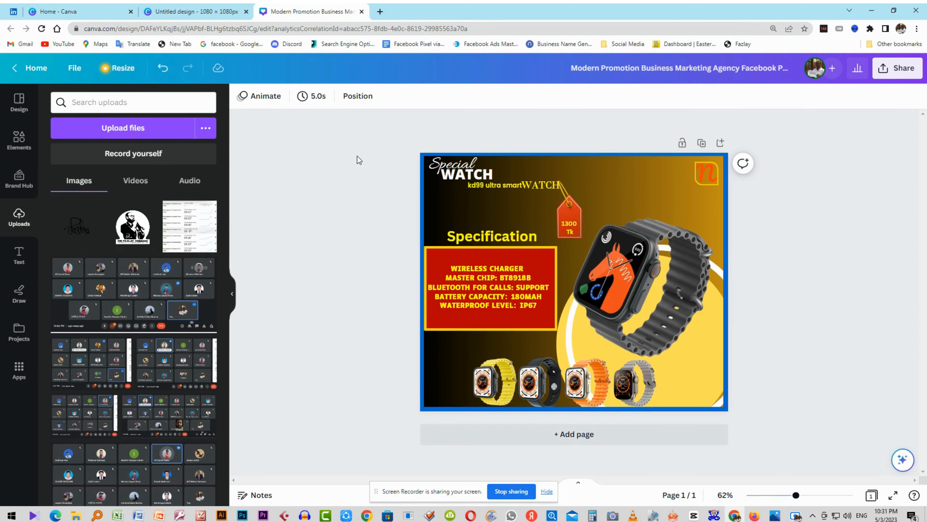
key(Print)
drag(345, 124, 786, 445)
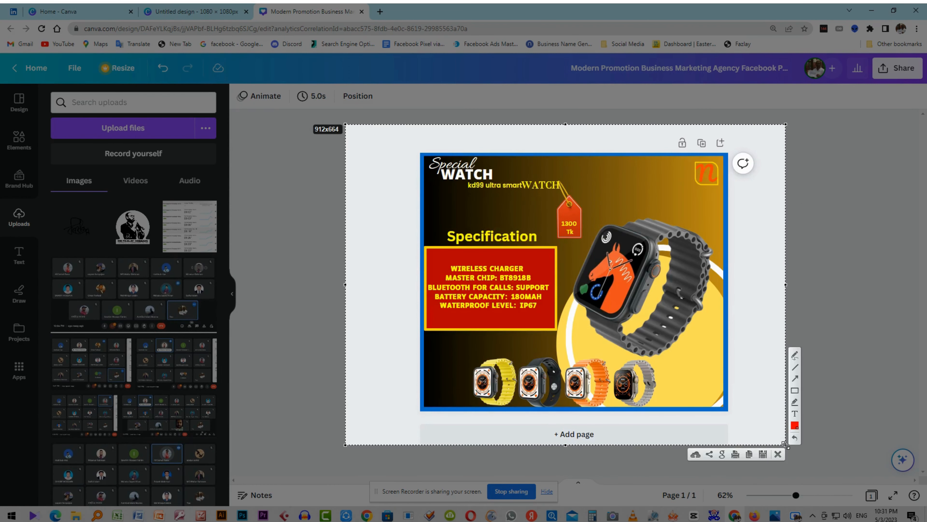
right_click(609, 213)
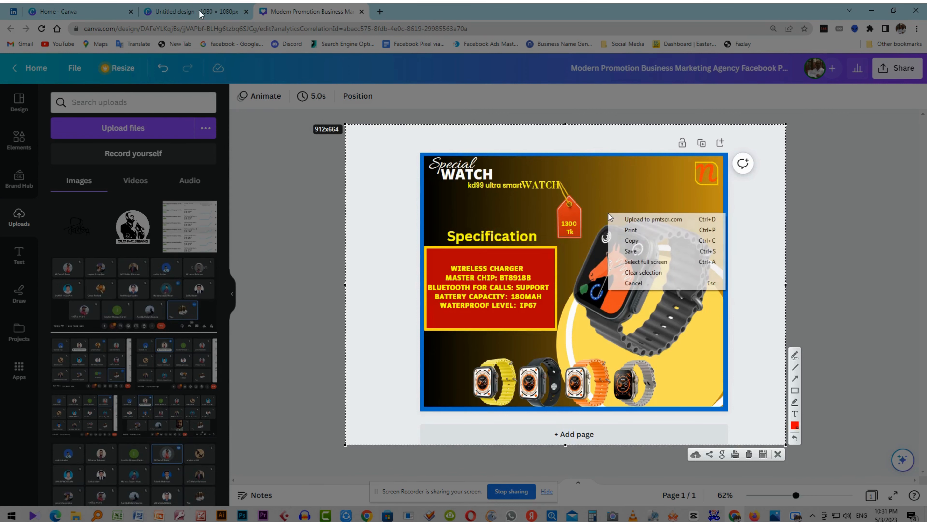
click(639, 284)
click(149, 7)
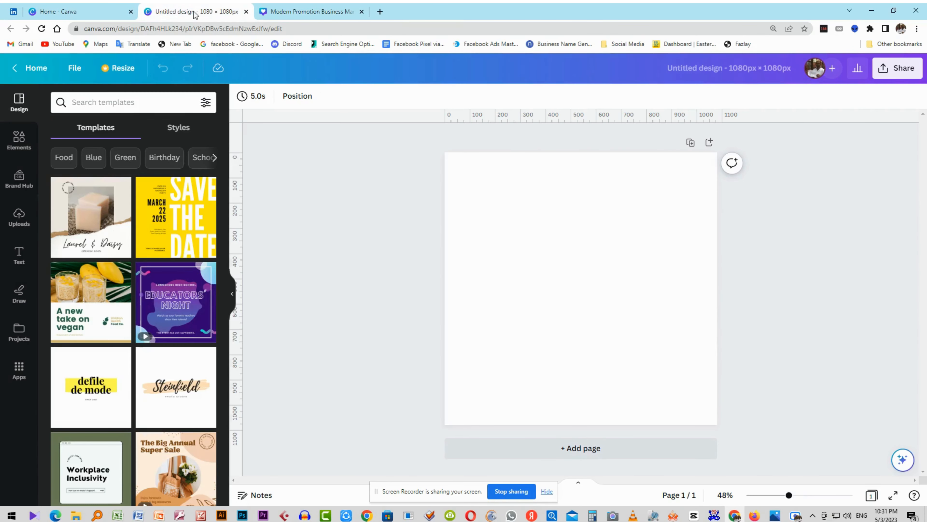
Search the templates for "product design" and browse the results.
click(587, 228)
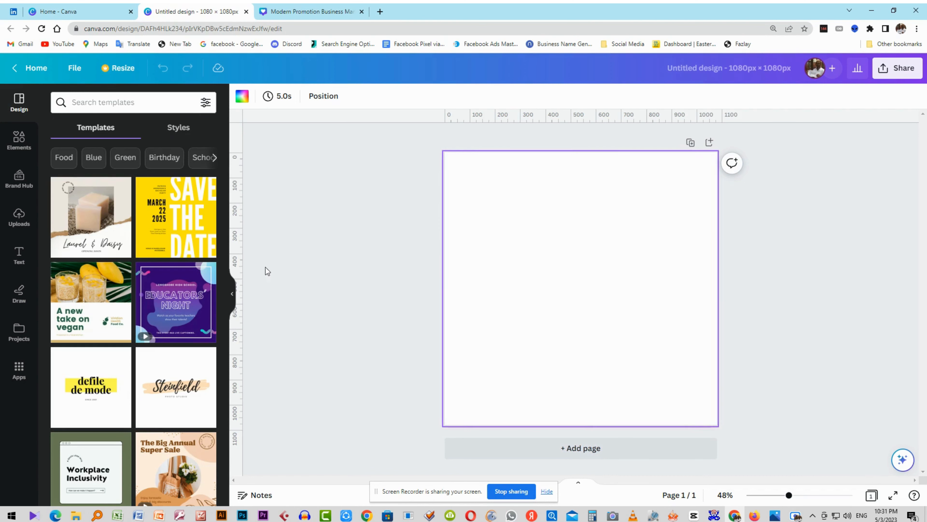
click(156, 106)
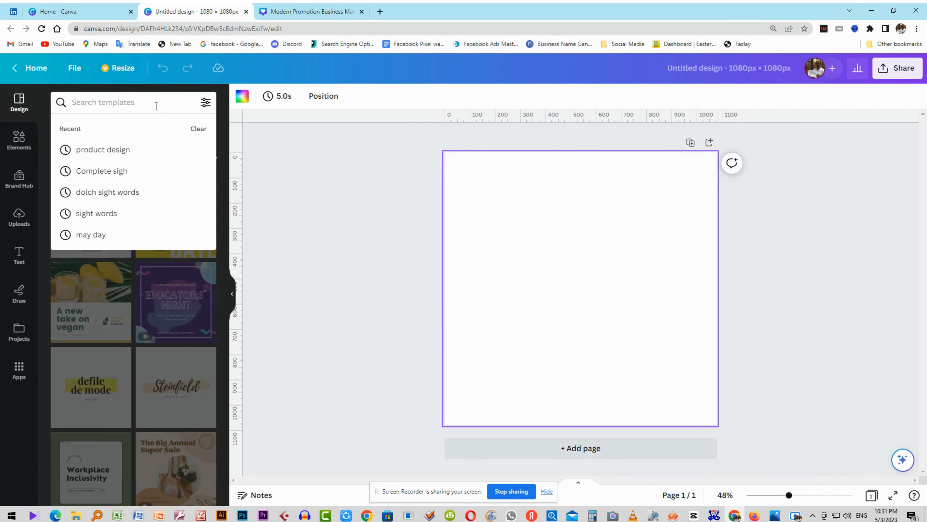
click(115, 155)
scroll(135, 340, down, 8)
scroll(160, 342, up, 1)
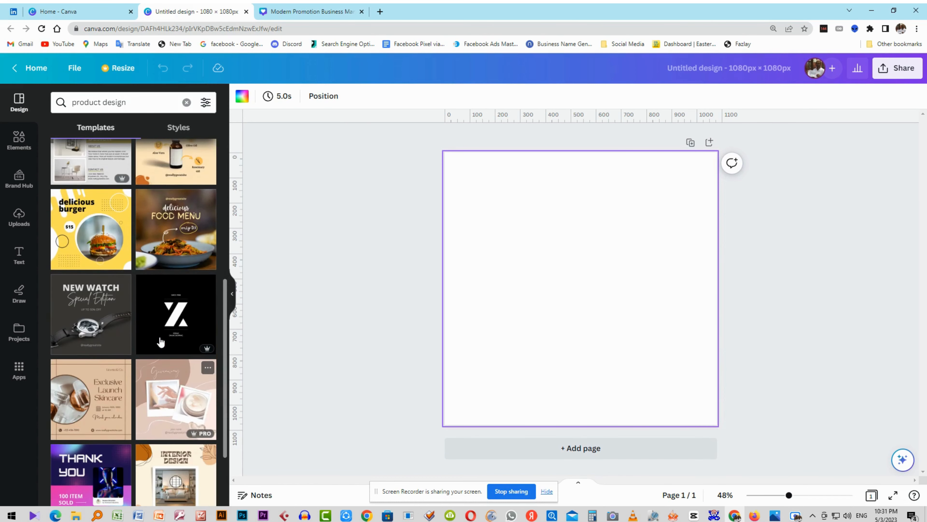
scroll(160, 341, down, 3)
Refine the template search to "product design Smart watch".
click(131, 102)
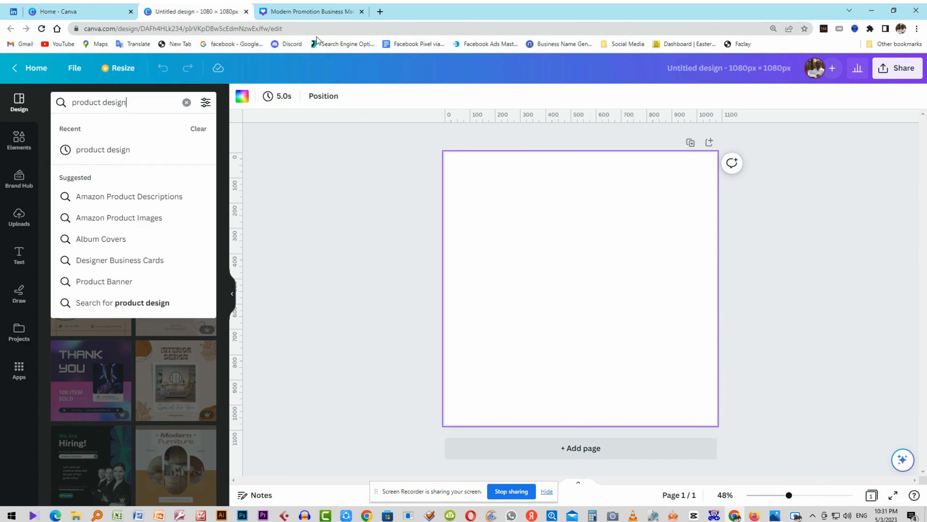
text(Smarct)
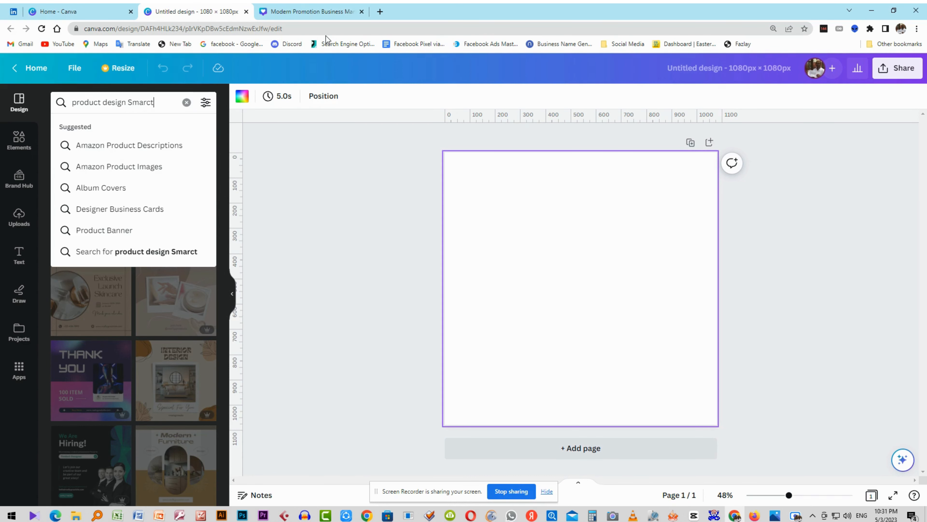
key(BackSpace)
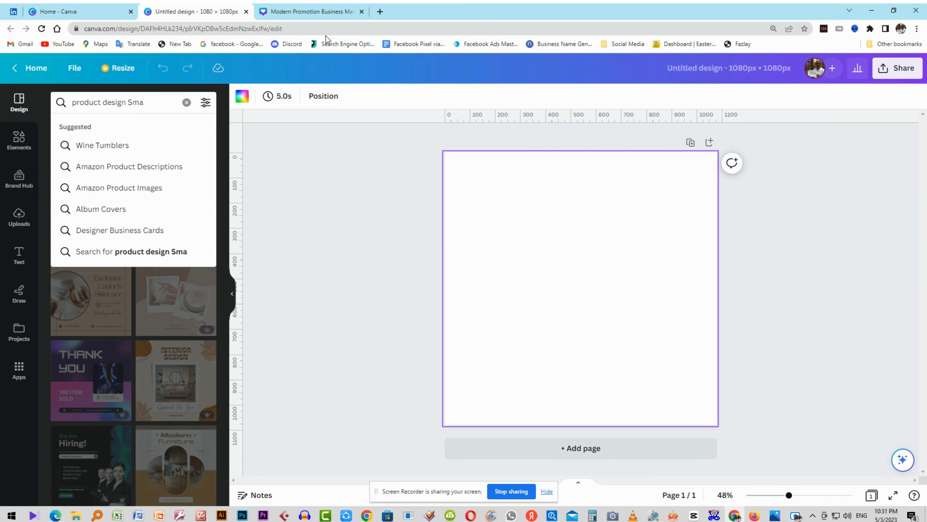
text(r)
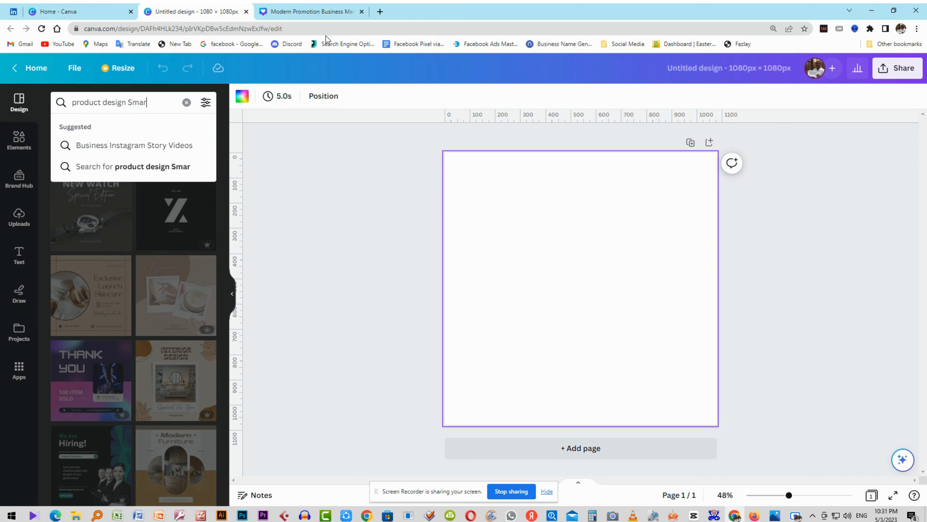
text(tcwat)
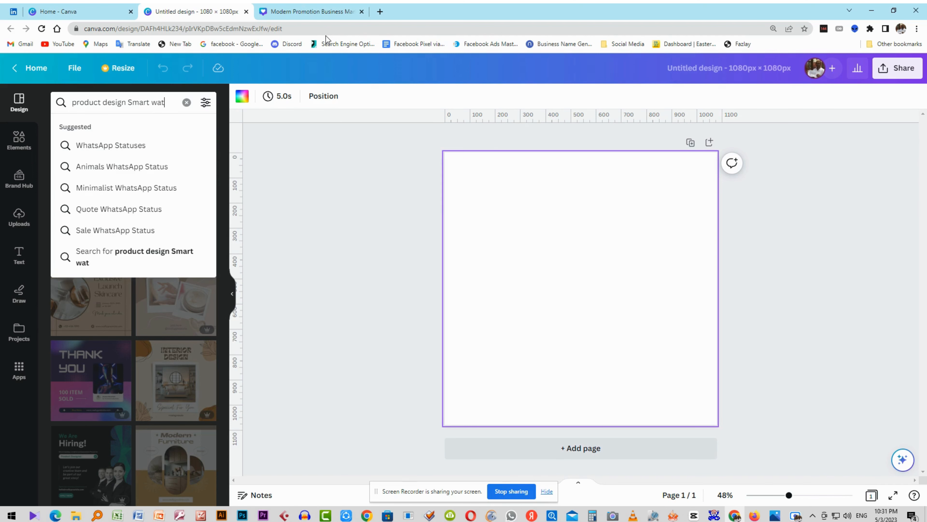
text(ch)
key(Return)
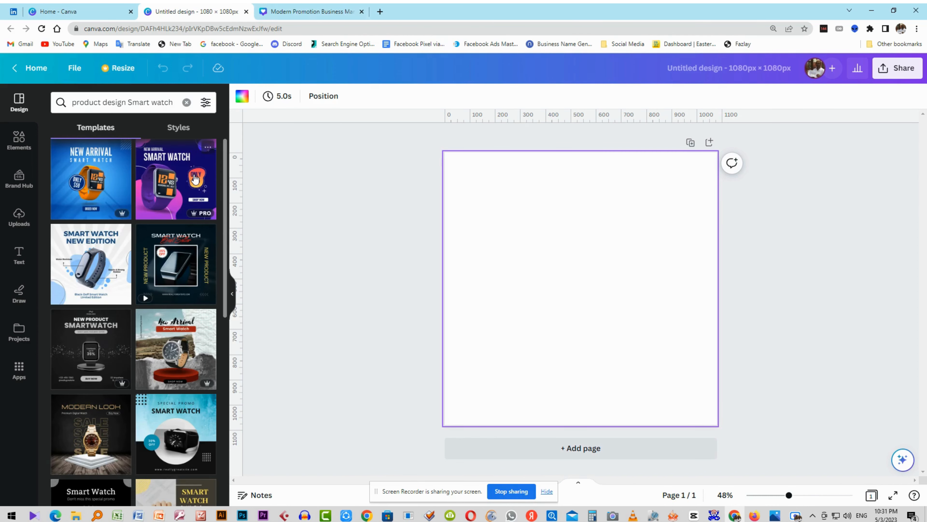
Browse the "product design Smart watch" template results for a suitable watch promotion layout.
scroll(192, 191, down, 7)
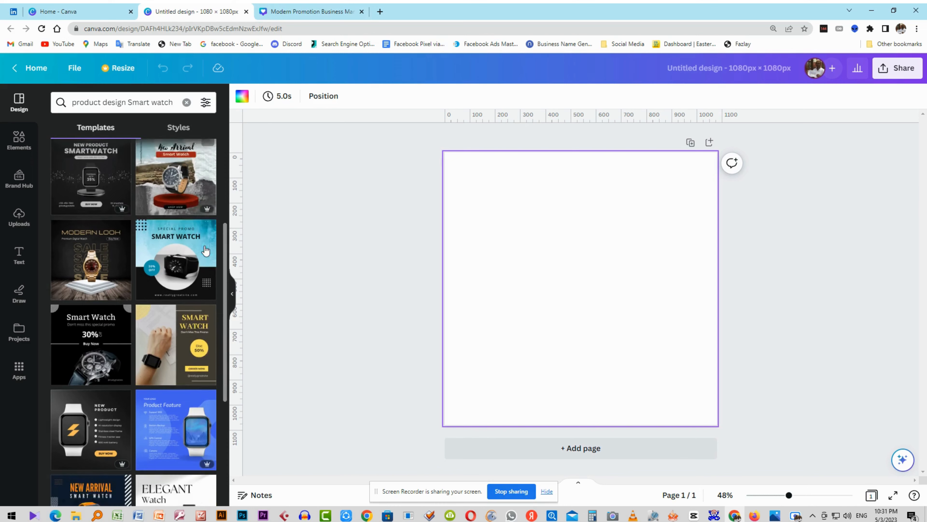
scroll(206, 260, down, 12)
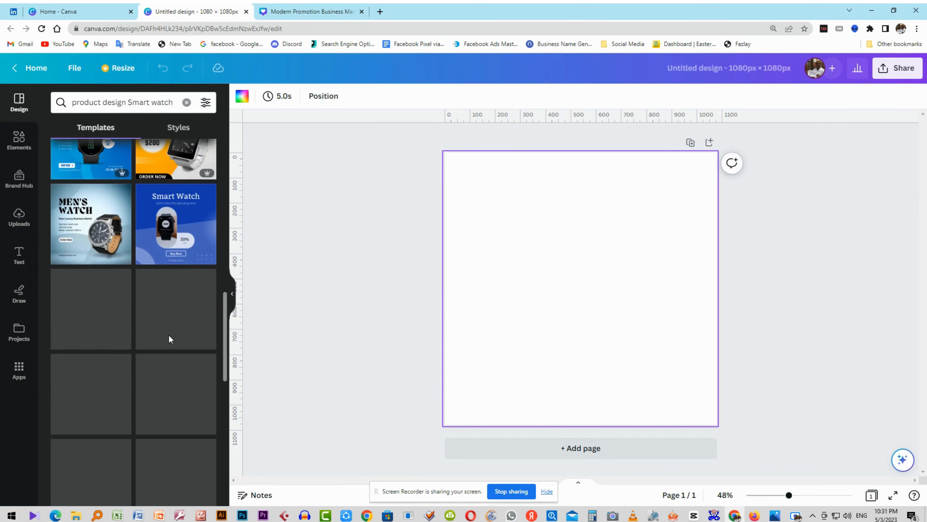
scroll(164, 332, down, 6)
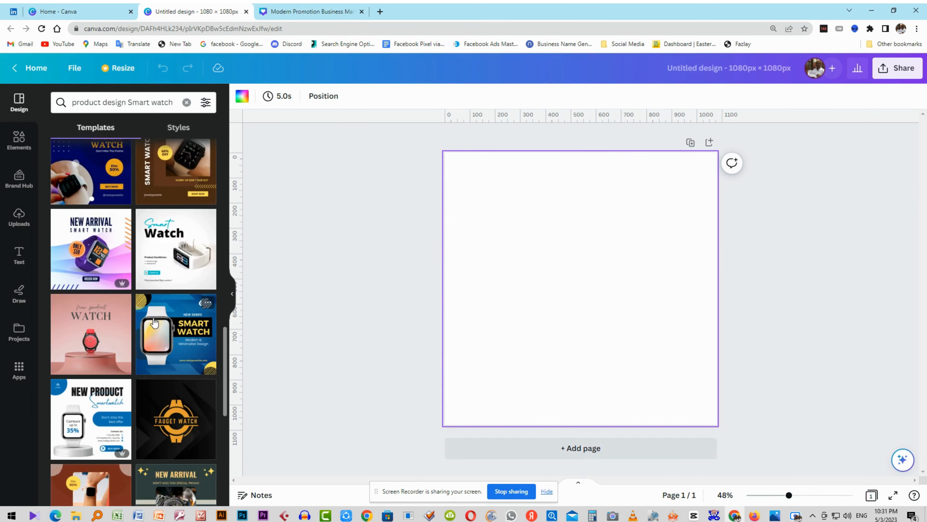
scroll(161, 318, down, 5)
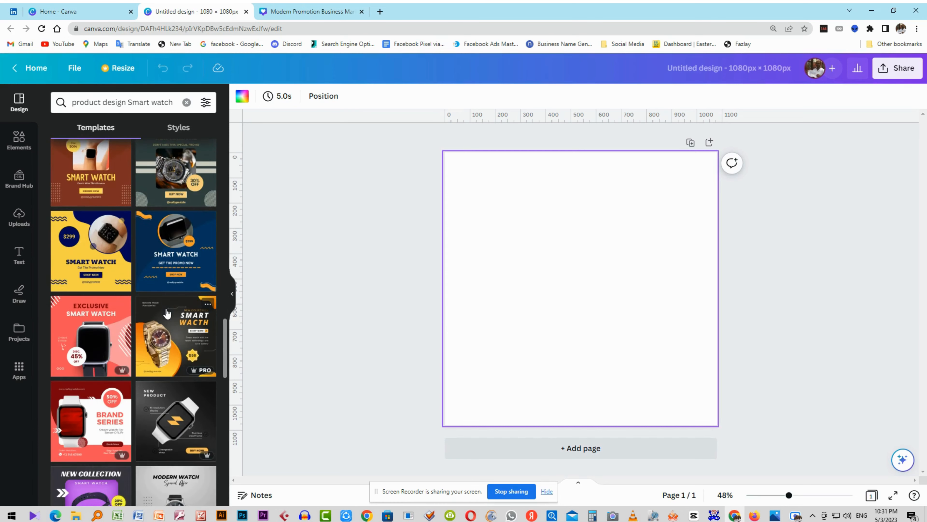
scroll(168, 310, down, 7)
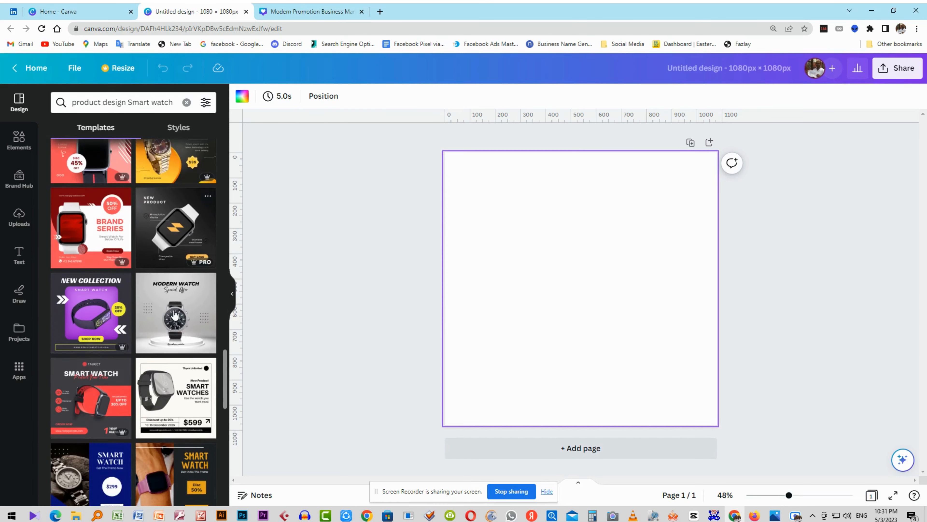
scroll(175, 314, down, 1)
scroll(185, 241, down, 5)
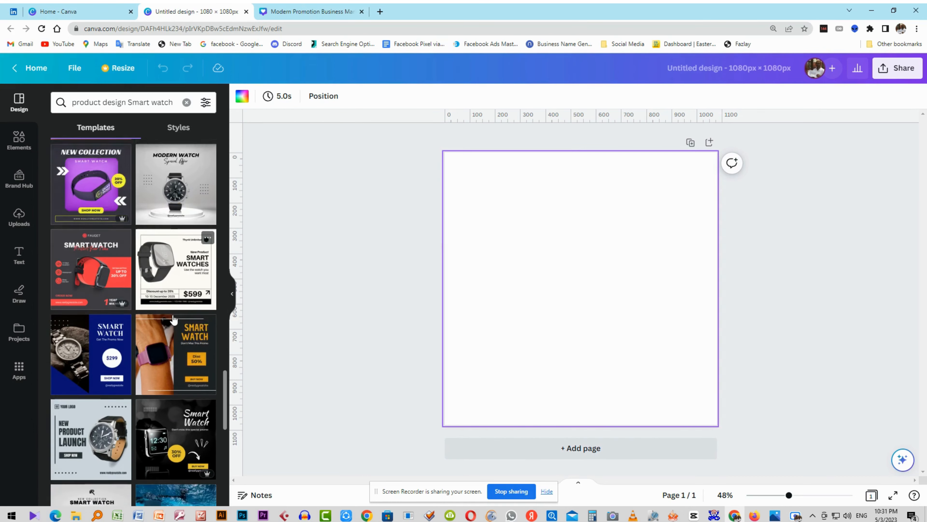
scroll(172, 329, down, 4)
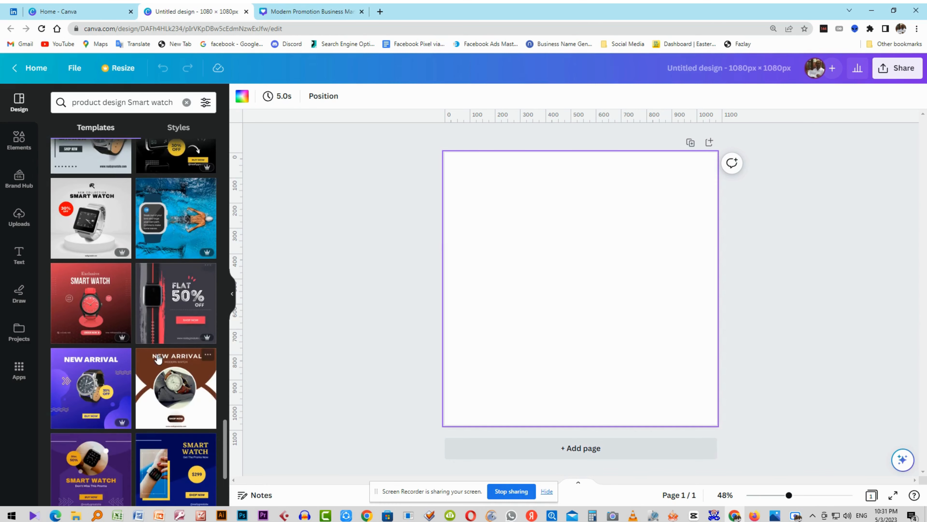
scroll(157, 360, down, 8)
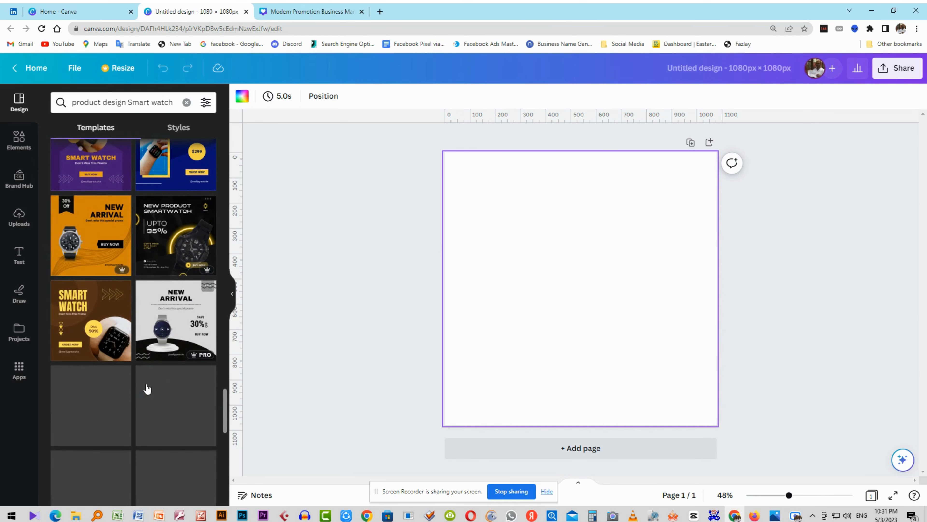
scroll(149, 380, down, 7)
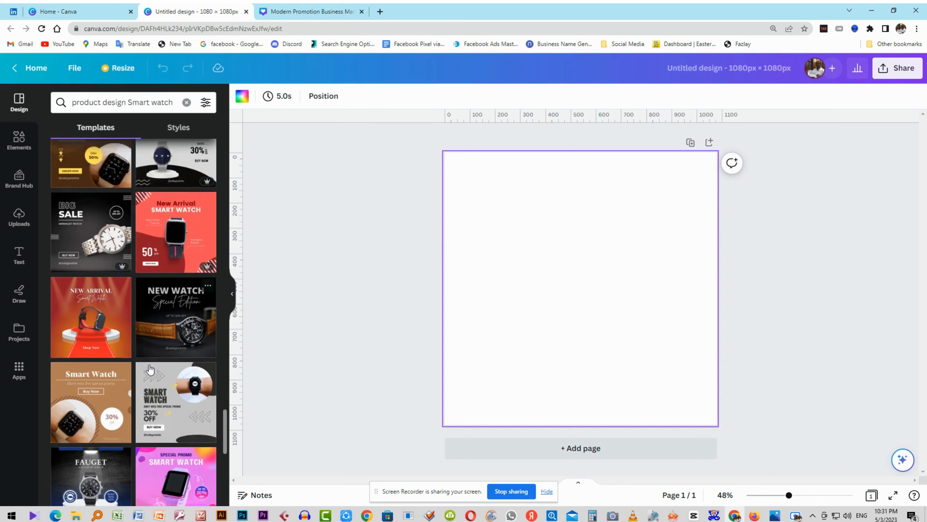
scroll(149, 369, down, 8)
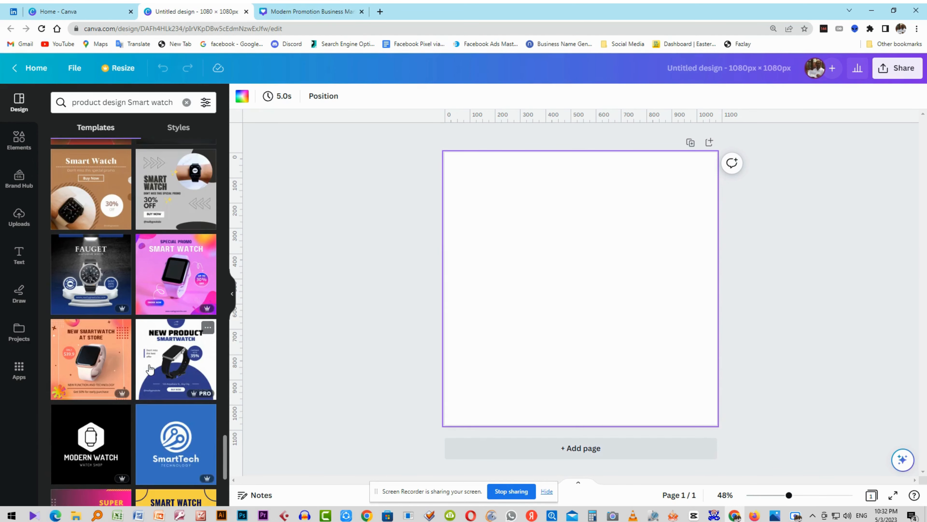
scroll(150, 369, down, 6)
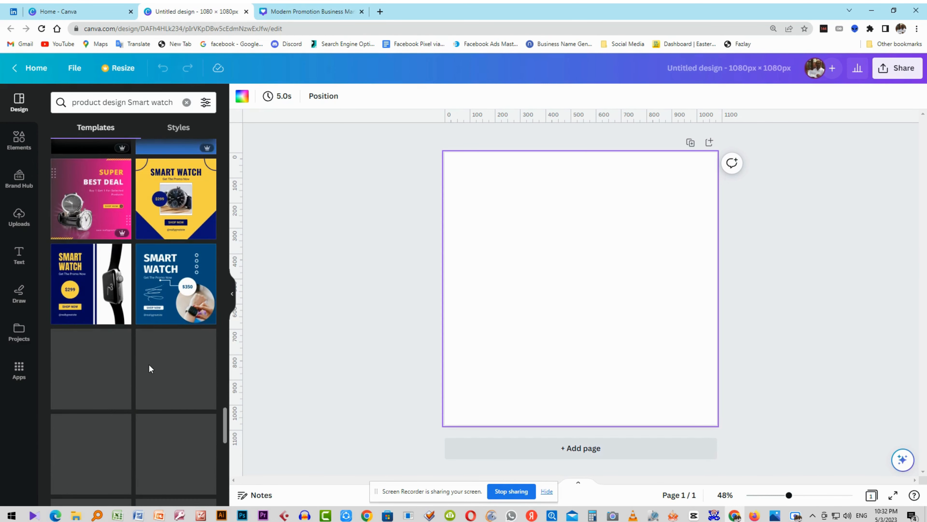
scroll(149, 368, down, 9)
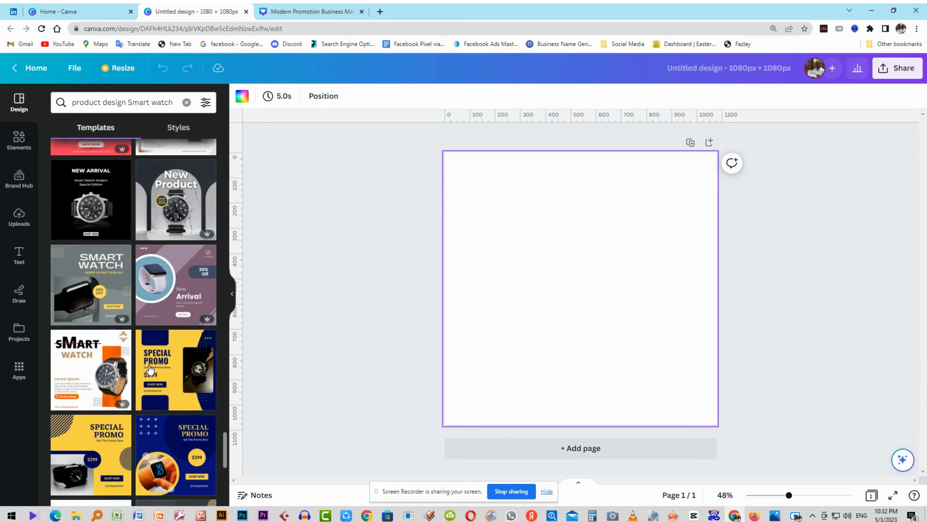
scroll(149, 369, down, 5)
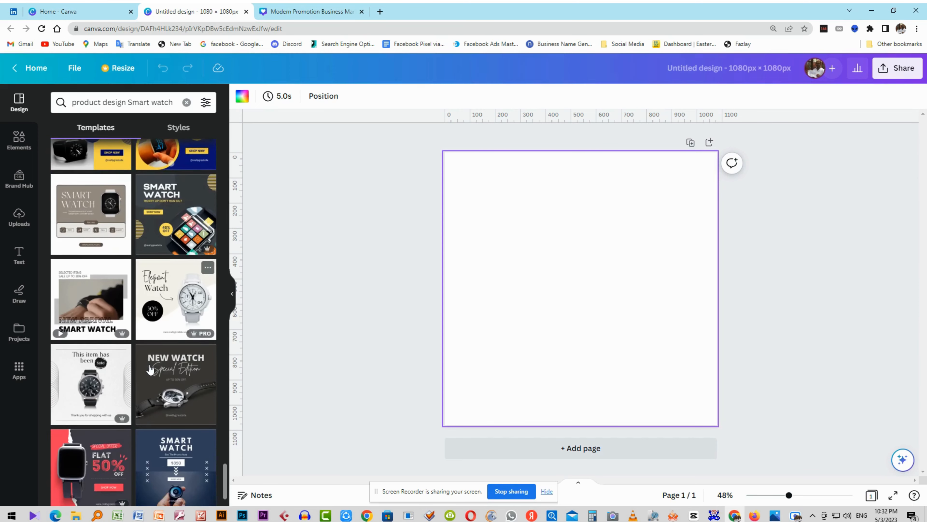
scroll(149, 368, down, 10)
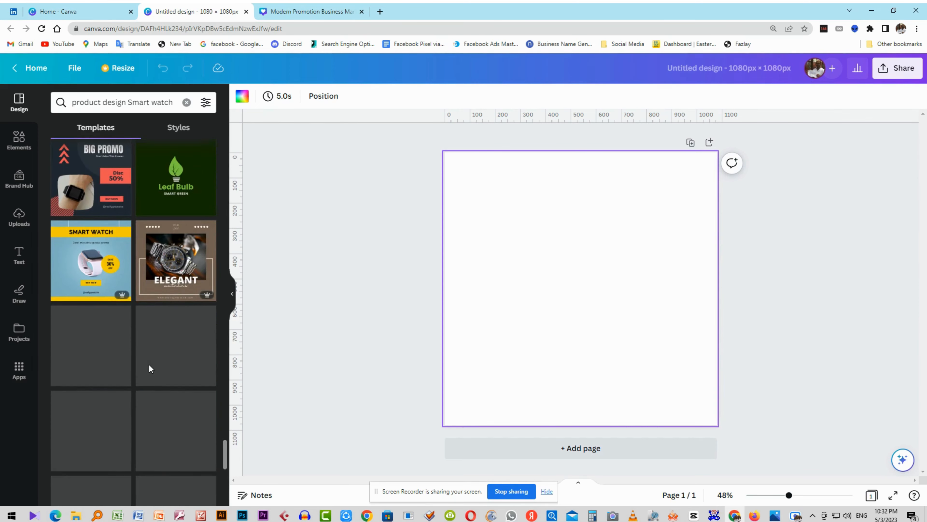
scroll(149, 368, down, 3)
scroll(150, 368, down, 2)
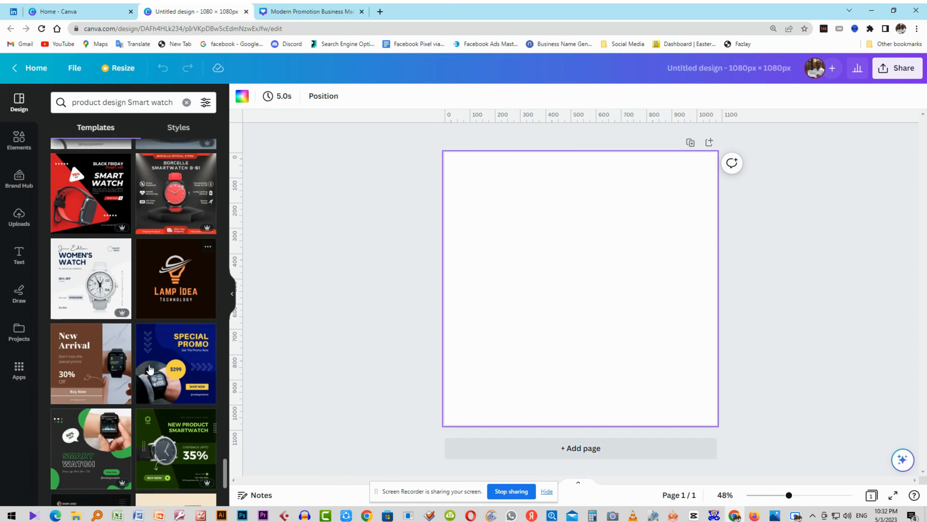
scroll(149, 368, down, 3)
scroll(149, 369, down, 3)
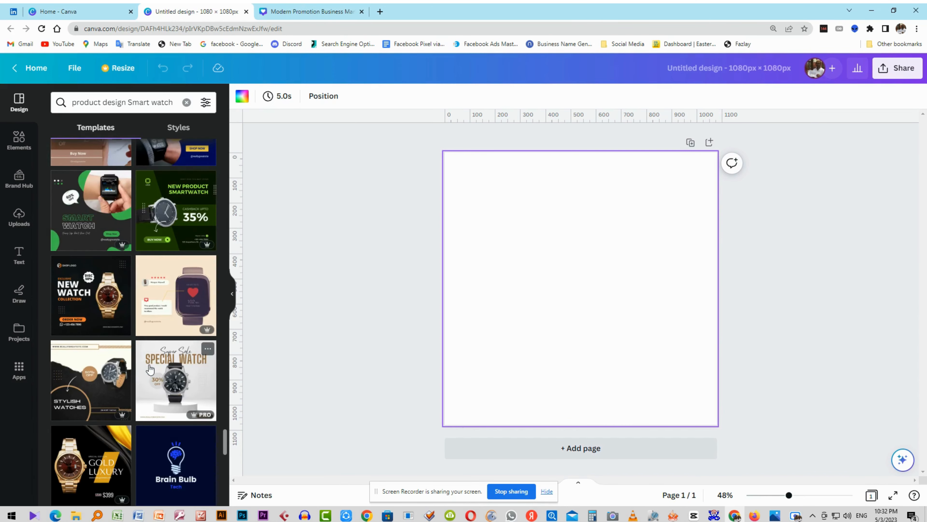
scroll(150, 368, down, 3)
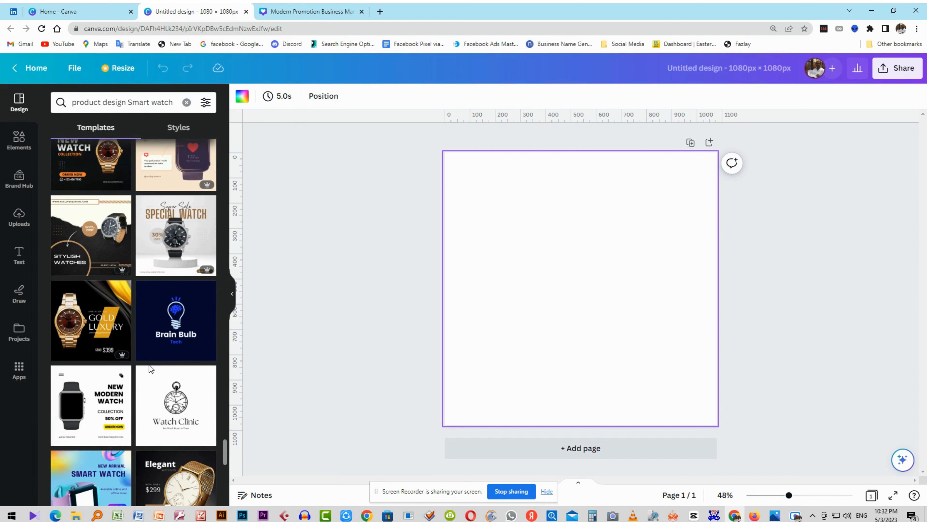
scroll(151, 368, down, 4)
scroll(149, 368, down, 4)
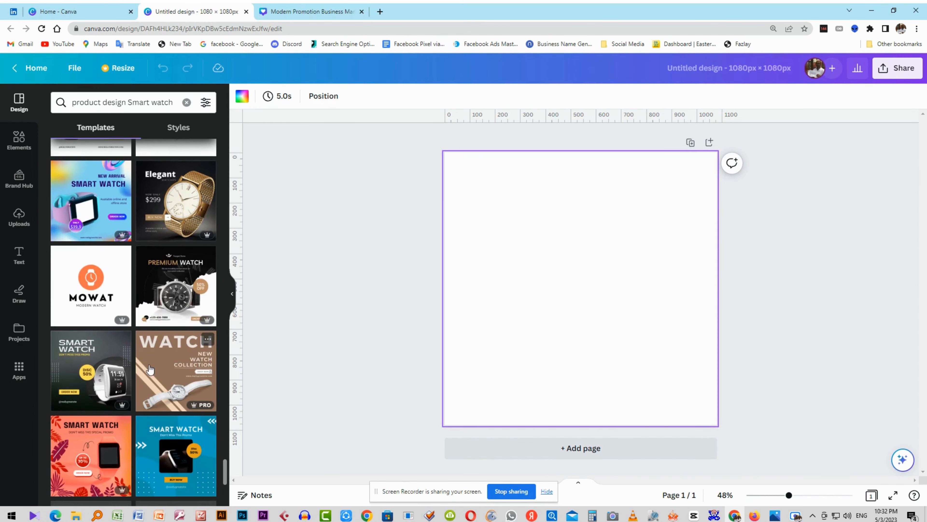
scroll(150, 368, down, 9)
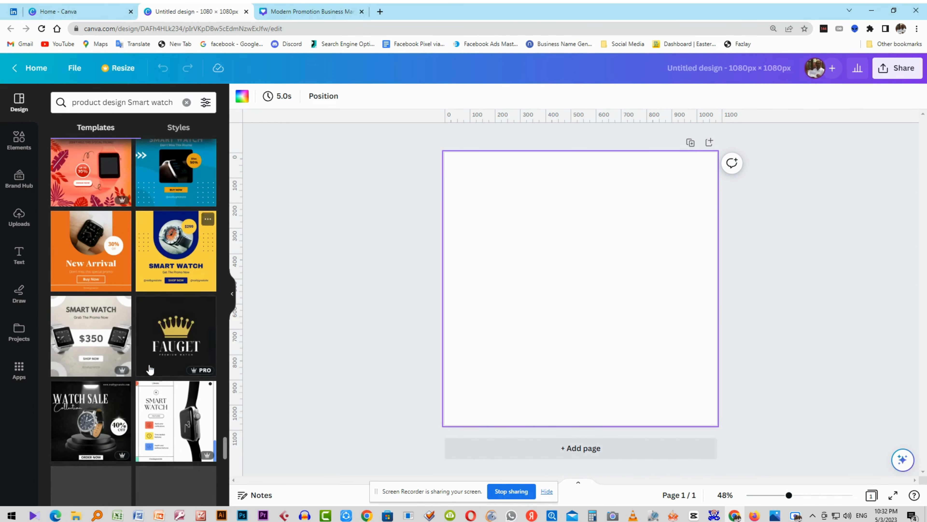
scroll(149, 368, down, 3)
scroll(150, 368, down, 4)
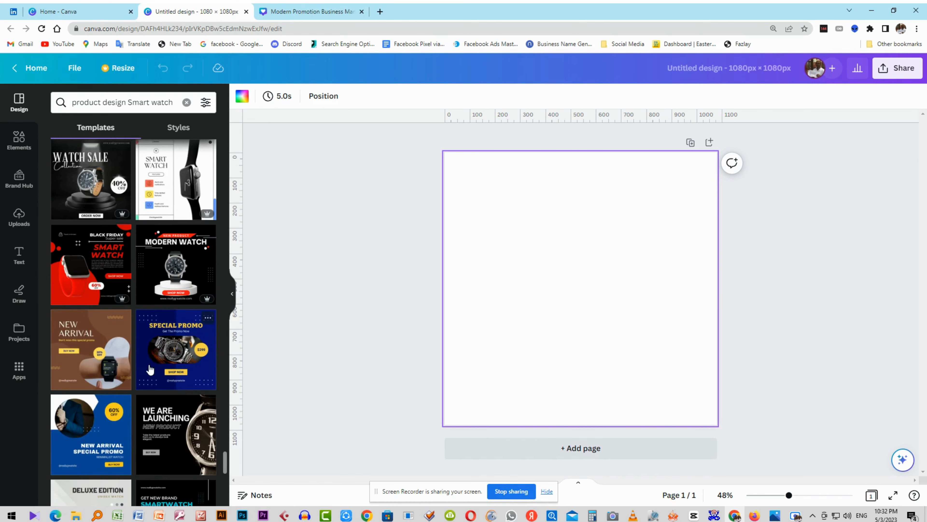
scroll(149, 368, down, 4)
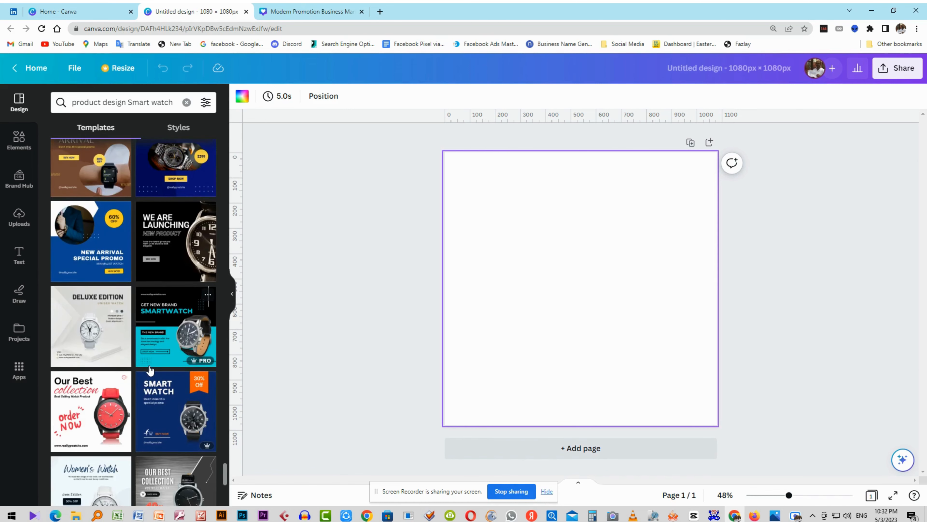
scroll(149, 368, down, 5)
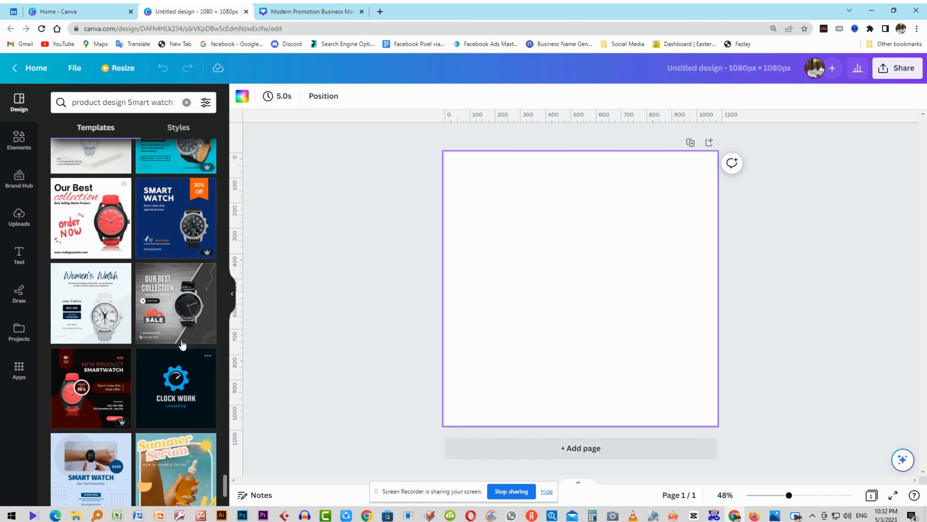
scroll(182, 345, down, 2)
scroll(182, 344, down, 6)
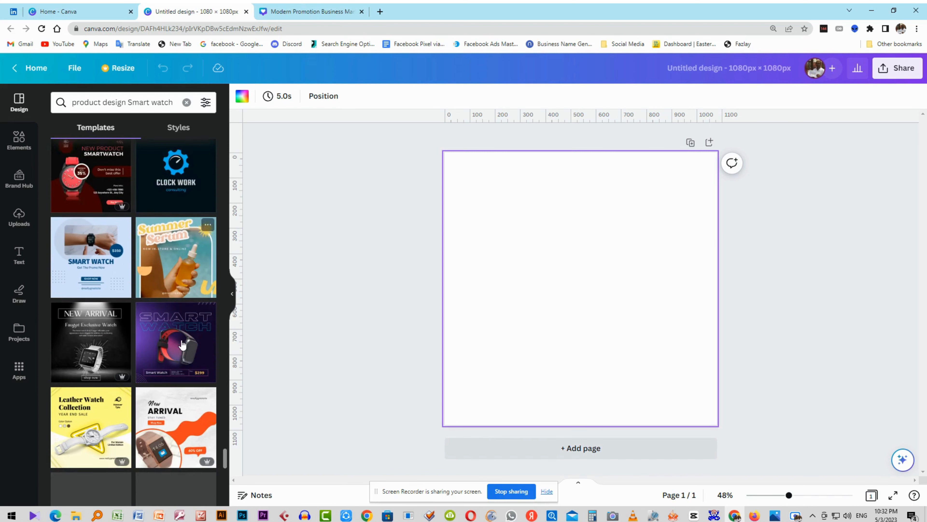
scroll(182, 344, down, 8)
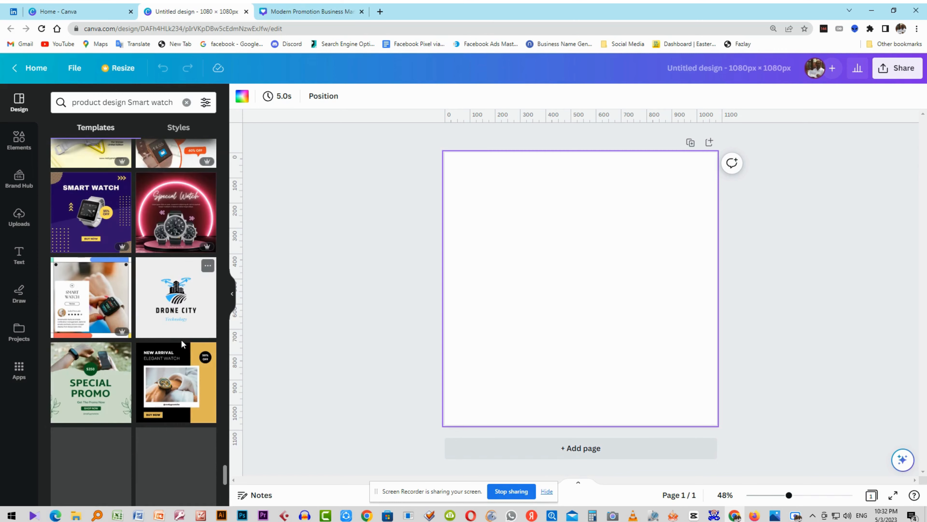
scroll(182, 344, down, 8)
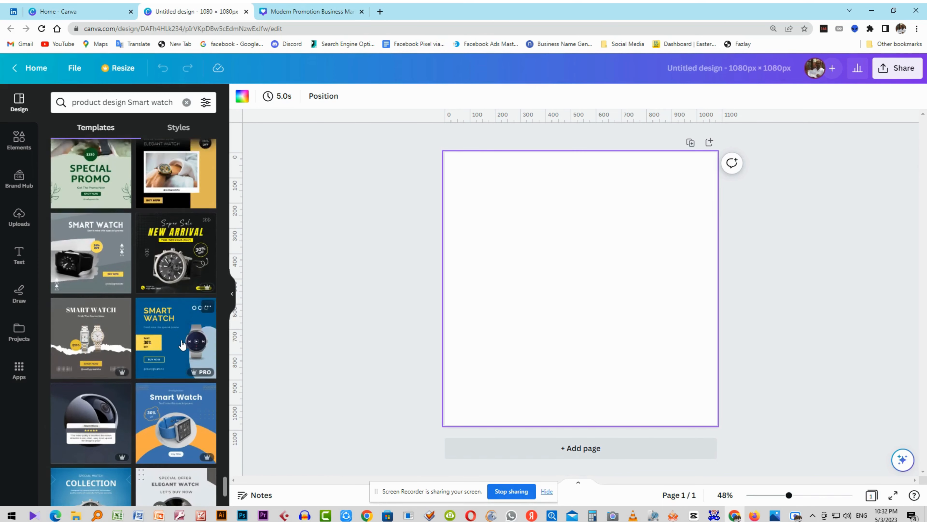
scroll(183, 344, down, 7)
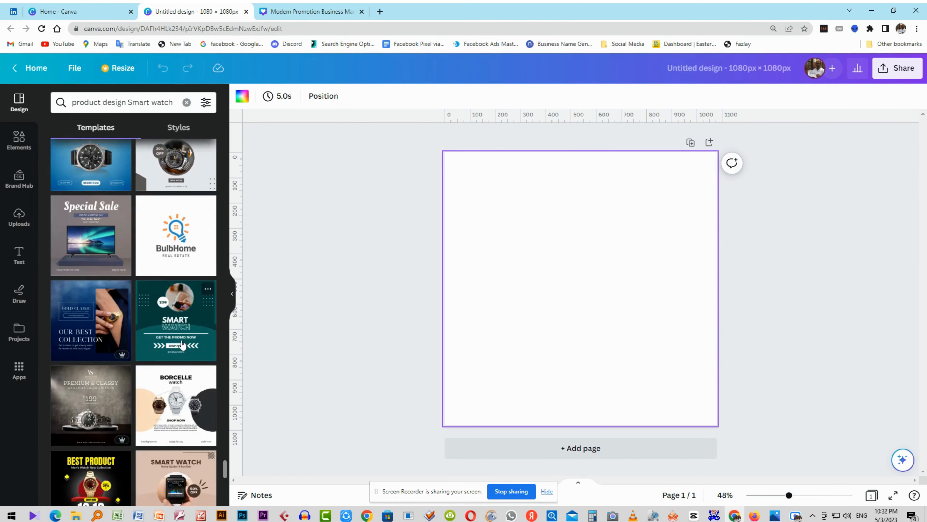
scroll(182, 344, down, 5)
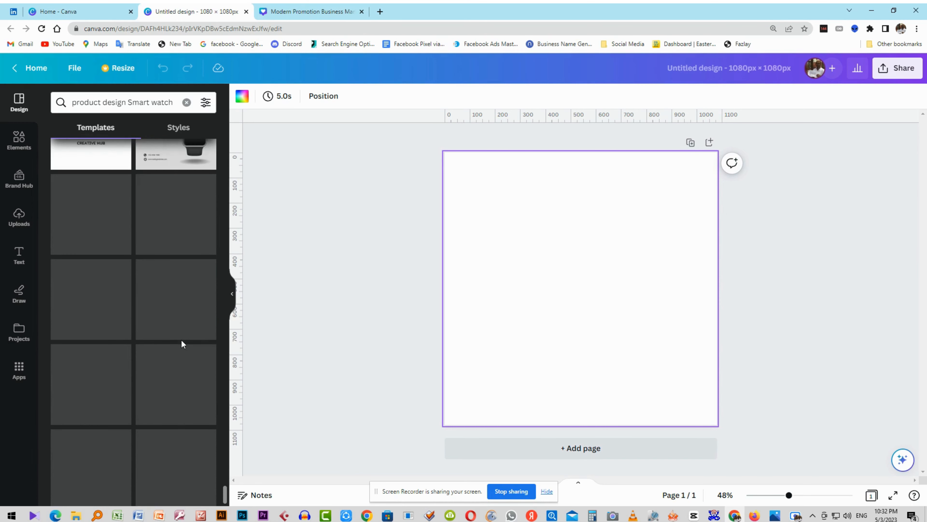
scroll(182, 344, down, 1)
scroll(182, 344, down, 2)
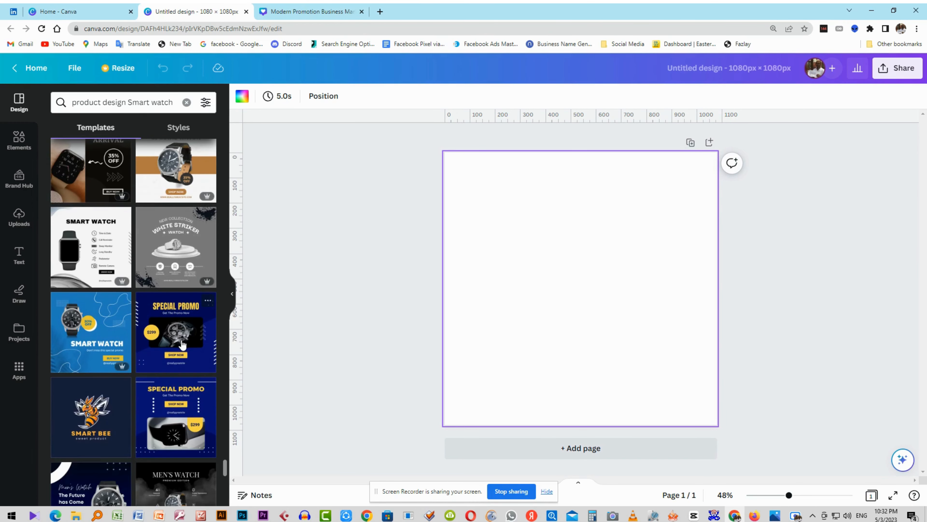
scroll(182, 344, down, 9)
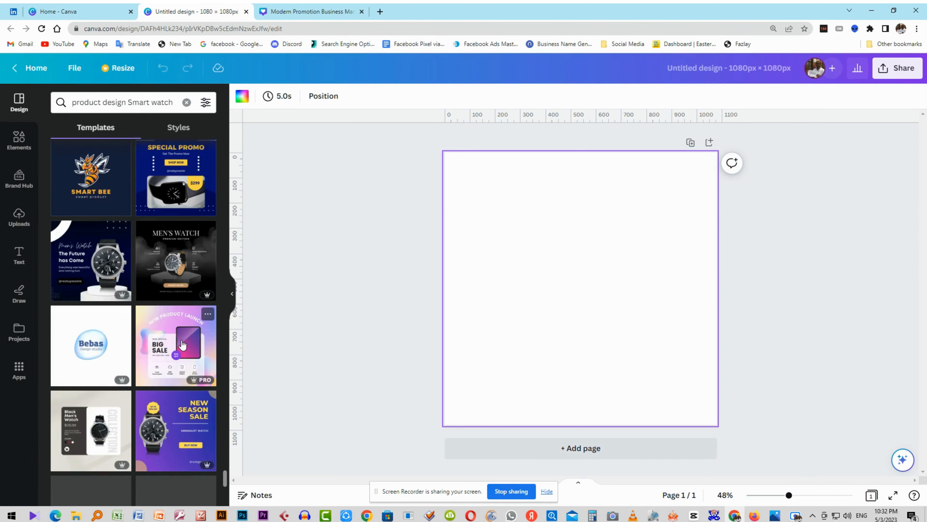
scroll(182, 344, down, 1)
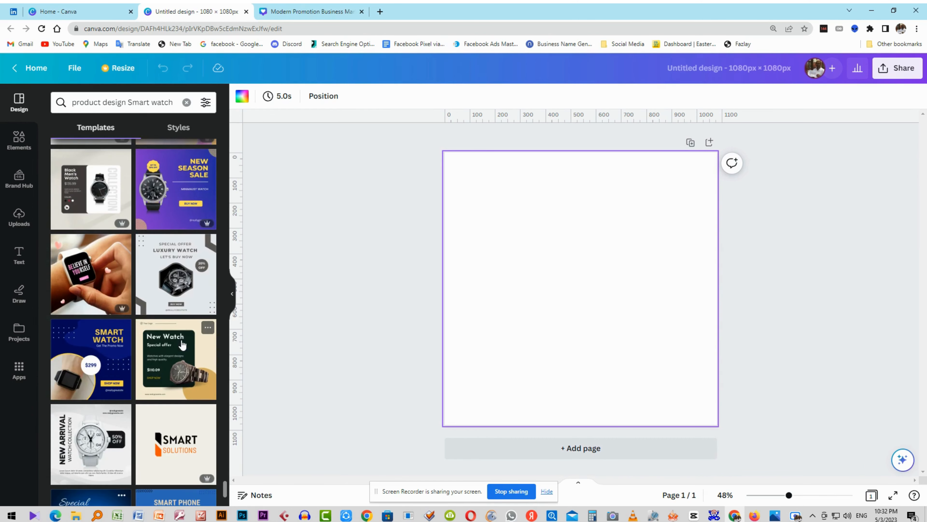
scroll(182, 344, down, 7)
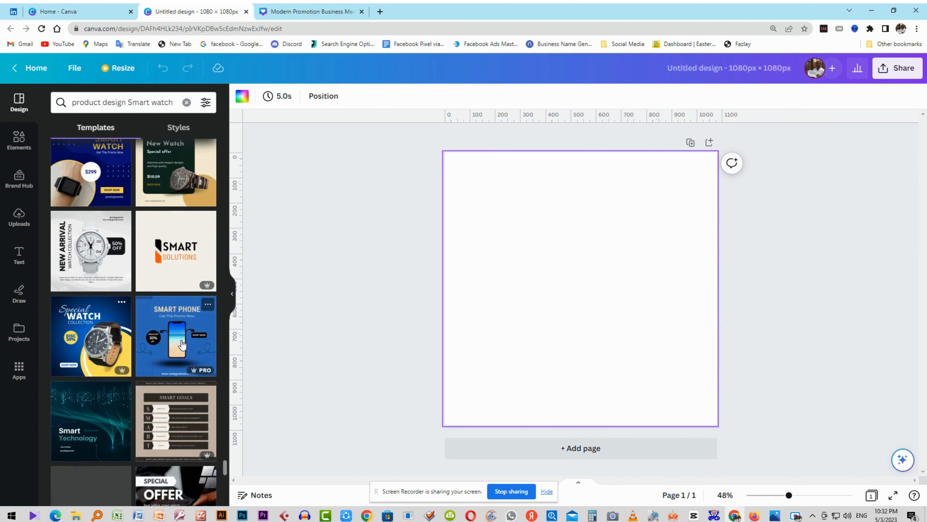
Apply the blue and yellow "Special Watch Collection" template to the blank page and leave nothing selected.
scroll(182, 344, up, 3)
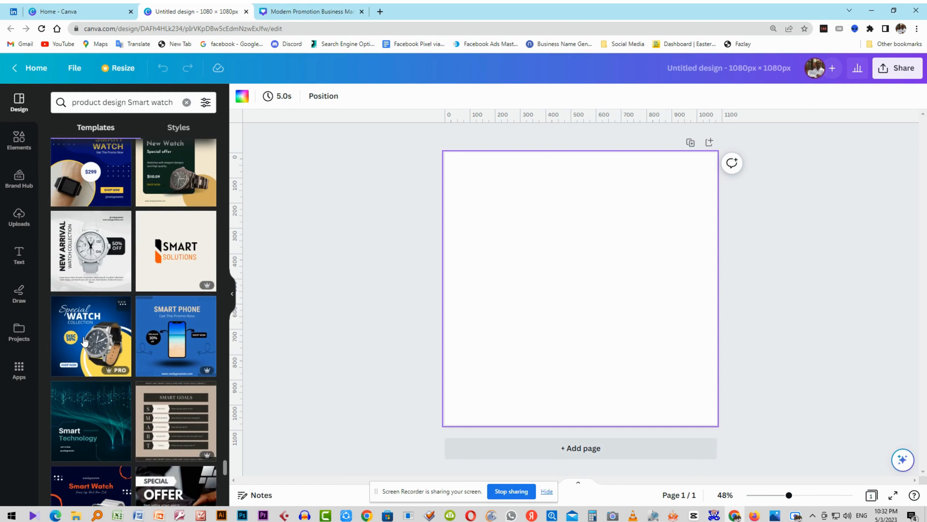
click(84, 340)
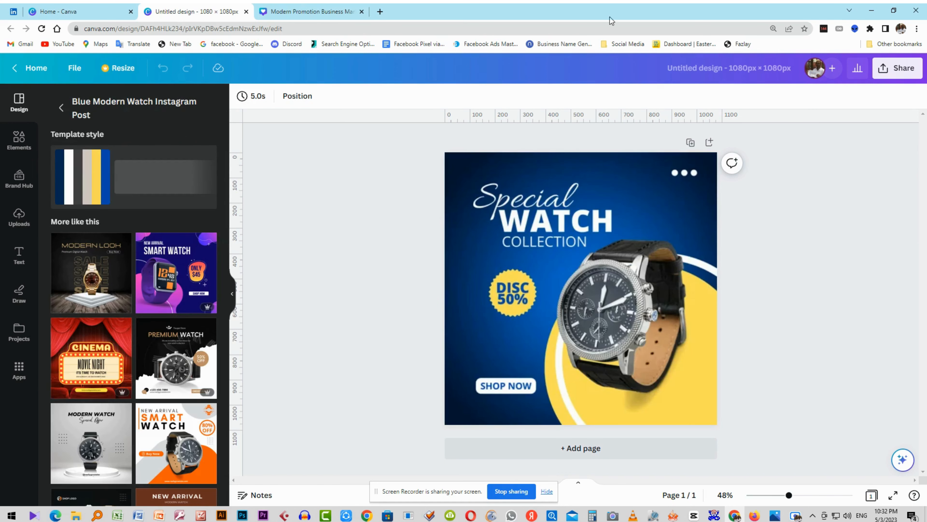
click(694, 274)
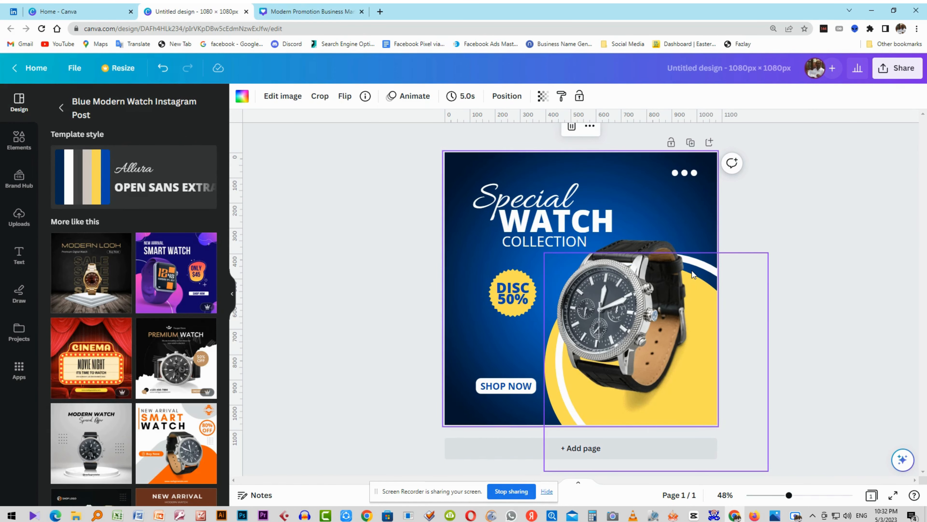
click(341, 296)
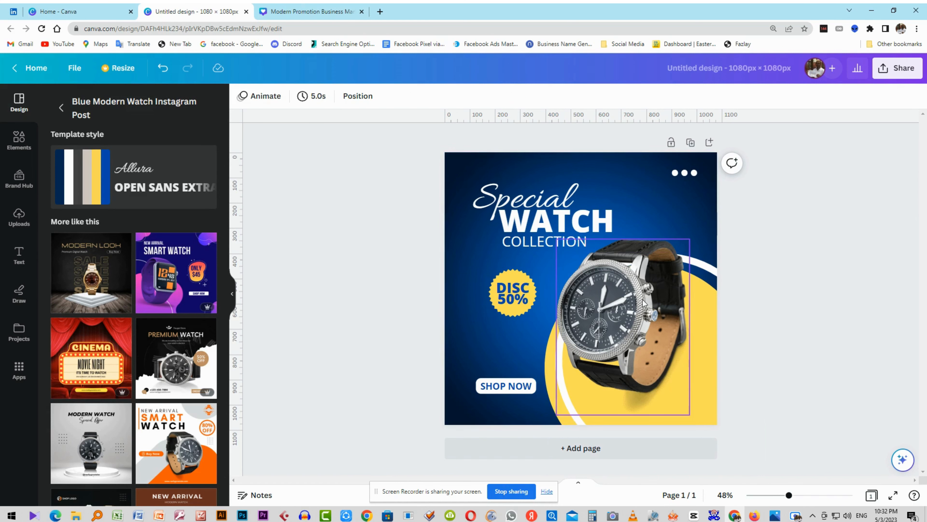
Delete the three white dots and the "SHOP NOW" button from the design.
click(694, 173)
key(Delete)
click(507, 387)
key(Delete)
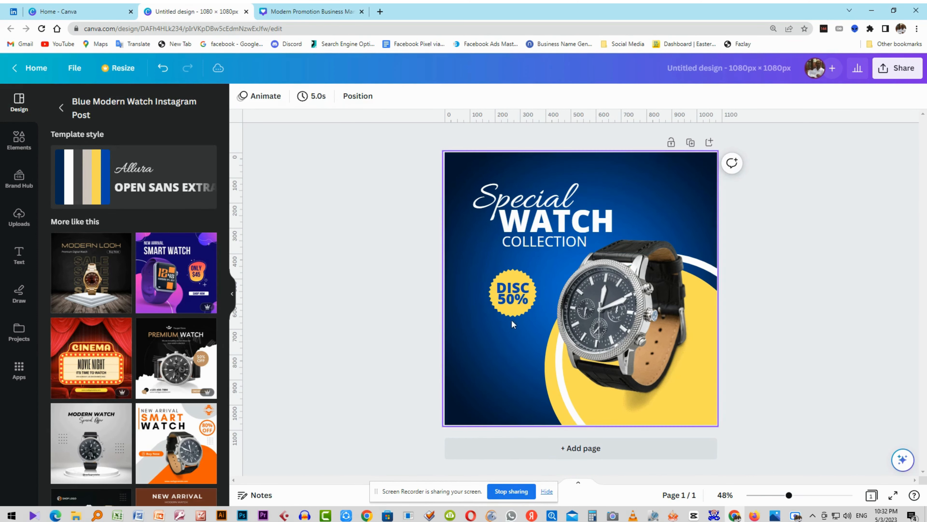
Delete the "COLLECTION" line from the heading.
click(513, 207)
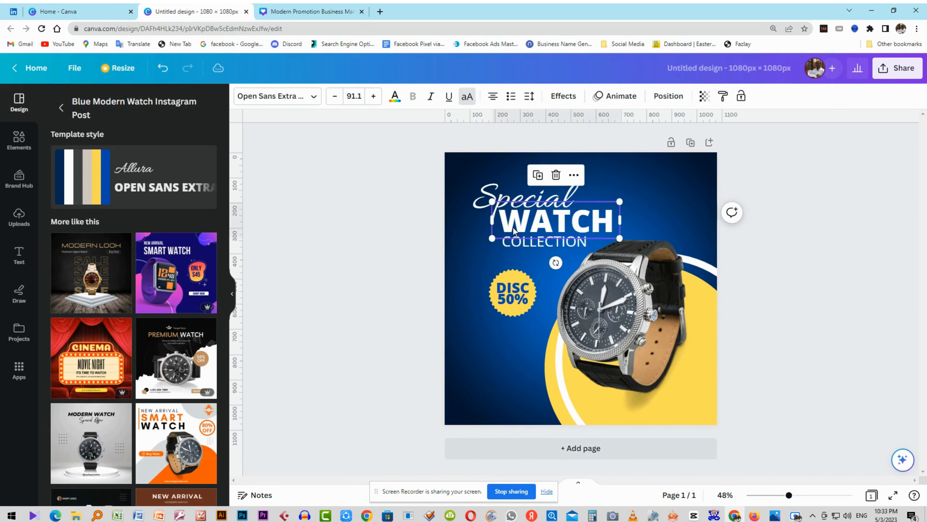
click(513, 198)
click(513, 199)
click(522, 215)
click(408, 232)
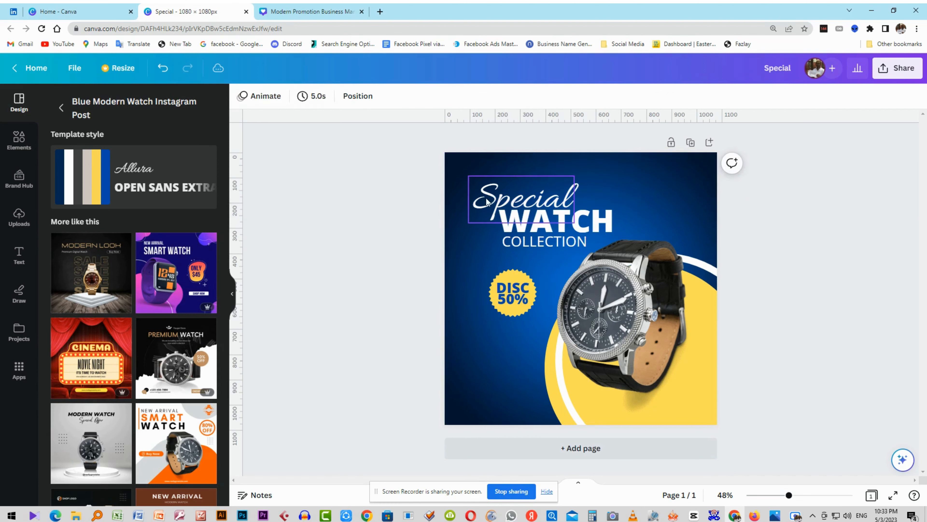
click(487, 202)
click(589, 228)
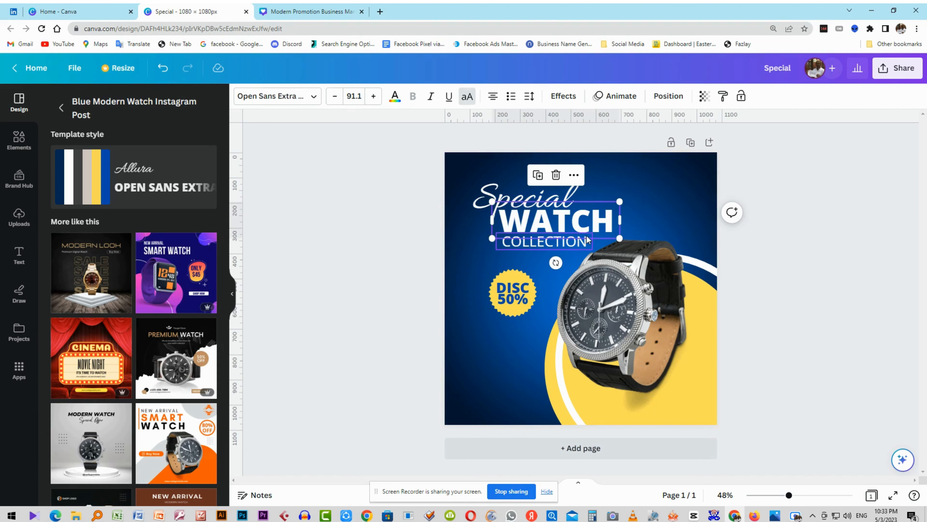
click(577, 245)
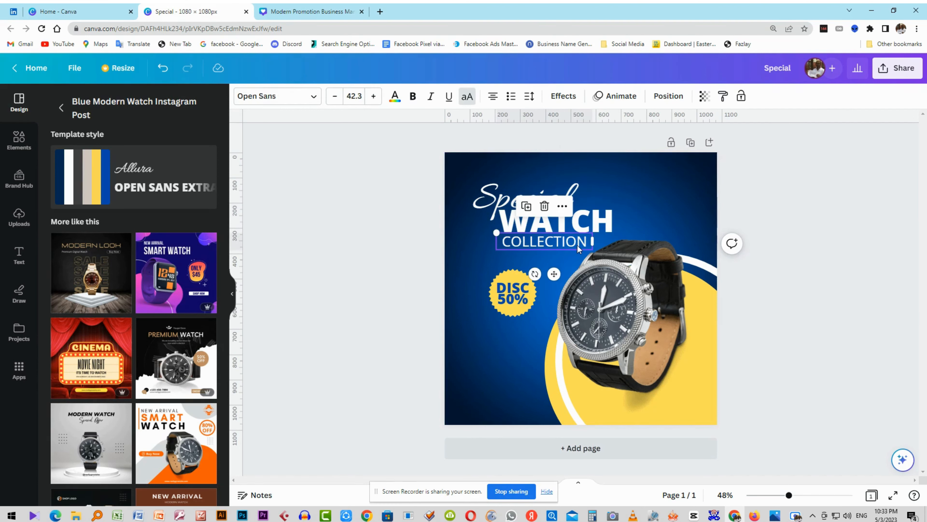
key(Delete)
Scale the "Special" and "WATCH" heading texts down together to a little over half their size.
click(530, 202)
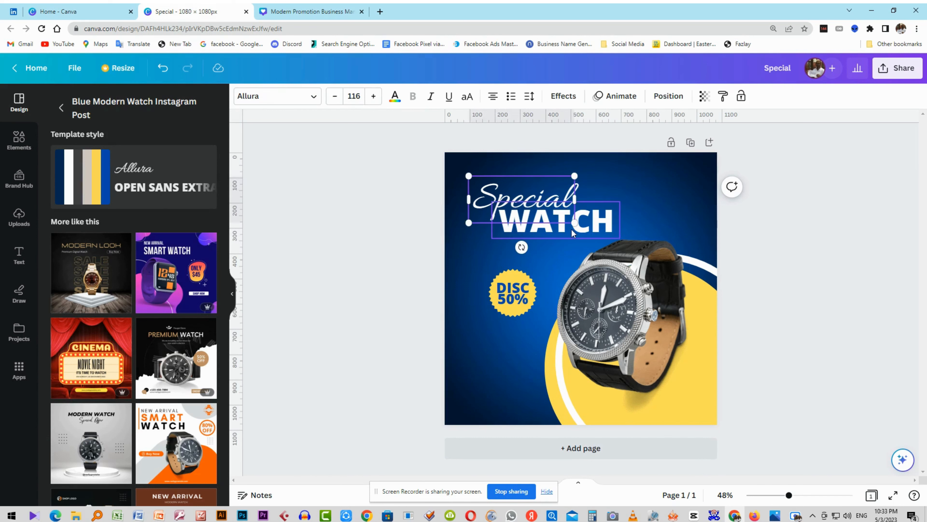
click(602, 232)
click(518, 203)
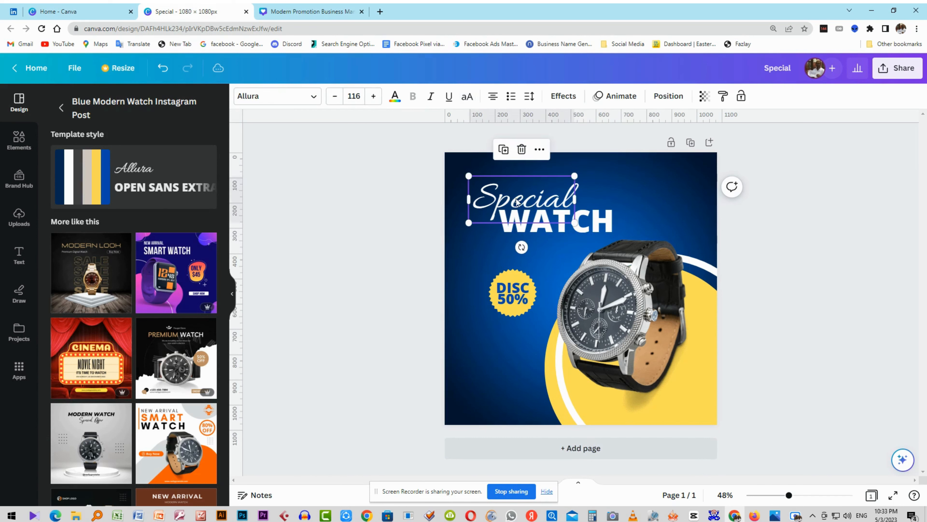
shift+click(606, 238)
drag(620, 238, 547, 214)
click(373, 212)
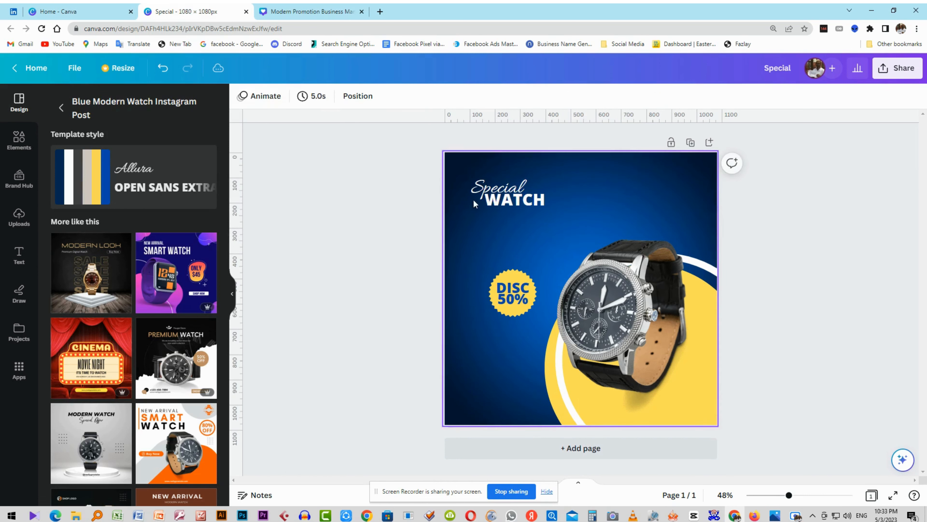
Move the "Special" and "WATCH" heading texts together into the top-left corner of the design.
click(497, 194)
shift+click(505, 201)
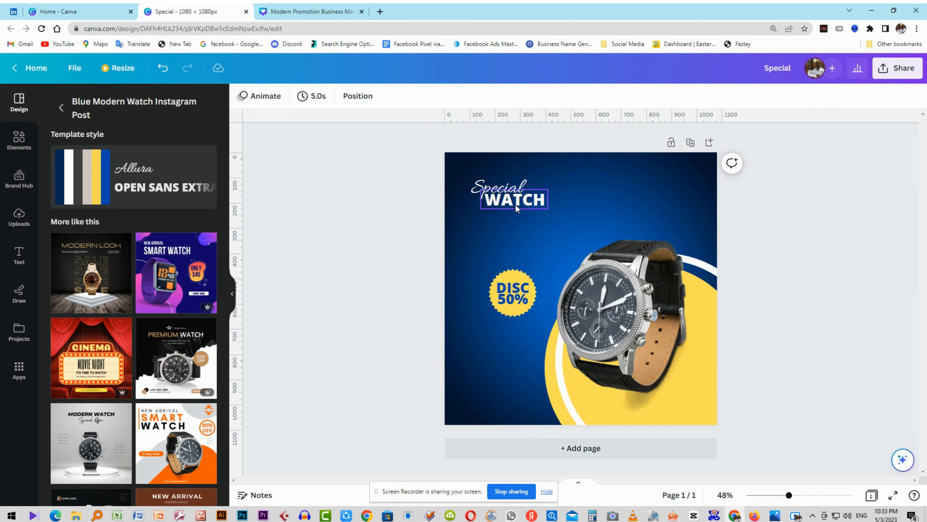
click(514, 205)
shift+click(504, 196)
drag(503, 195, 500, 171)
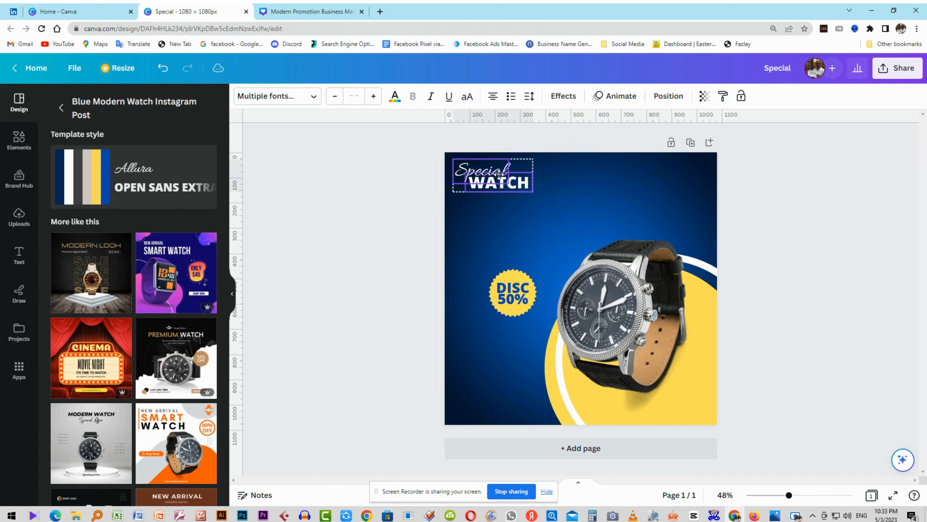
click(414, 238)
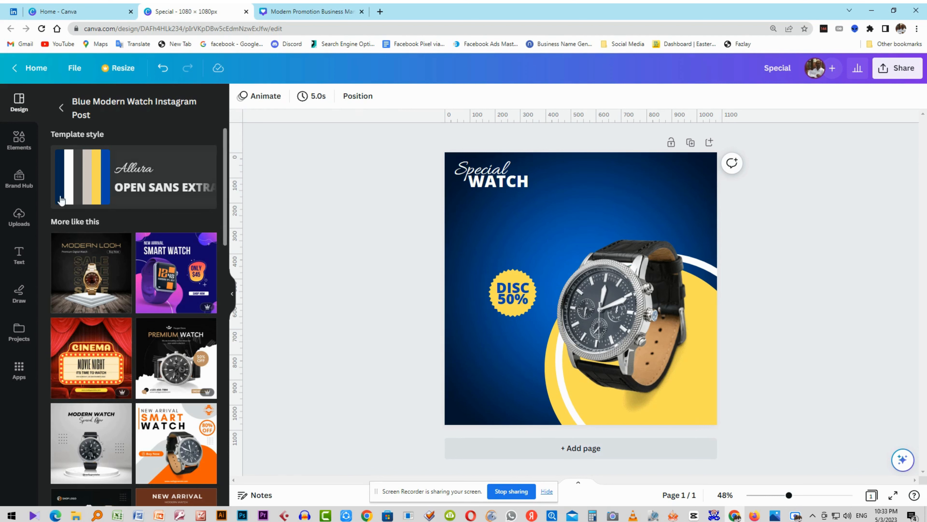
Insert the uploaded orange "n" logo into the design and shrink it to about 417 × 417 px.
click(19, 215)
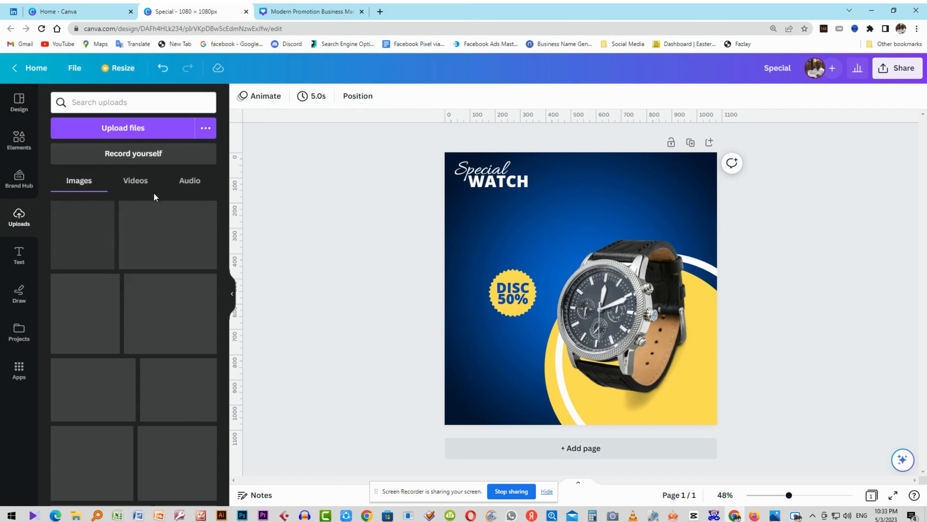
scroll(129, 345, down, 5)
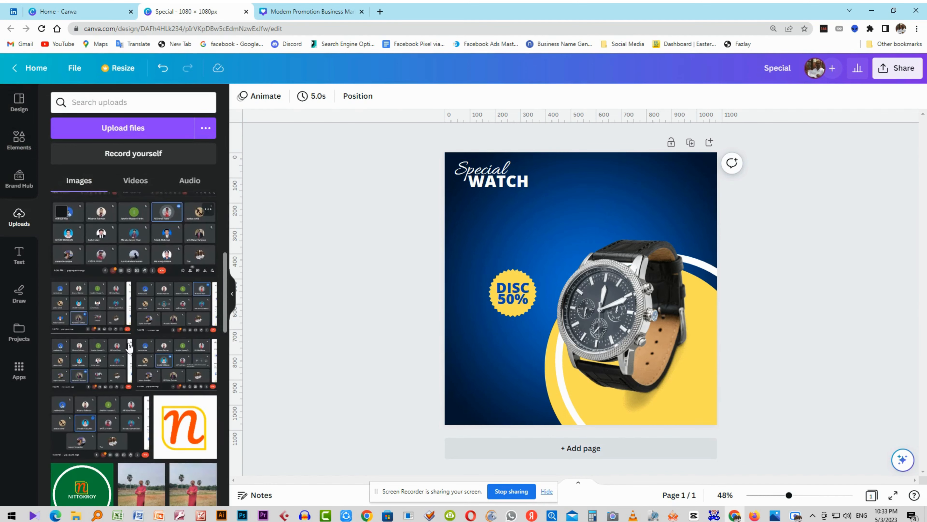
scroll(128, 345, down, 4)
click(184, 283)
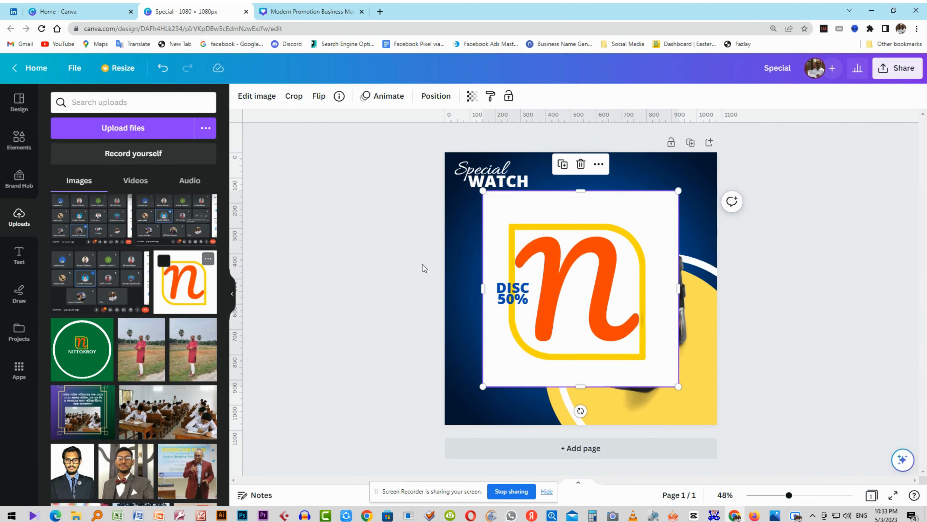
drag(677, 384, 588, 296)
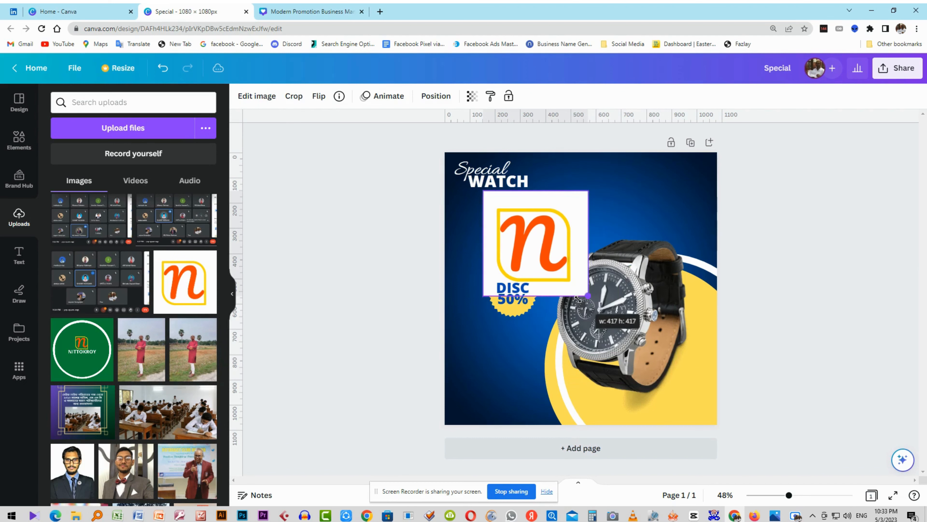
key(Escape)
Remove the logo's white background, then shrink the logo and place it in the top-right corner of the design.
click(515, 242)
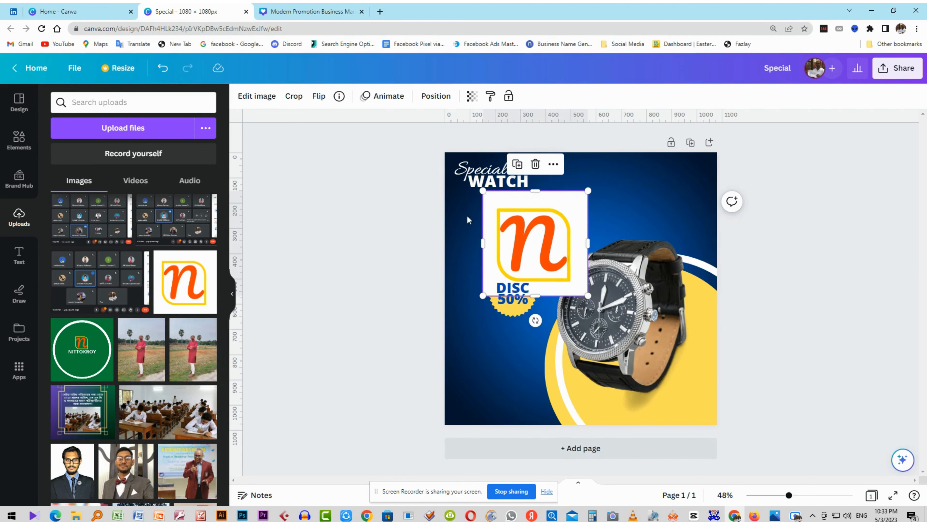
click(258, 98)
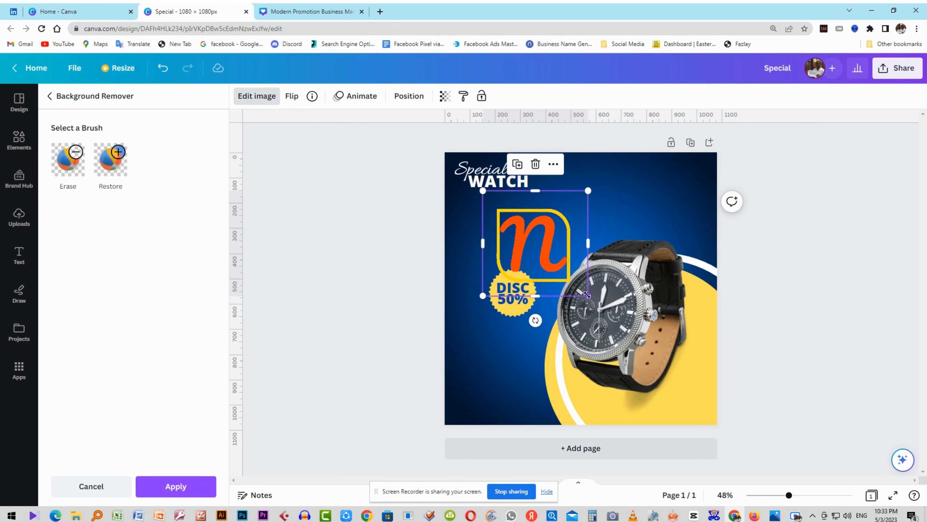
drag(587, 294, 702, 184)
click(425, 250)
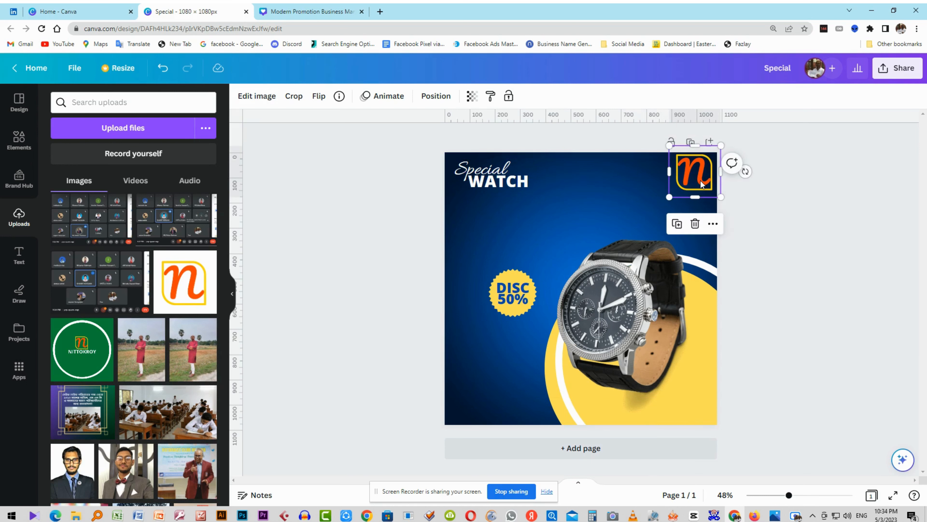
click(758, 188)
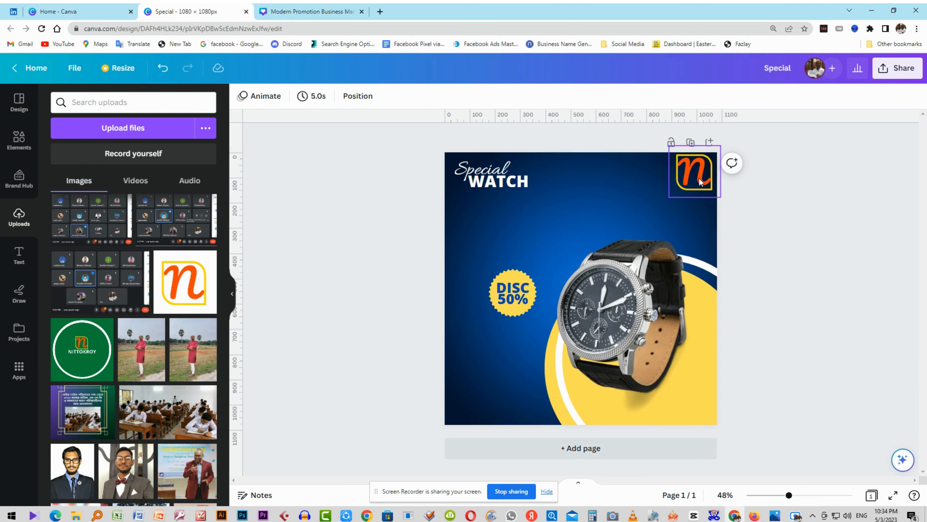
Nudge the "n" logo slightly to the right in its corner.
click(699, 178)
key(Right)
key(Right)
key(Right)
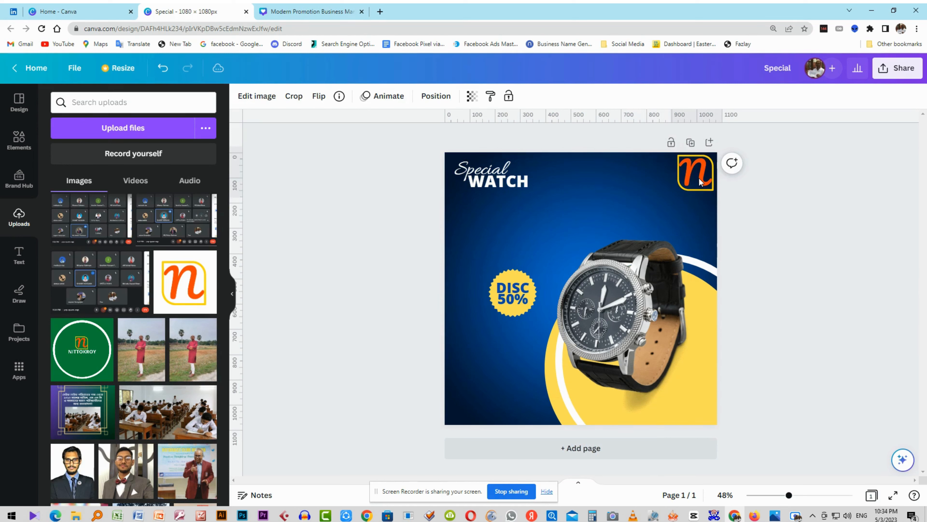
click(776, 209)
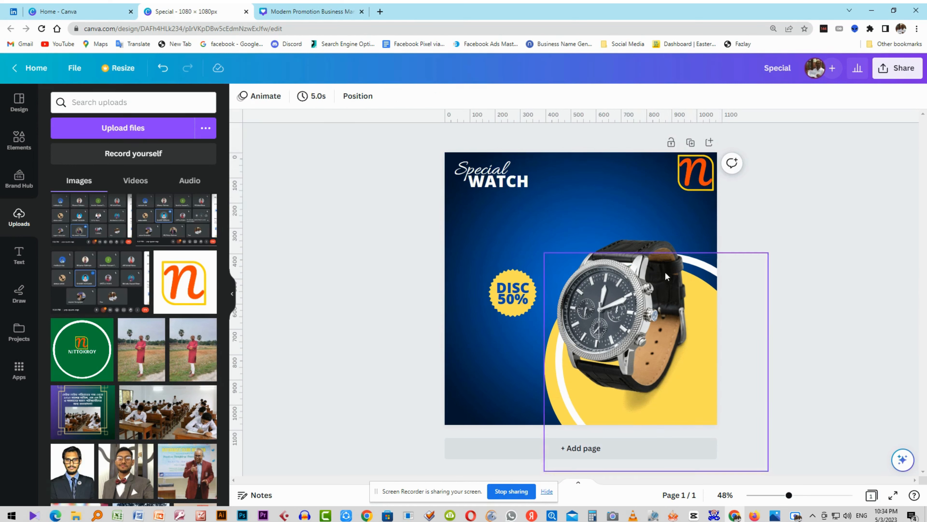
Delete the analogue watch photo and upload the kd99-black-1000x1000h image from the "Smartch watch" folder.
click(621, 296)
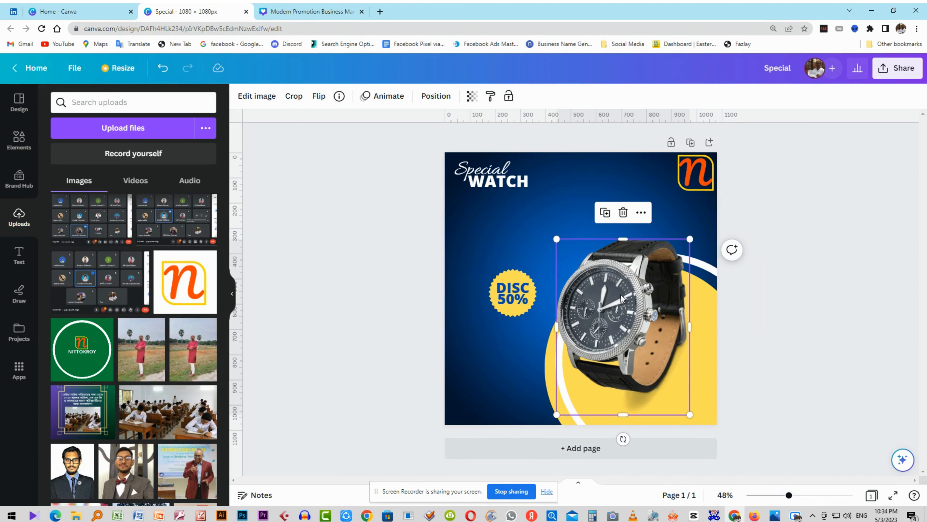
key(Delete)
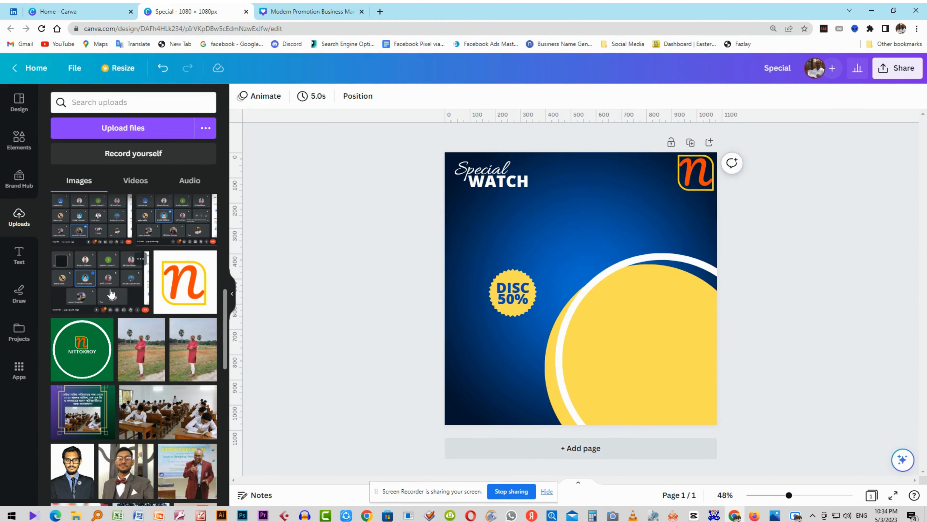
scroll(111, 294, up, 8)
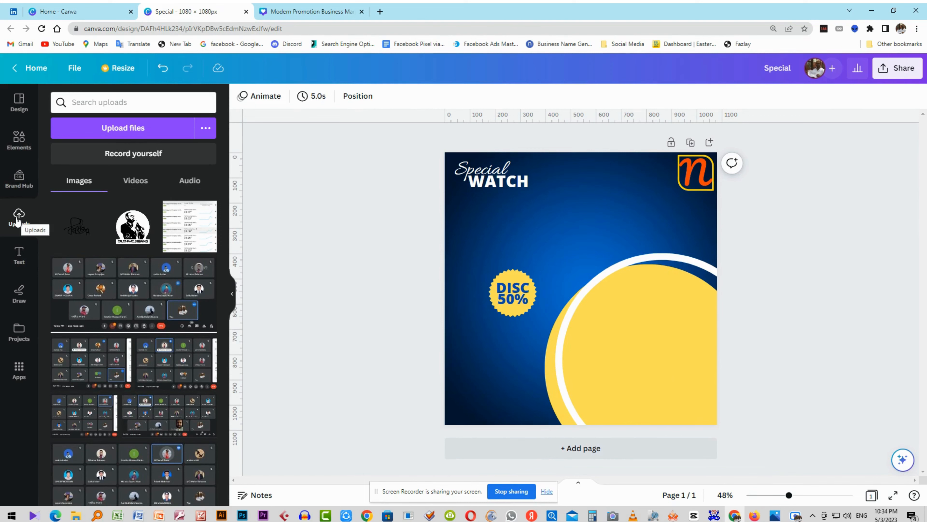
click(117, 126)
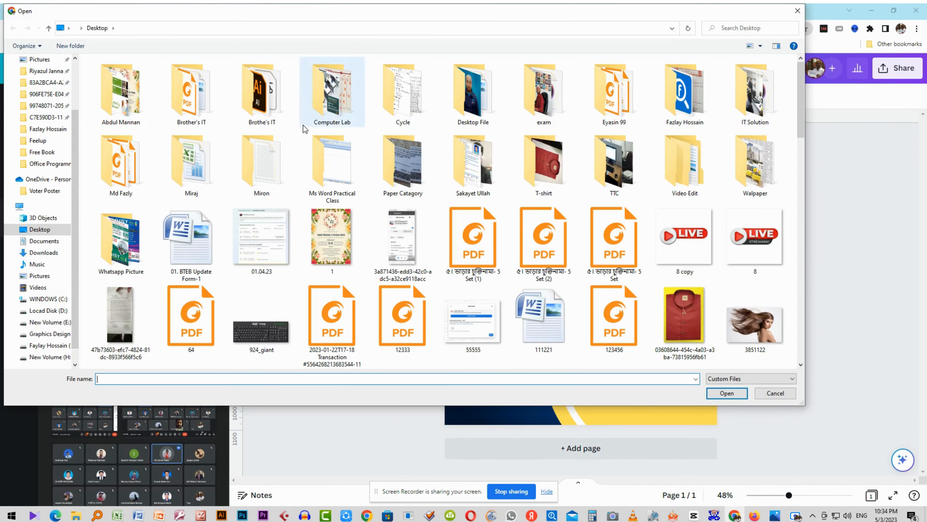
scroll(162, 265, down, 2)
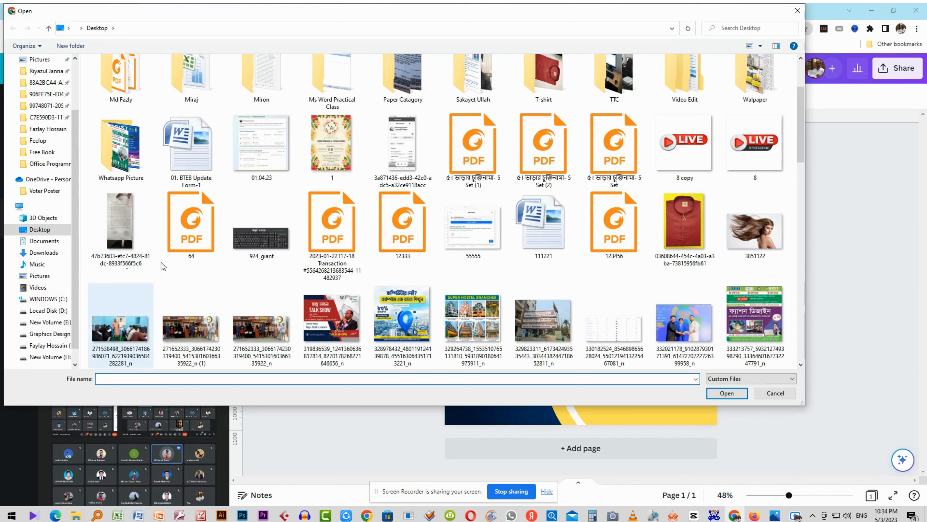
click(48, 345)
double_click(266, 82)
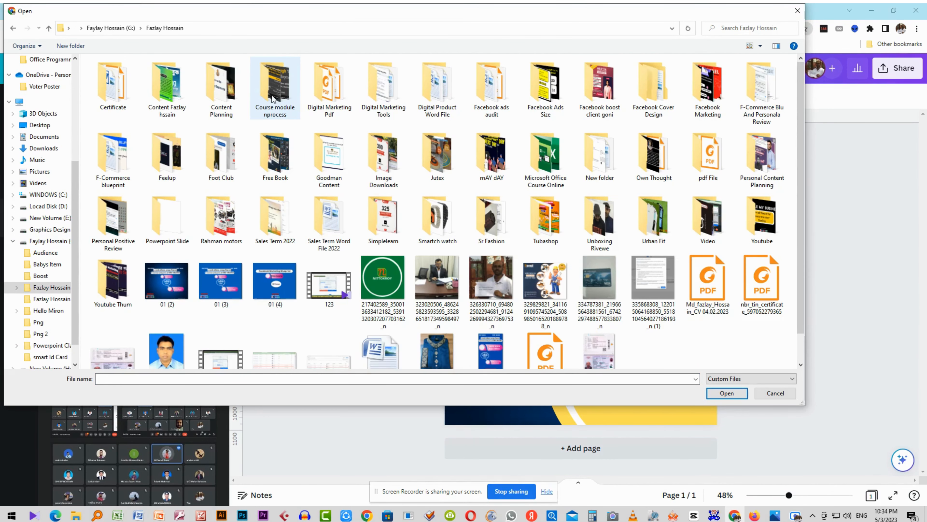
double_click(437, 219)
click(221, 96)
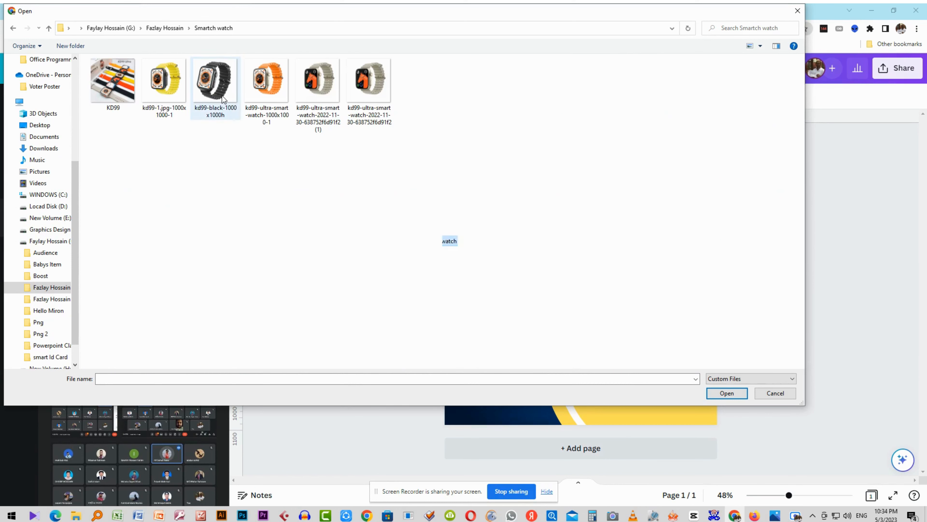
click(726, 394)
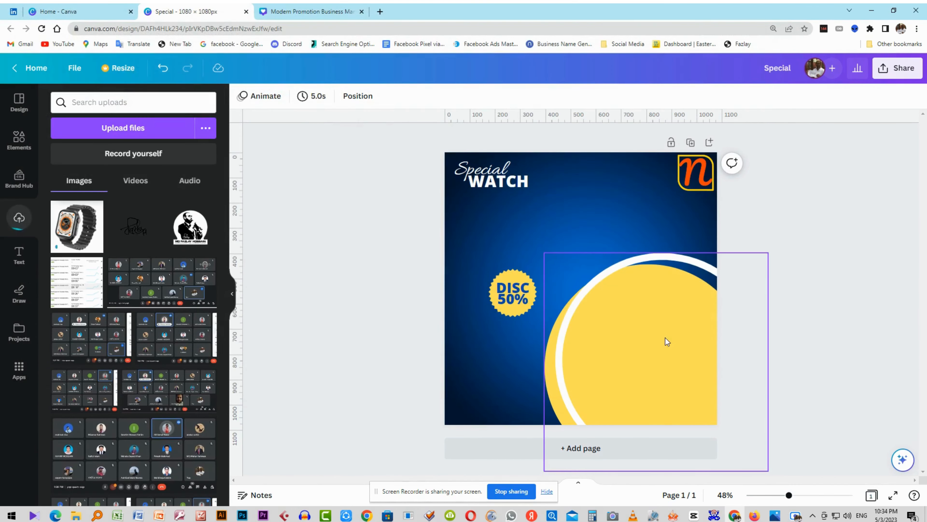
Insert the uploaded black smartwatch image and position it right of centre, overlapping the yellow circle.
click(77, 232)
drag(630, 337, 618, 344)
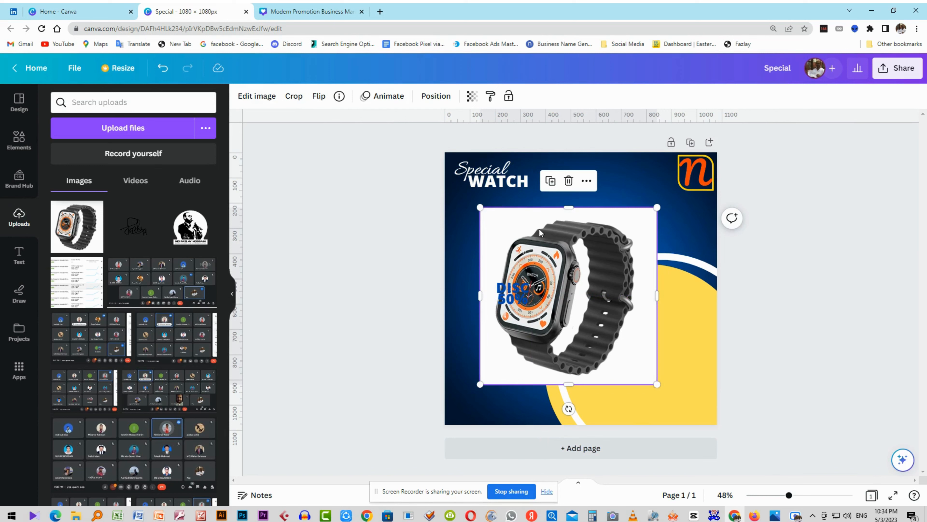
drag(539, 229, 571, 223)
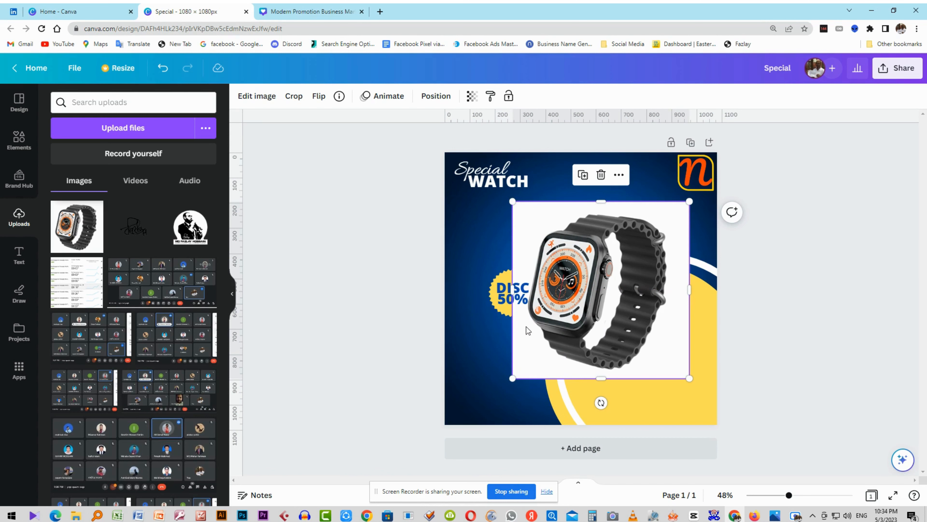
click(380, 327)
Remove the white background of the smartwatch image with the Background Remover.
click(537, 214)
click(258, 97)
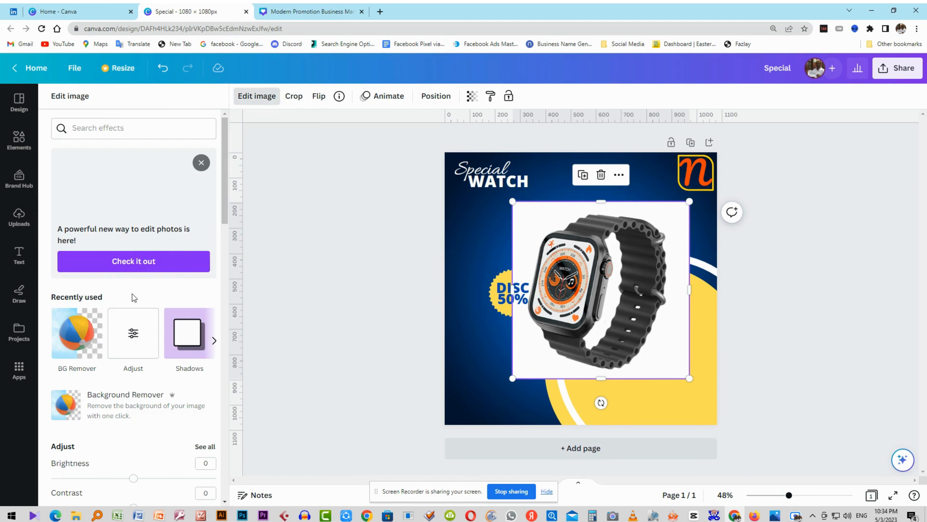
click(75, 344)
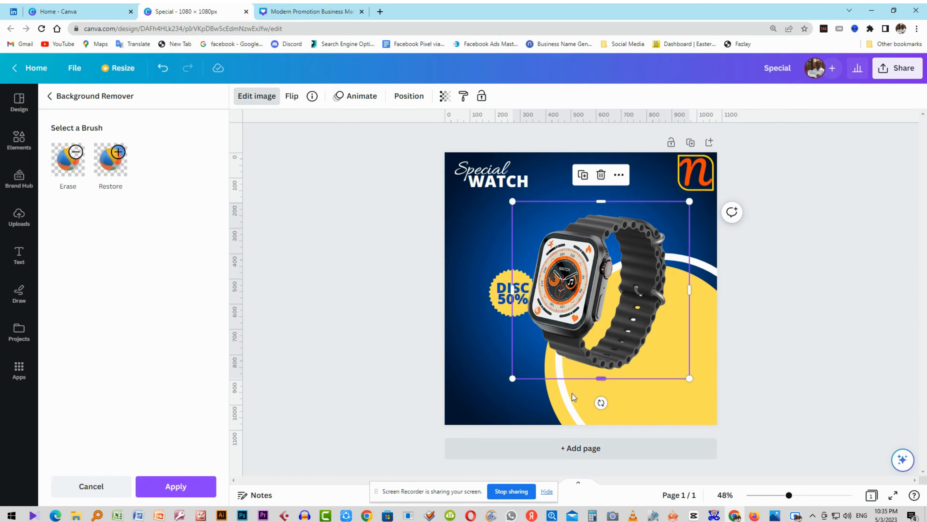
Tilt the smartwatch clockwise, enlarge it slightly and move it right and down over the yellow circle.
drag(601, 403, 573, 400)
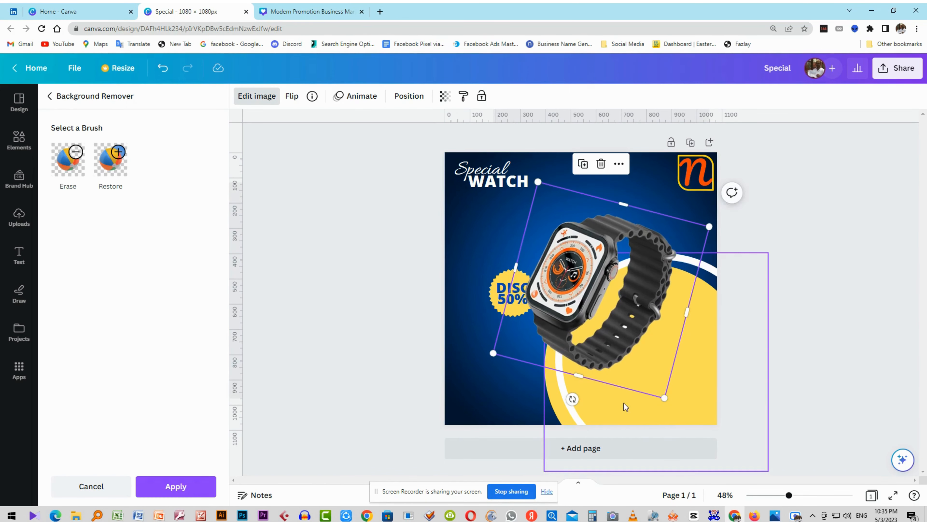
drag(664, 397, 668, 420)
drag(583, 344, 598, 349)
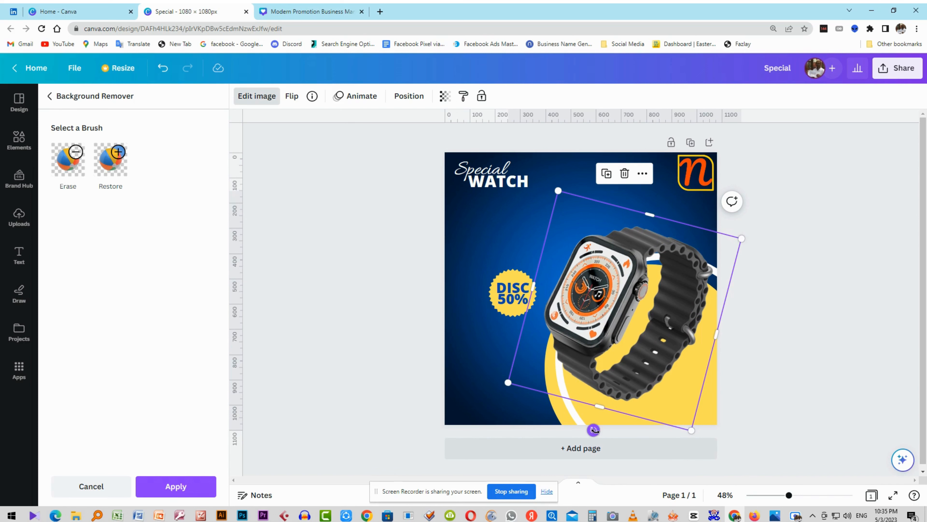
Reduce the smartwatch's clockwise tilt slightly and trim the empty margin at the lower-left corner of its image.
drag(594, 430, 598, 431)
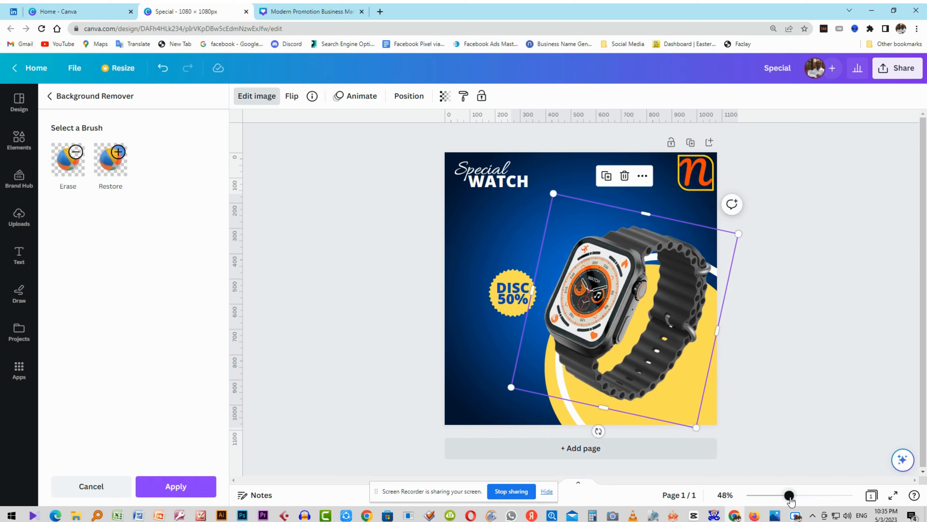
drag(789, 494, 796, 495)
scroll(664, 347, down, 3)
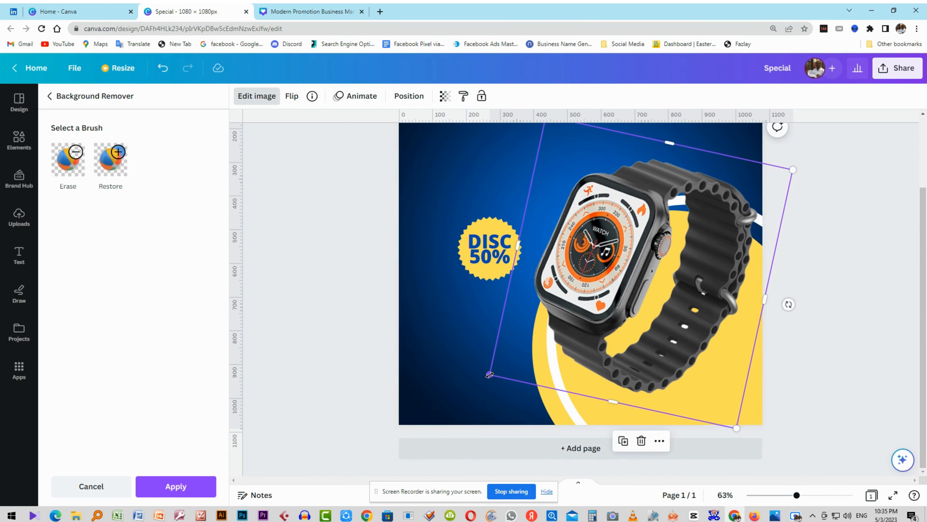
drag(488, 374, 499, 372)
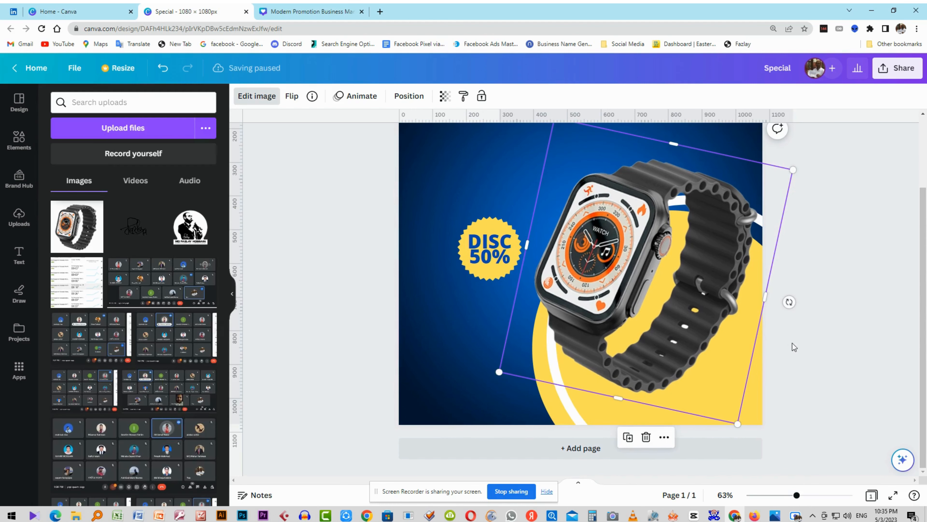
Scale the smartwatch and the yellow circle down together and shift them slightly up and left on the post.
scroll(818, 335, down, 1)
drag(831, 347, 548, 399)
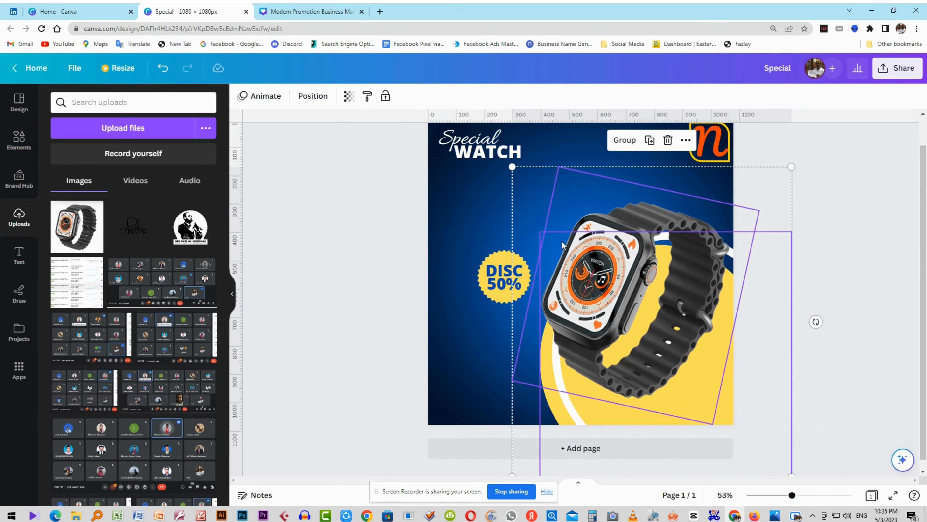
drag(513, 170, 549, 207)
drag(656, 336, 647, 313)
scroll(493, 336, up, 1)
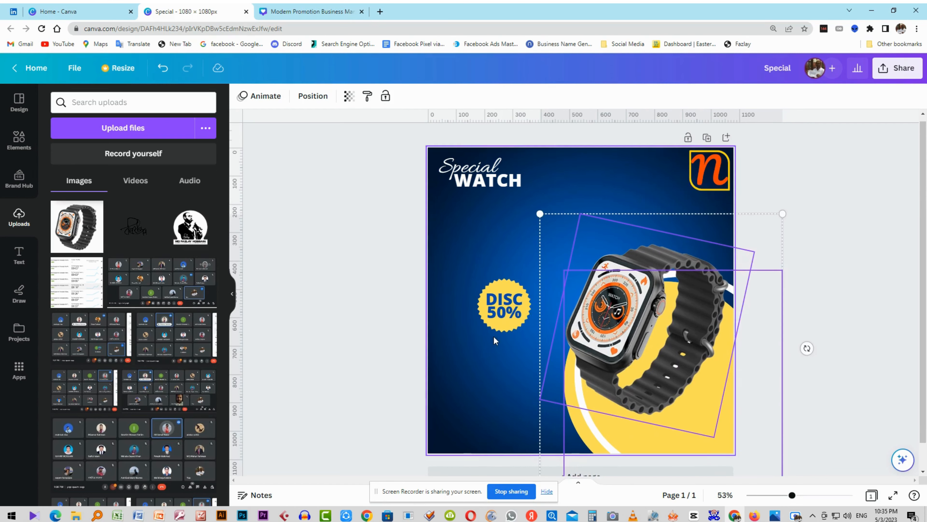
Compare the layout with the Modern Promotion Business Marketing design and shrink the smartwatch on the Special design.
click(282, 10)
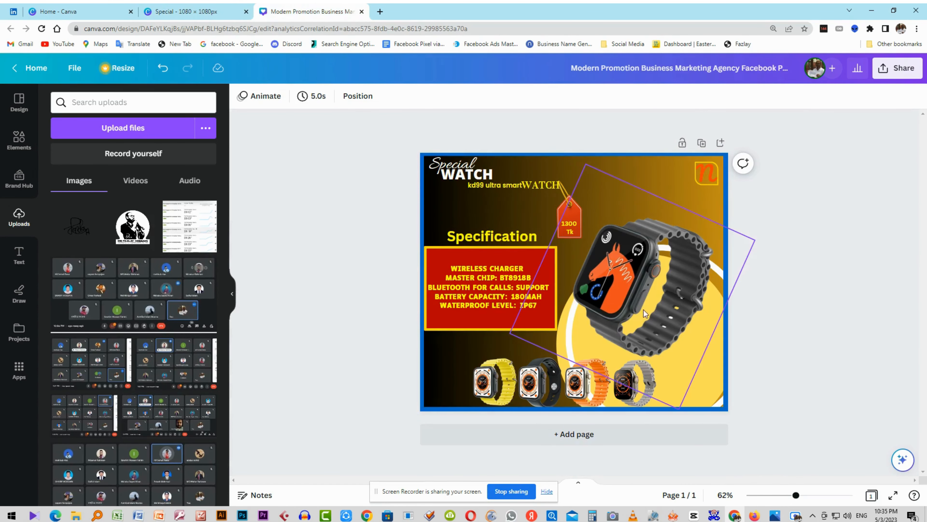
click(169, 11)
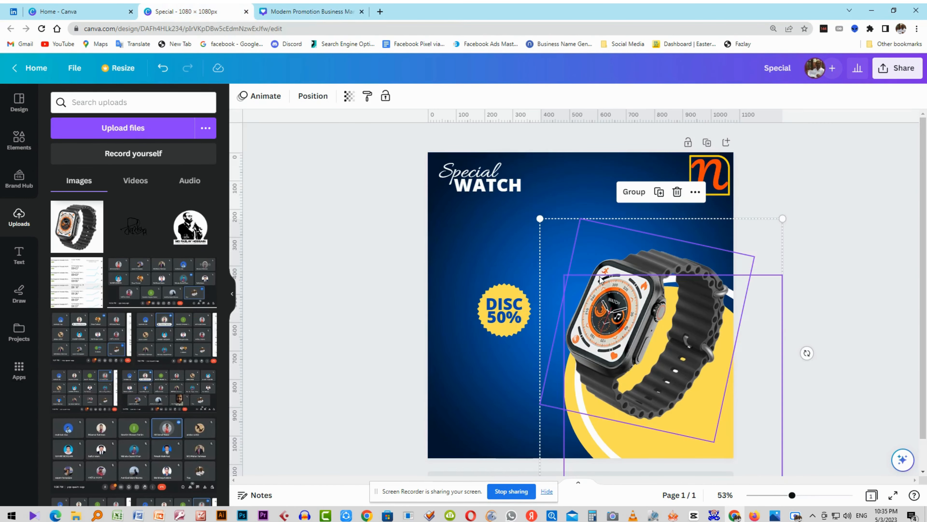
click(676, 311)
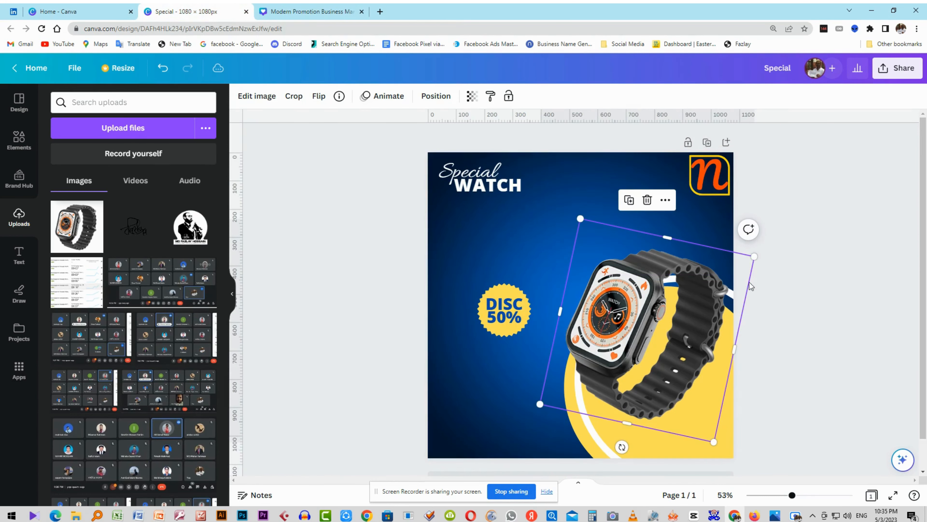
drag(753, 257, 721, 280)
Shrink the yellow circle, shift it right into the post's lower-right corner, and decline the incoming call.
click(718, 373)
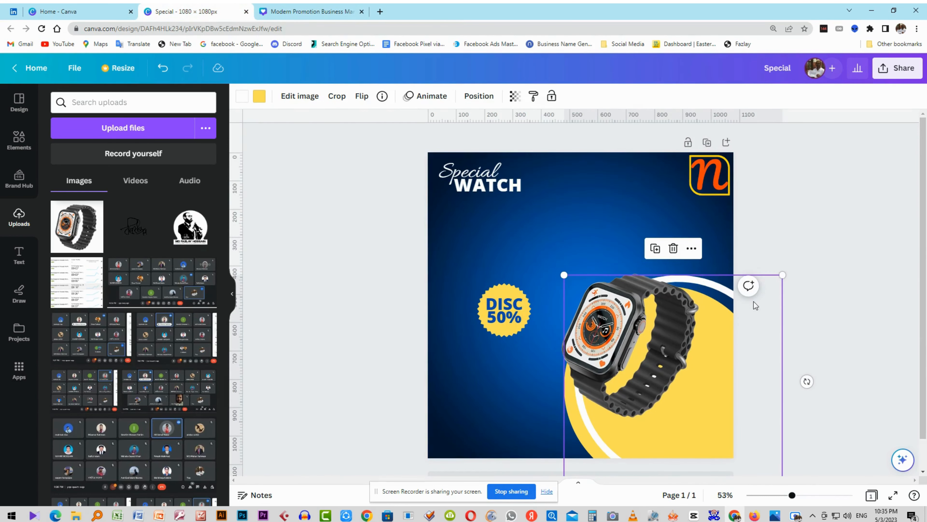
drag(781, 276, 749, 300)
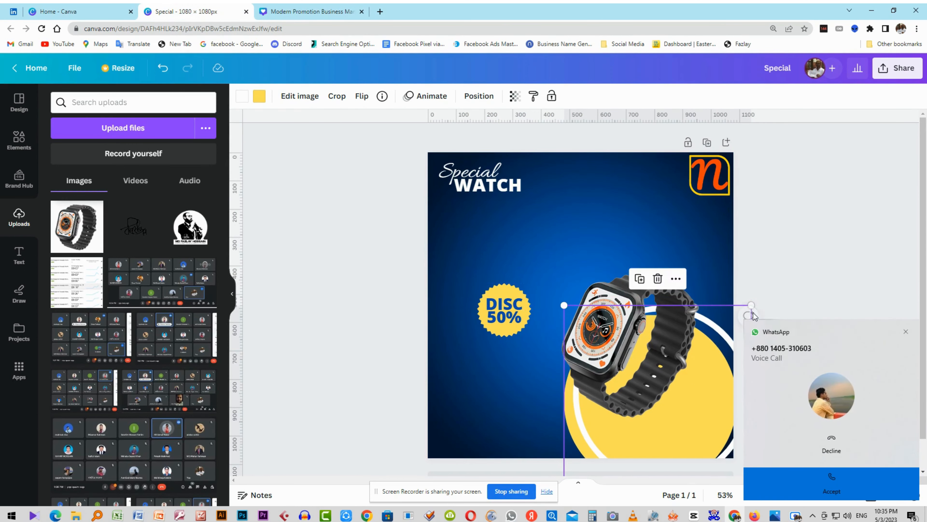
drag(625, 442, 652, 441)
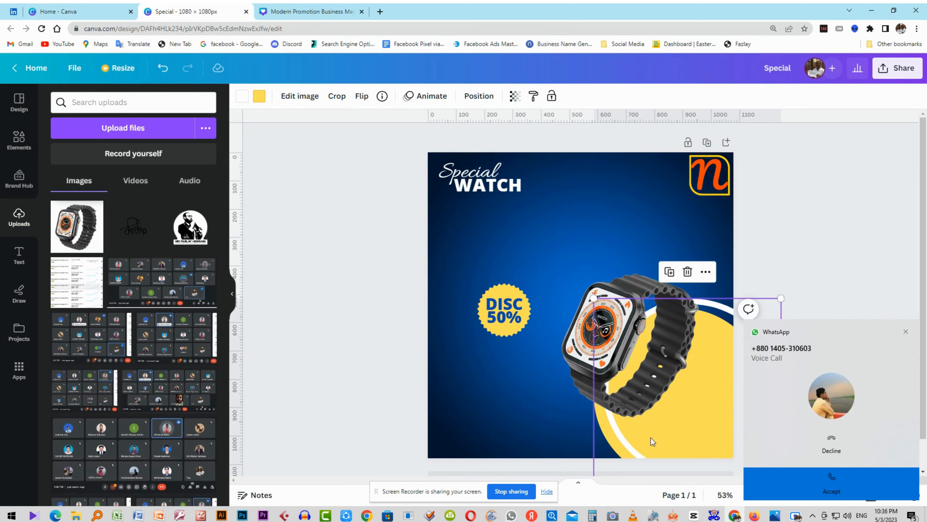
click(831, 438)
Move the smartwatch up and right over the yellow circle and enlarge it slightly.
drag(640, 334, 655, 316)
click(701, 295)
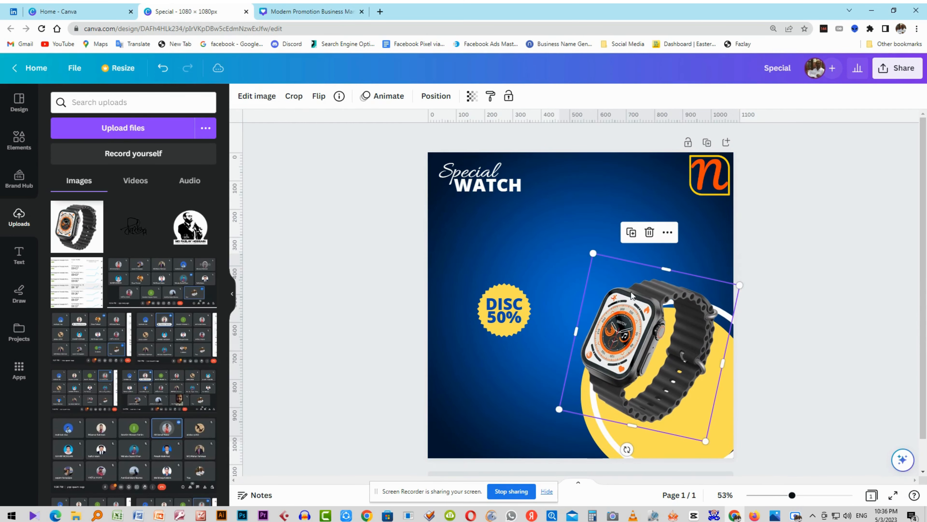
drag(594, 253, 580, 241)
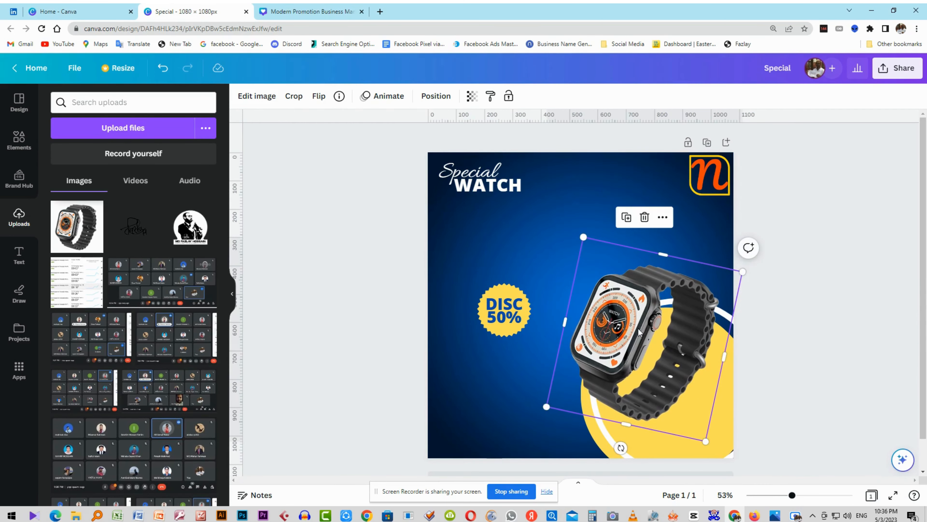
drag(641, 333, 646, 327)
click(372, 328)
scroll(793, 305, down, 3)
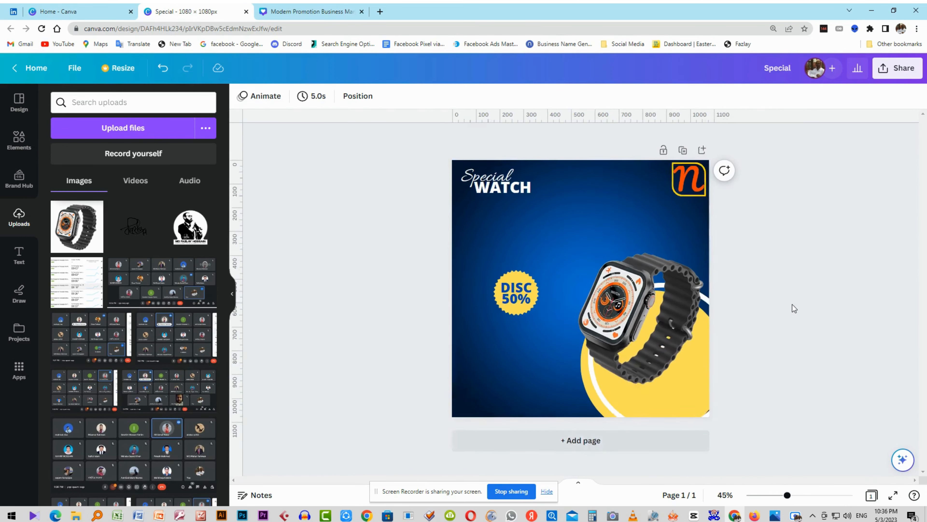
Delete the "DISC 50%" text and its yellow badge from the post.
click(527, 292)
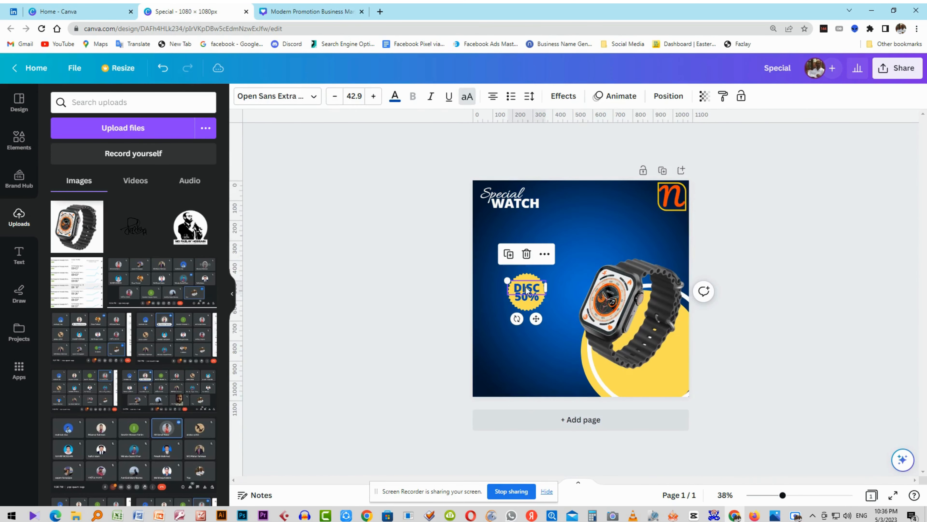
click(526, 274)
key(Delete)
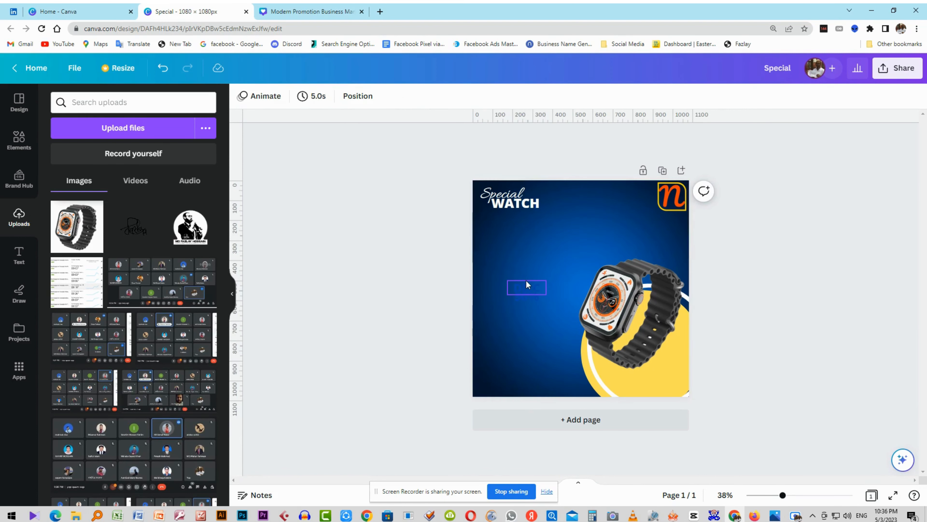
click(529, 293)
key(Delete)
click(528, 284)
key(Delete)
Copy the yellow "kd99 ultra smart WATCH" text from the Modern Promotion design into the Special design.
click(311, 11)
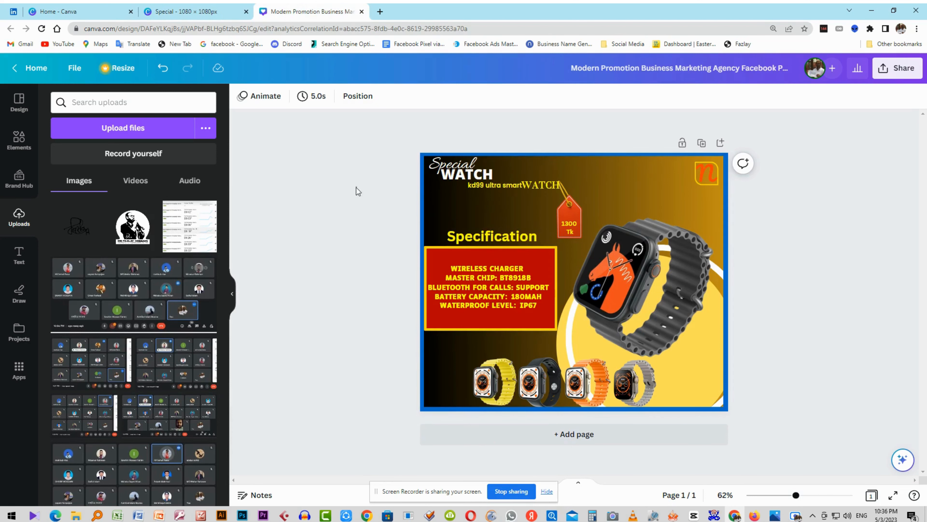
click(506, 187)
shift+click(537, 186)
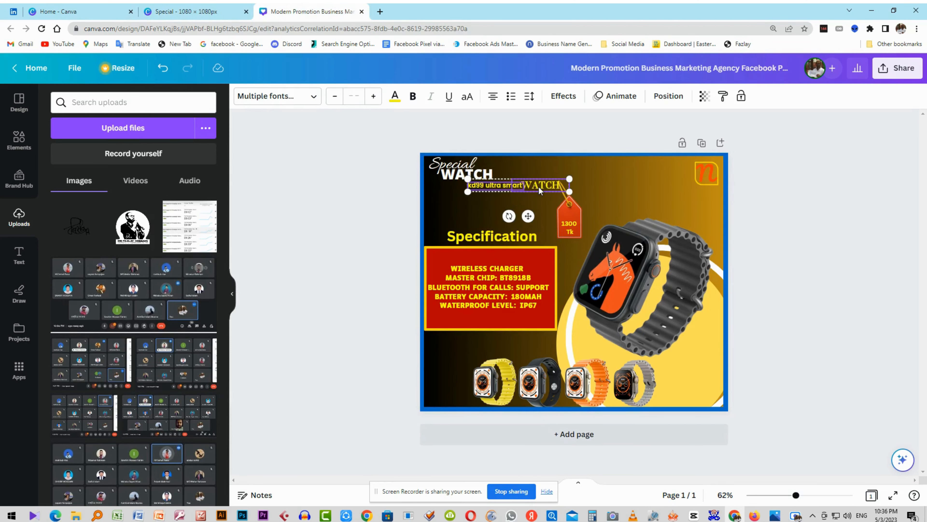
click(204, 12)
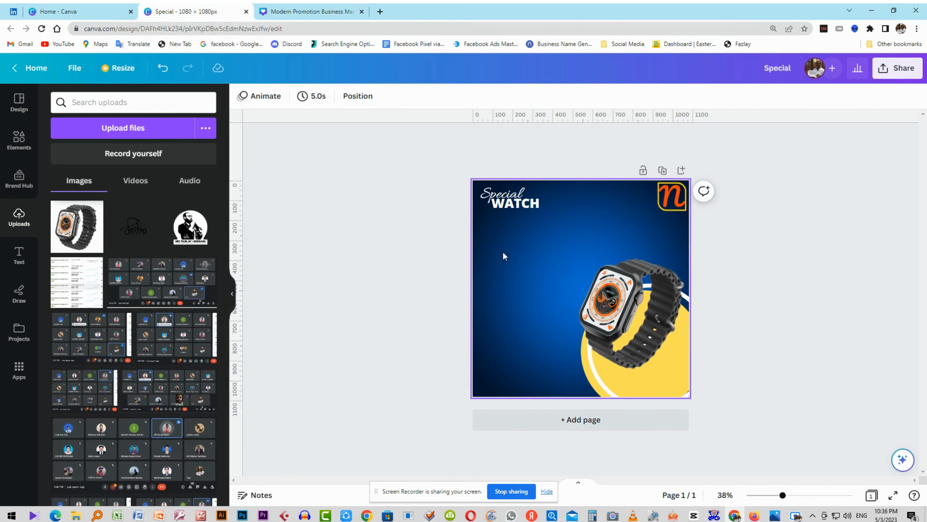
key(ctrl+v)
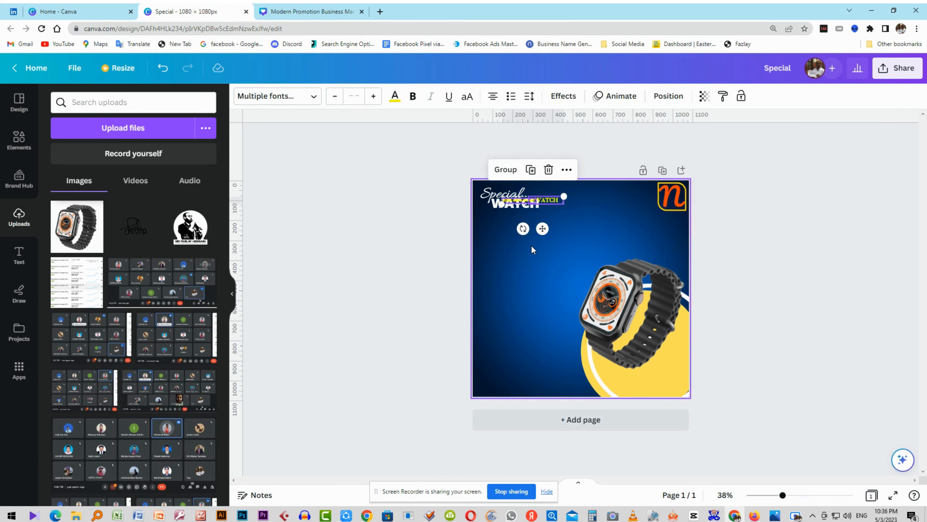
Place the two pieces of the "kd99 ultra smart WATCH" text together just below the "Special WATCH" heading.
click(356, 234)
click(551, 200)
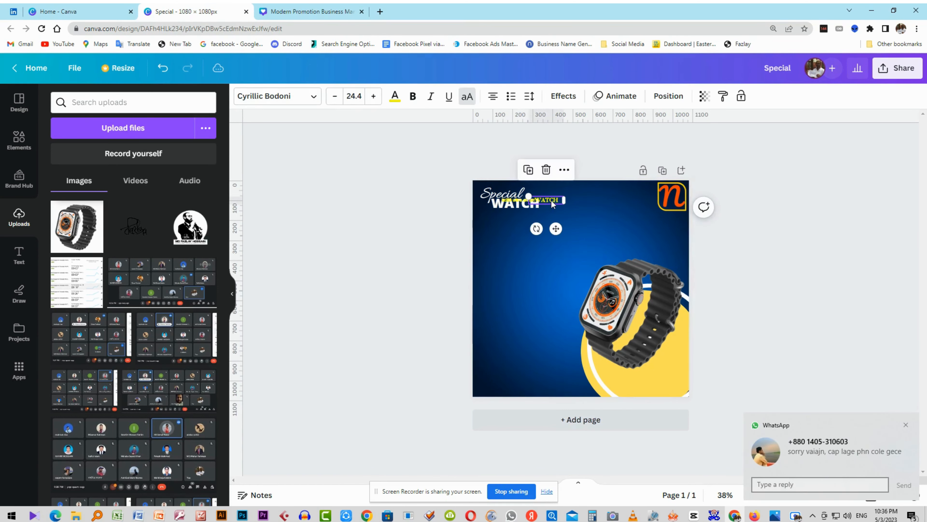
shift+click(520, 199)
drag(551, 203, 537, 219)
click(420, 217)
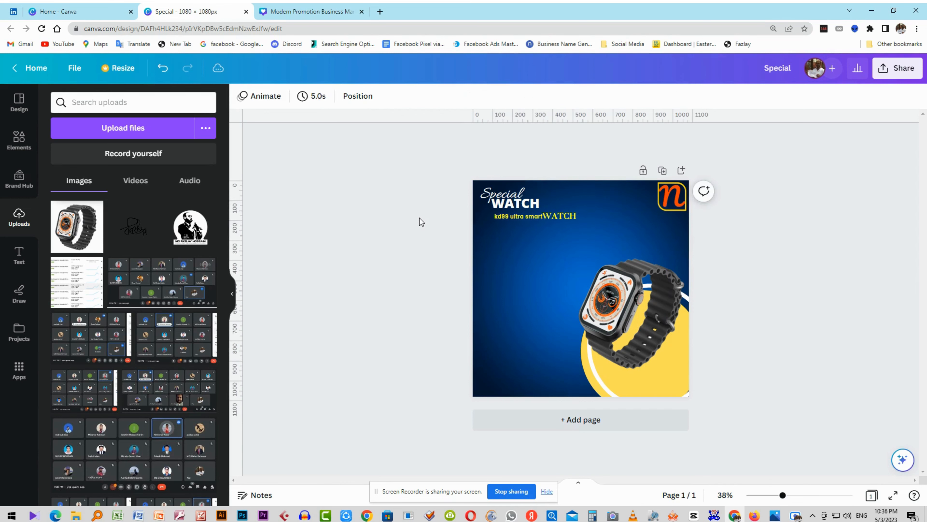
Enlarge the "kd99 ultra smart WATCH" line slightly and nudge its word "WATCH" a little to the right.
click(528, 216)
shift+click(559, 215)
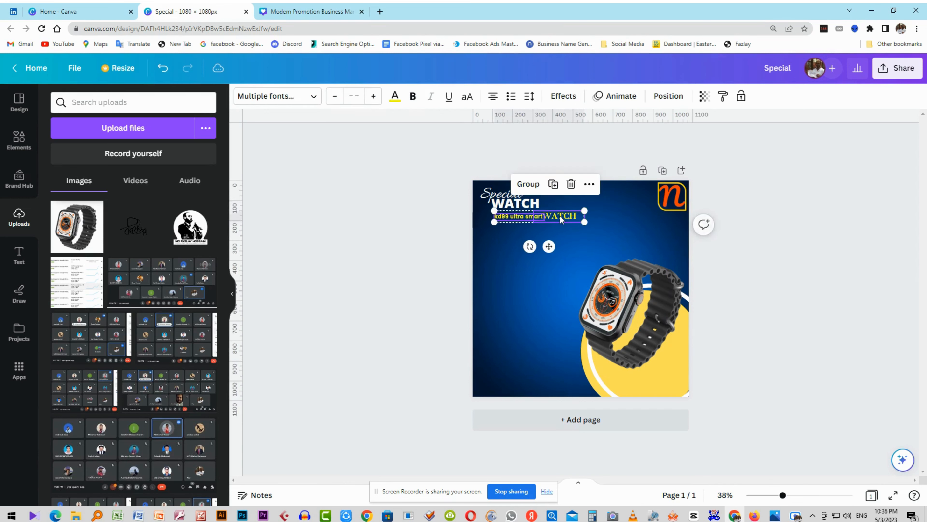
drag(585, 222, 595, 225)
click(380, 236)
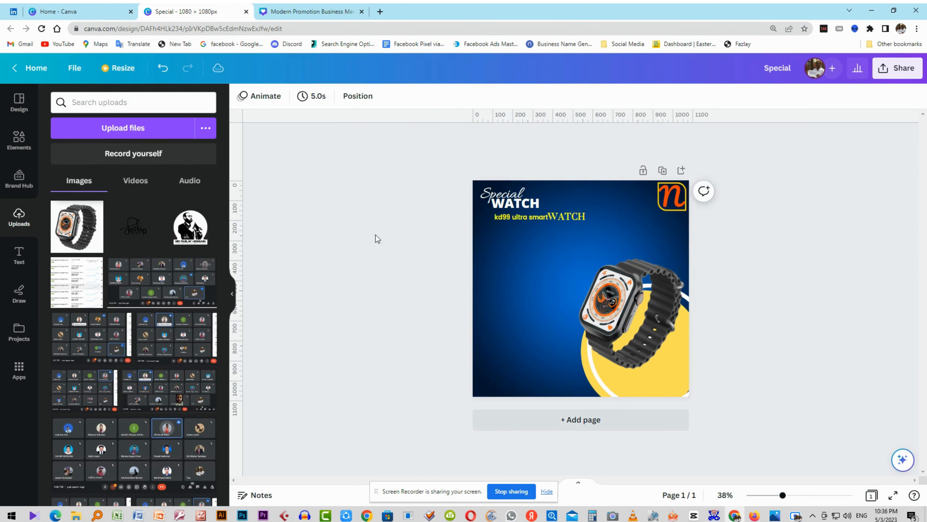
click(562, 216)
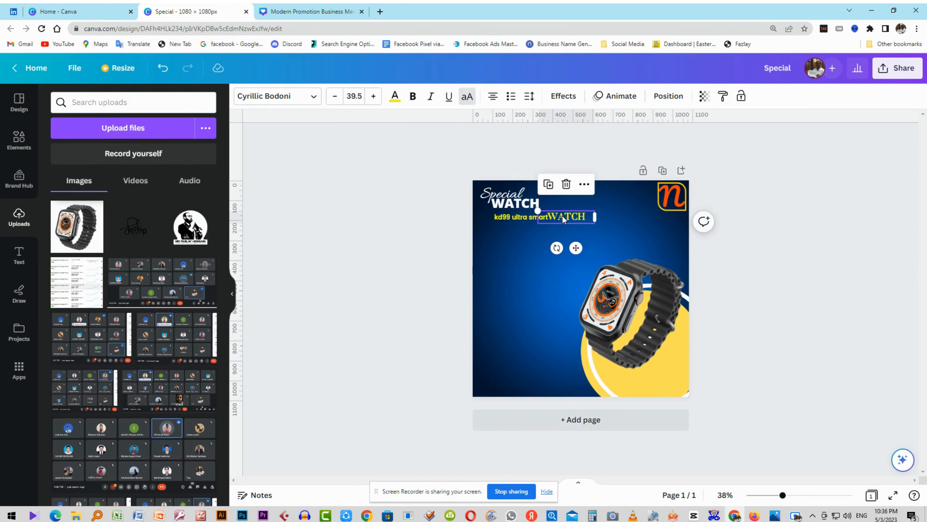
key(Right)
key(Right)
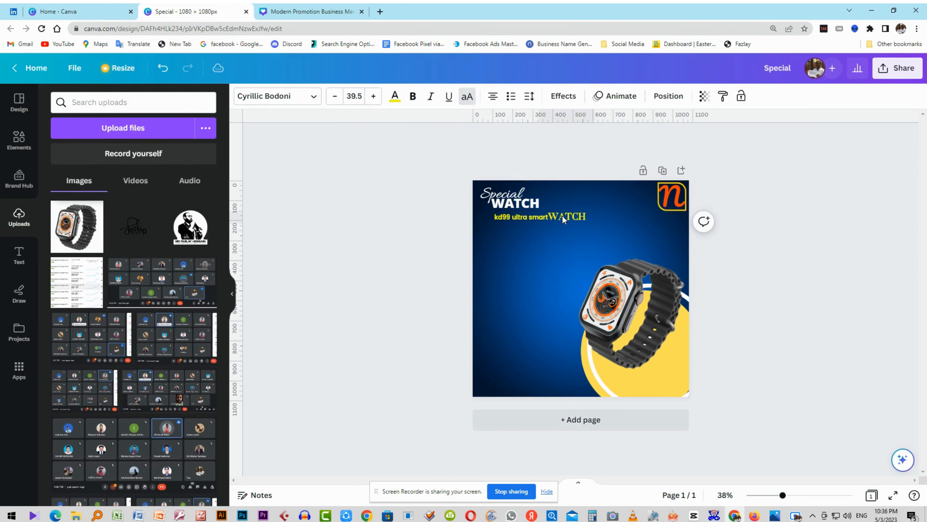
click(429, 222)
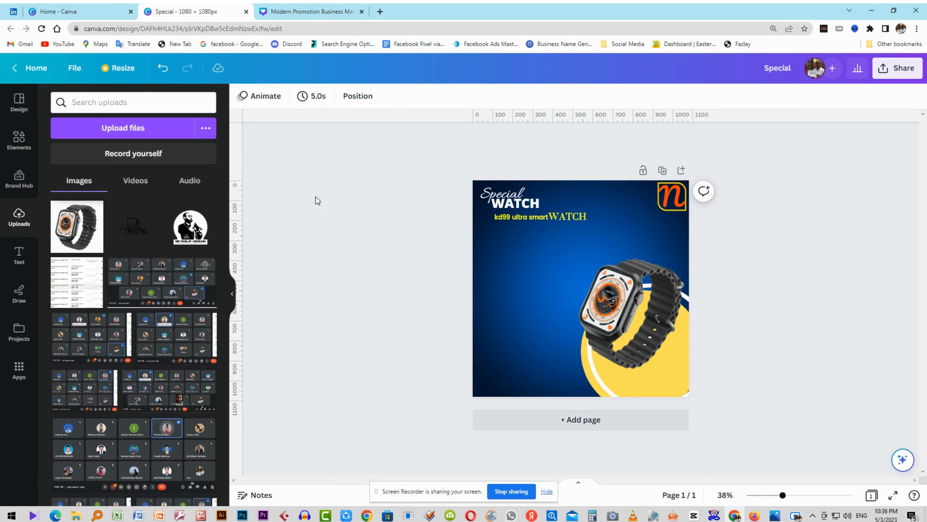
Search the elements for "Price tag" and insert the red tag graphic with the yellow string.
click(19, 140)
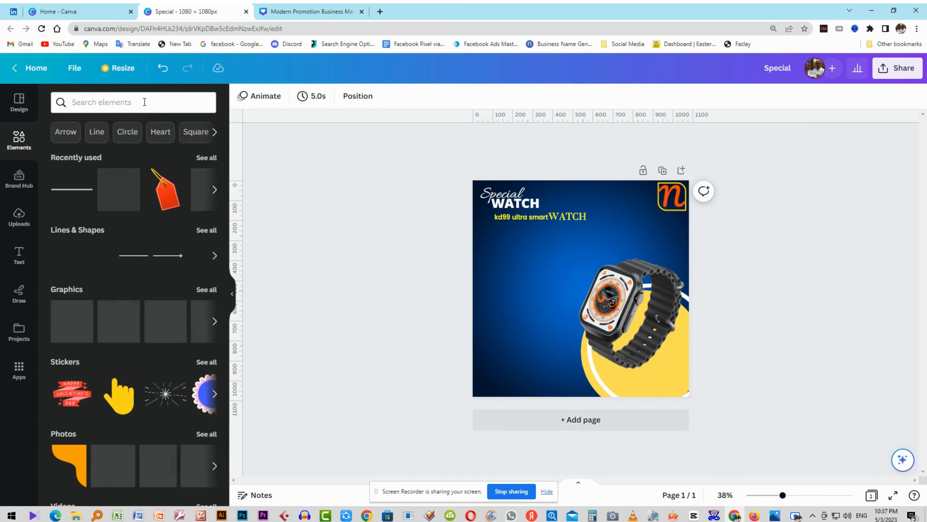
click(109, 106)
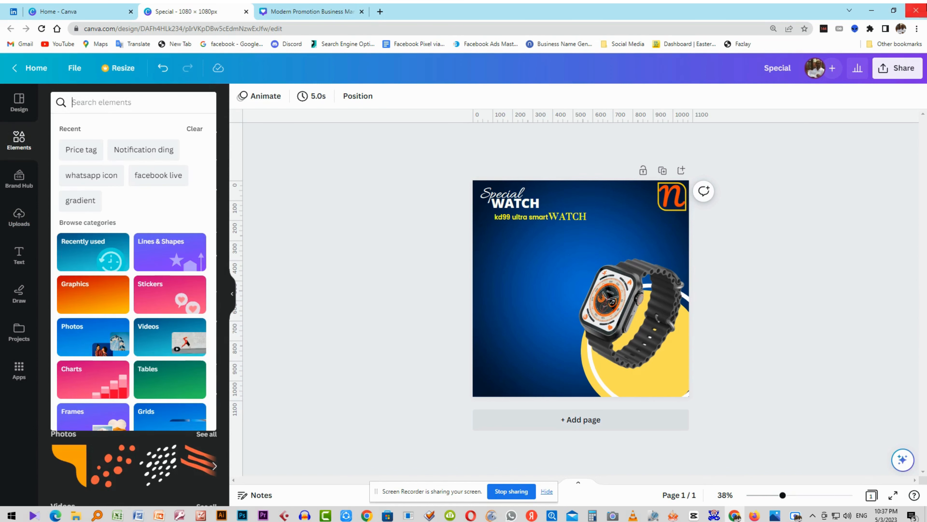
click(79, 150)
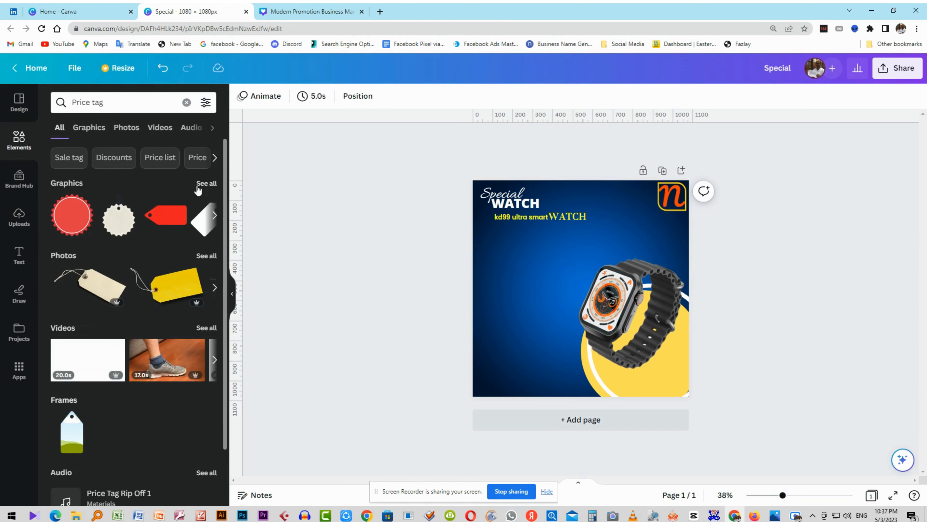
click(215, 216)
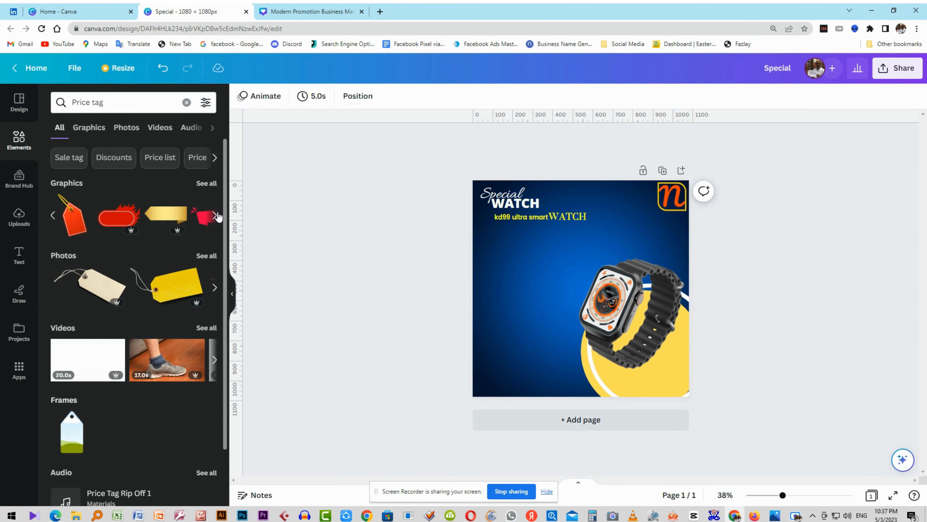
click(78, 227)
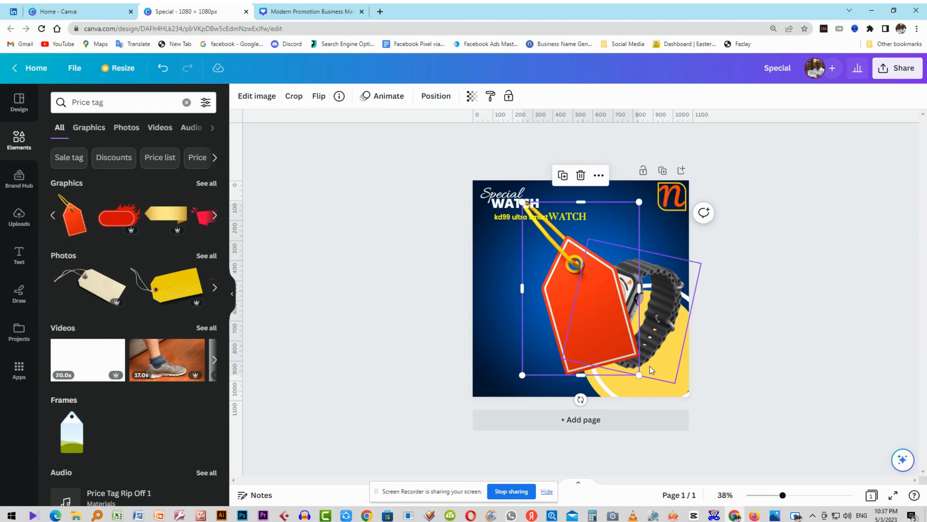
Shrink the red price tag, rotate it upright, and hang it from the end of the subtitle above the smartwatch.
drag(639, 375, 605, 324)
drag(564, 350, 542, 361)
drag(587, 331, 540, 292)
drag(551, 250, 599, 263)
drag(614, 297, 592, 277)
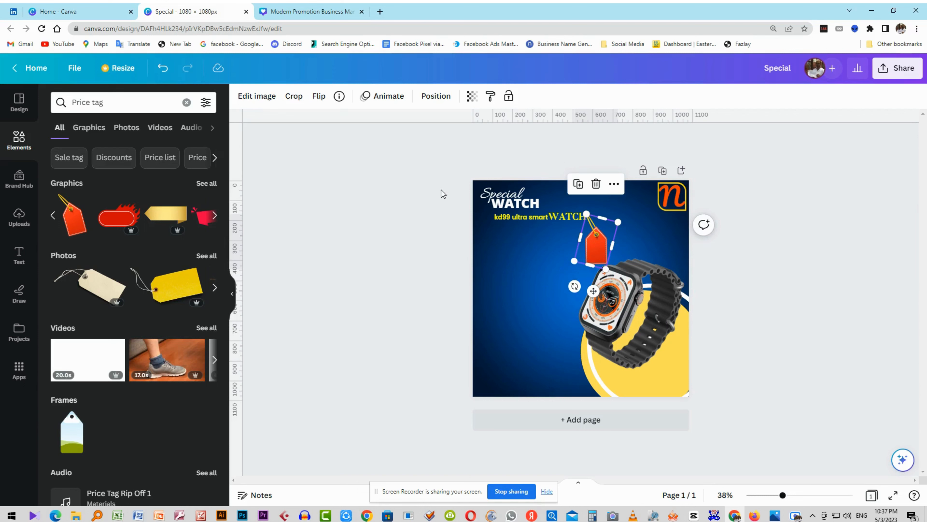
Move the "Special WATCH" heading and the "kd99 ultra smart WATCH" line up slightly together.
drag(434, 185, 516, 220)
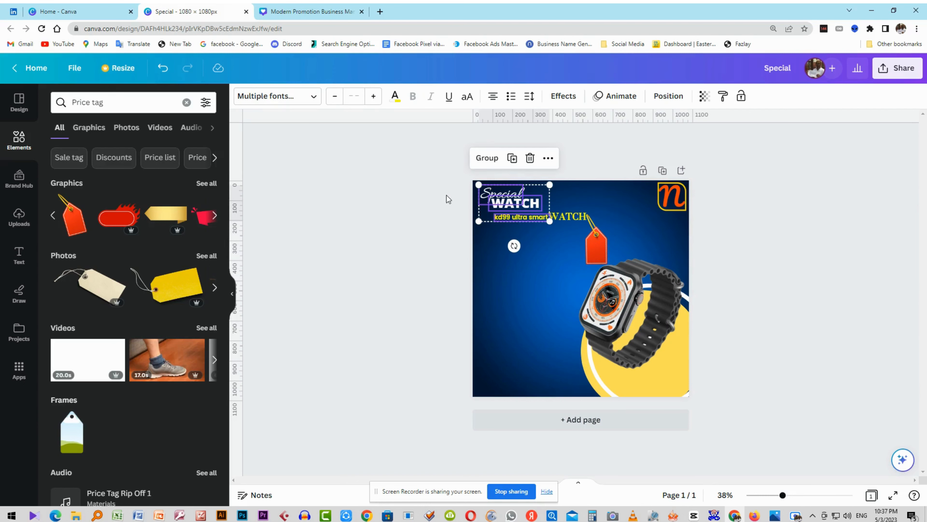
drag(449, 199, 551, 212)
click(437, 245)
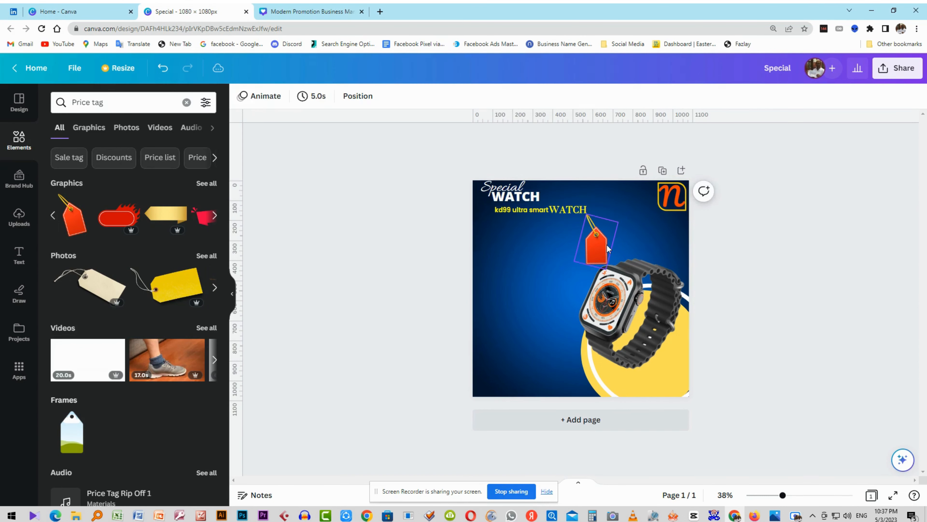
Reposition the red price tag so its string hangs beside the end of the "kd99 ultra smart WATCH" line, just above the smartwatch.
drag(599, 246, 616, 268)
drag(590, 207, 590, 207)
click(412, 245)
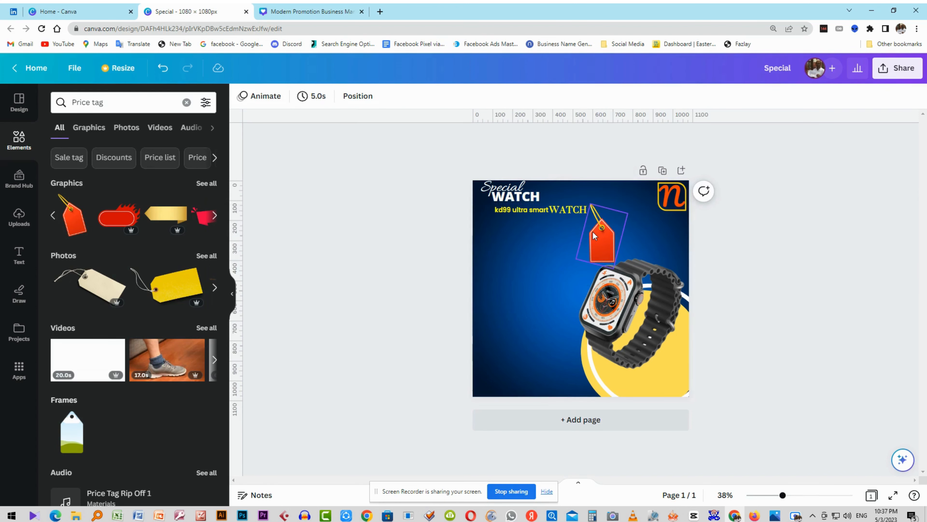
click(591, 232)
key(Down)
key(Down)
key(Down)
key(Down)
key(Down)
key(Down)
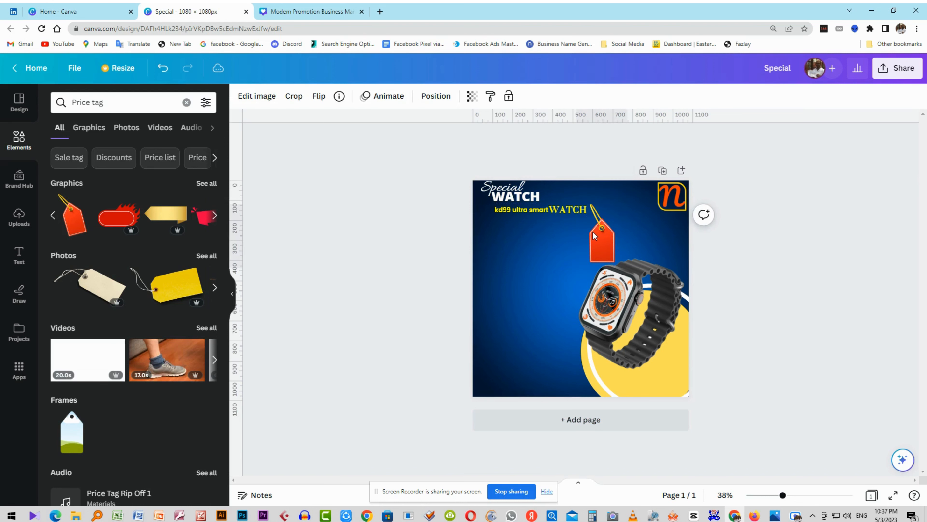
click(423, 258)
Add a body text reading "1300 Tk", wrapped onto two lines, and place it on the red price tag.
scroll(741, 292, up, 5)
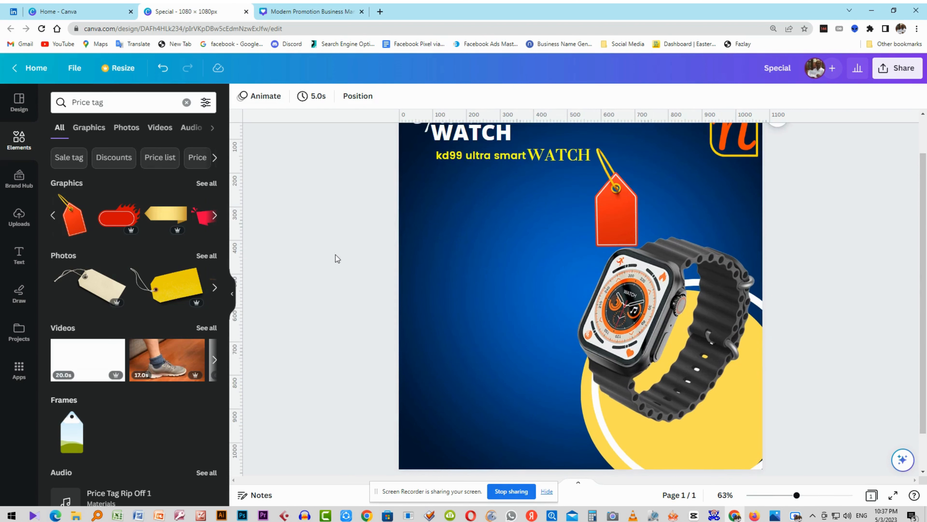
click(19, 254)
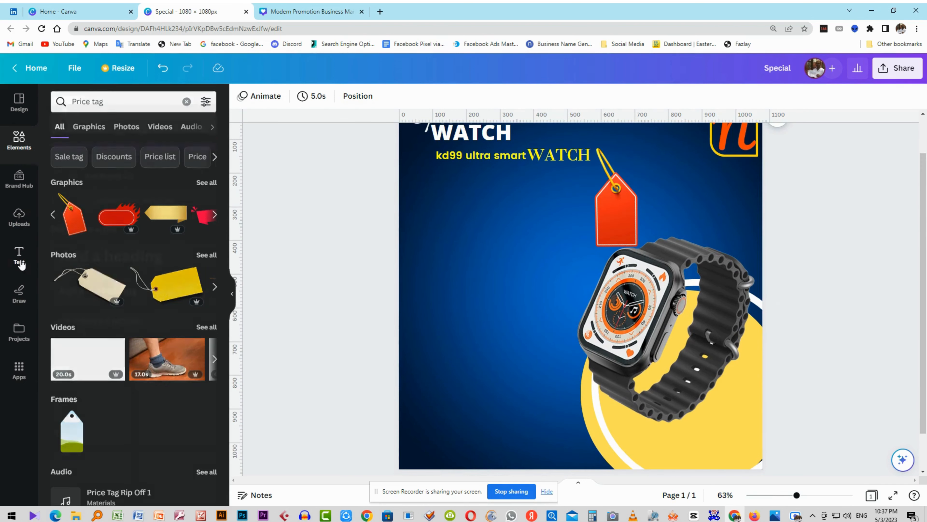
click(108, 301)
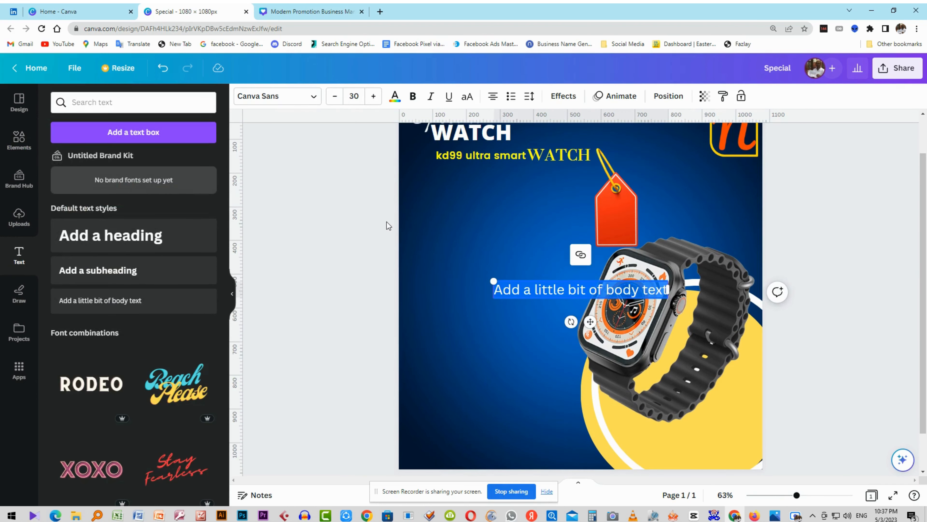
text(1300)
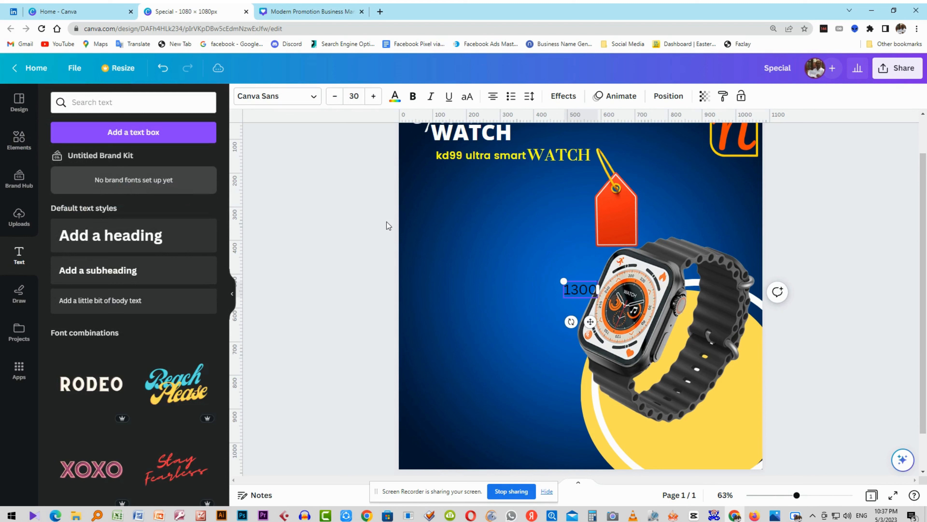
text( Tk)
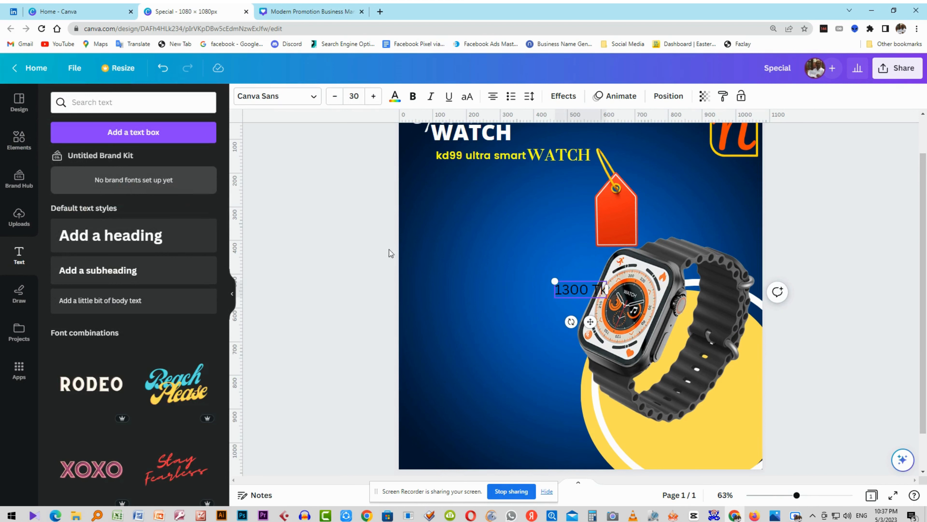
key(Escape)
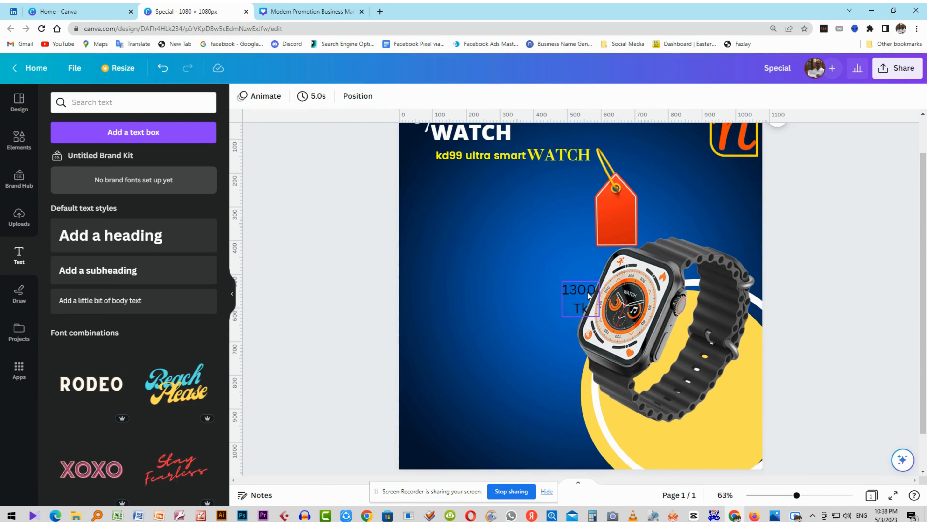
drag(587, 291, 626, 215)
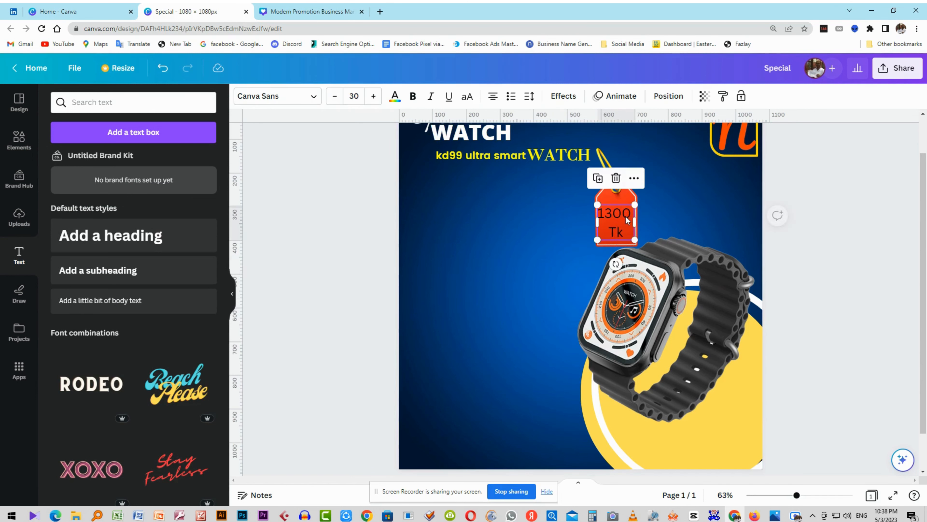
key(Escape)
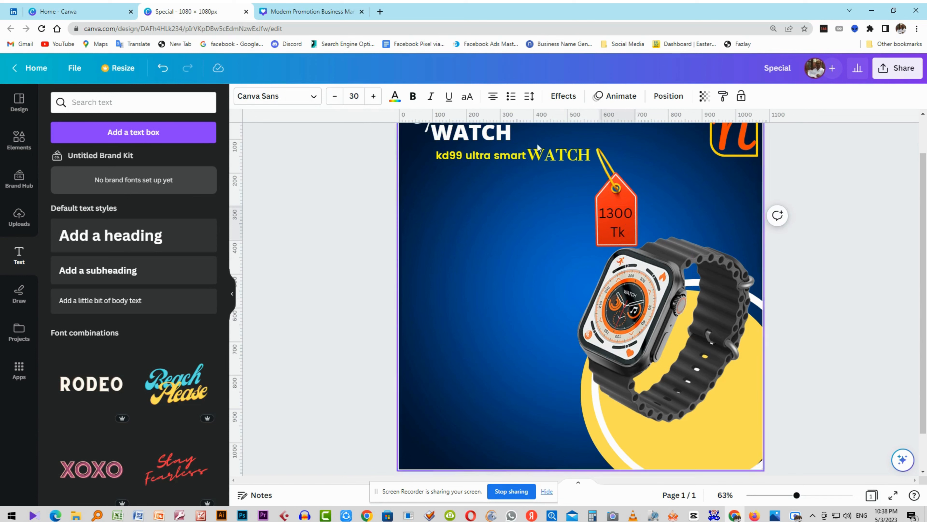
Make the "1300 Tk" text bold and shrink it to size 28, set slightly lower on the tag.
click(625, 215)
click(420, 100)
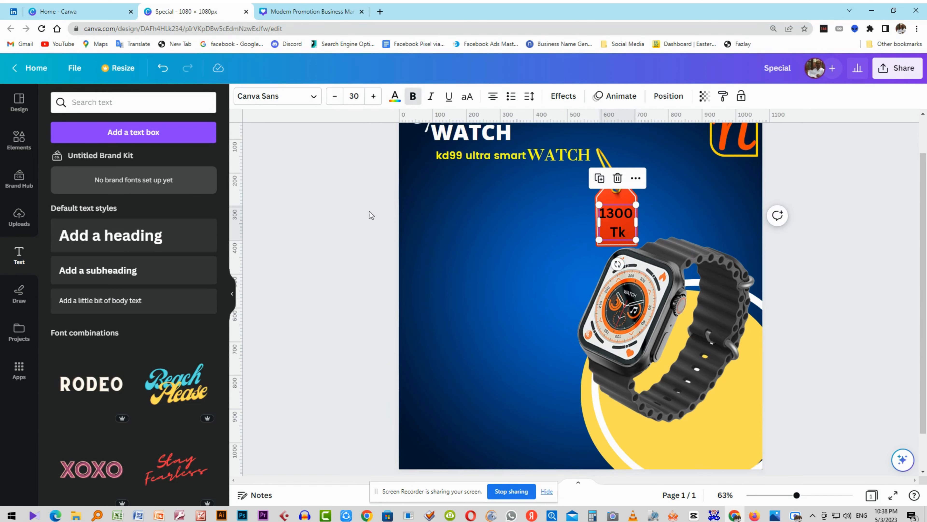
click(345, 234)
click(623, 228)
drag(636, 238, 617, 218)
key(Escape)
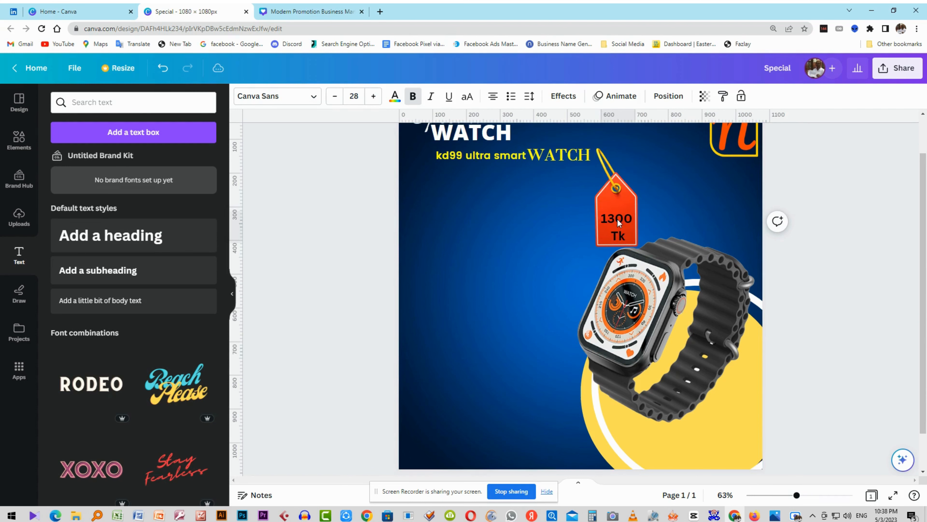
click(617, 218)
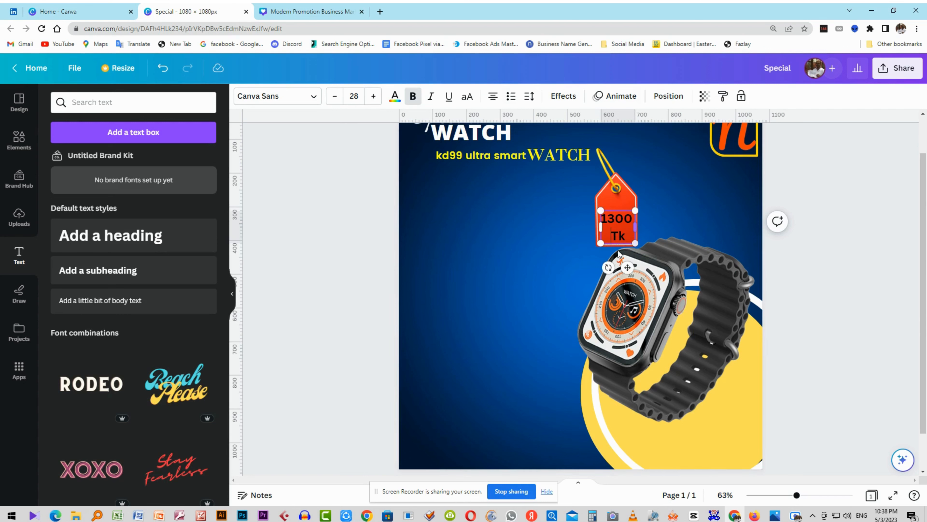
click(323, 275)
Reduce the line spacing of the "1300 Tk" text to 1.03.
click(618, 229)
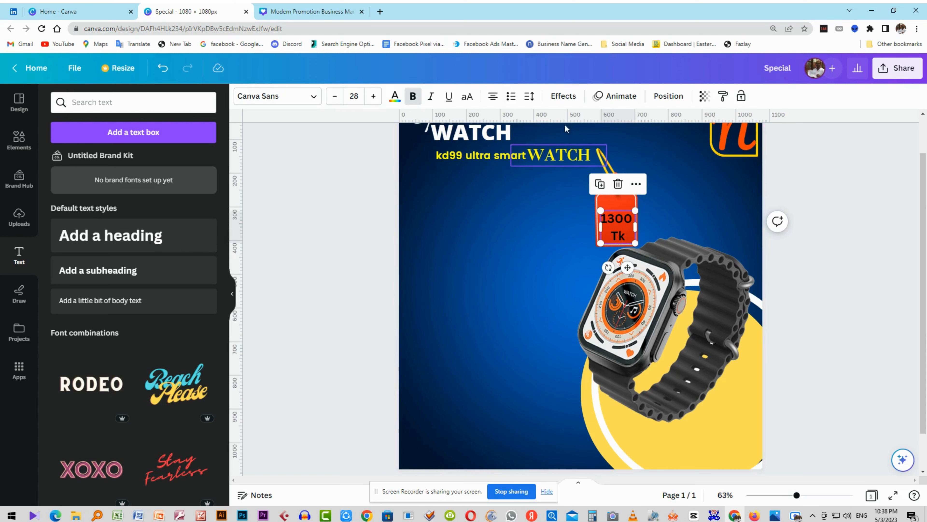
click(530, 96)
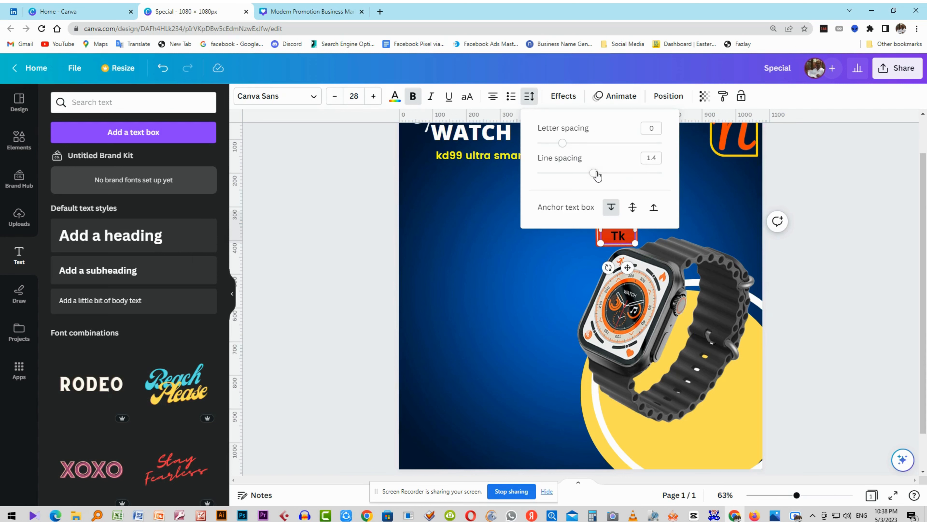
drag(597, 176, 584, 179)
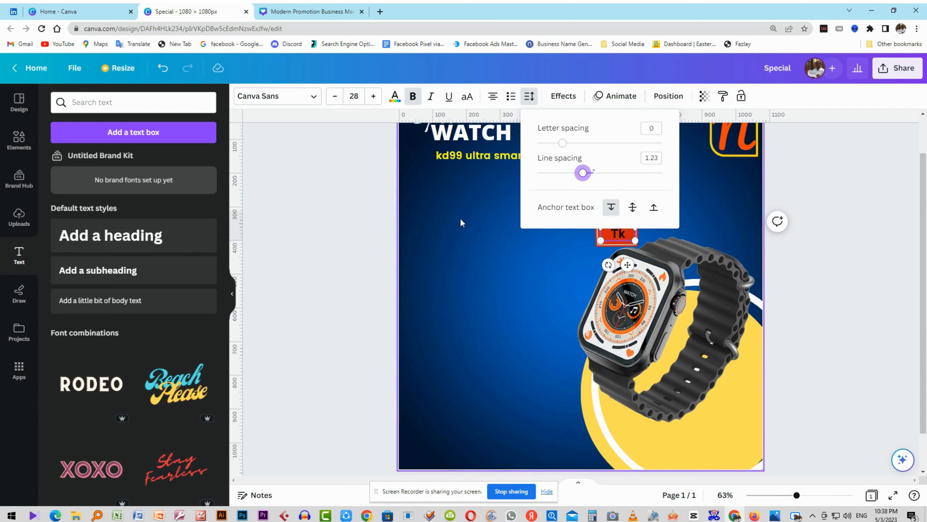
scroll(687, 225, up, 1)
scroll(686, 223, up, 1)
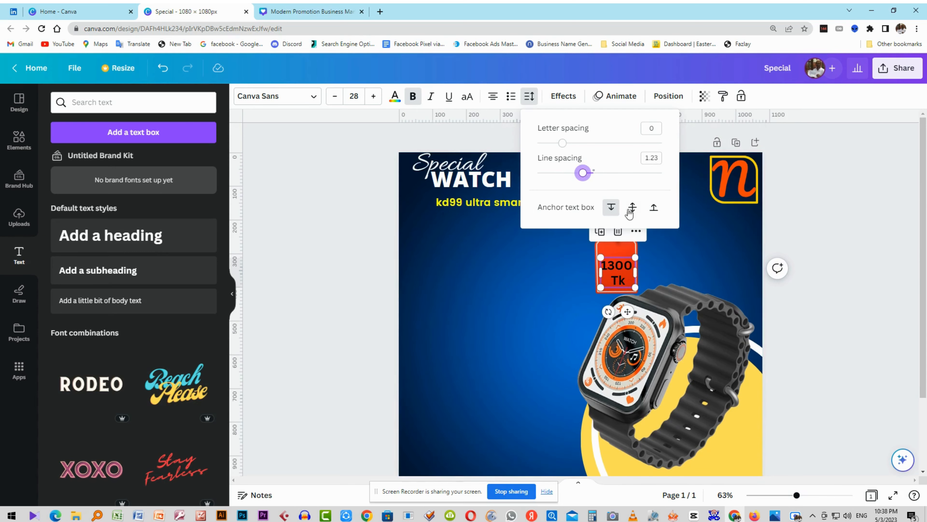
drag(582, 174, 572, 178)
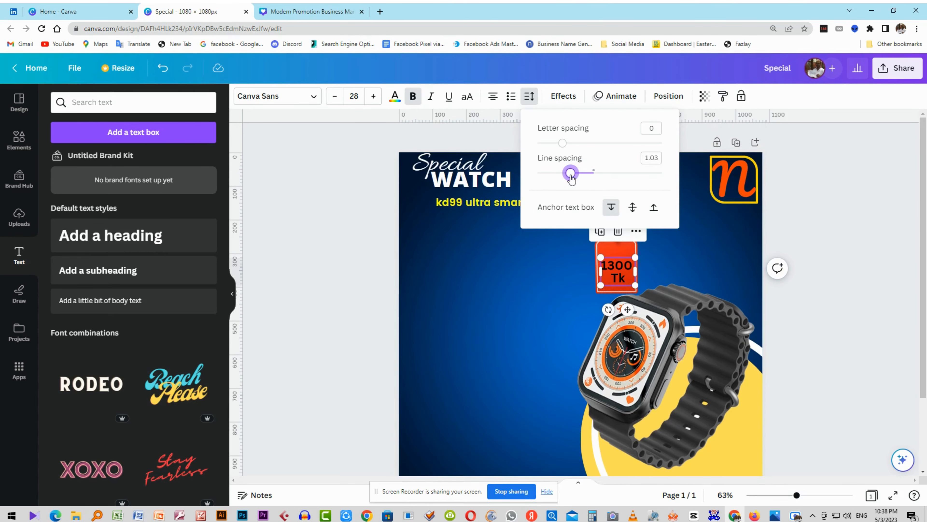
click(388, 303)
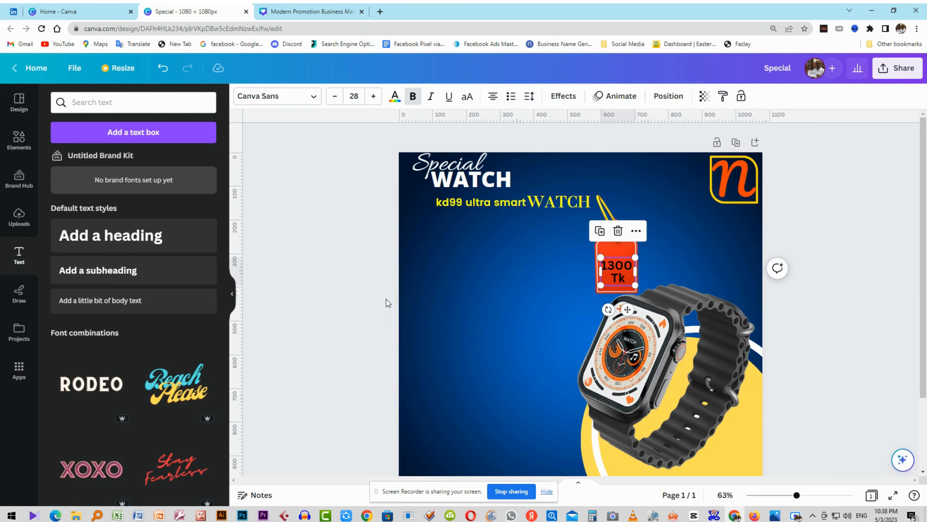
click(853, 272)
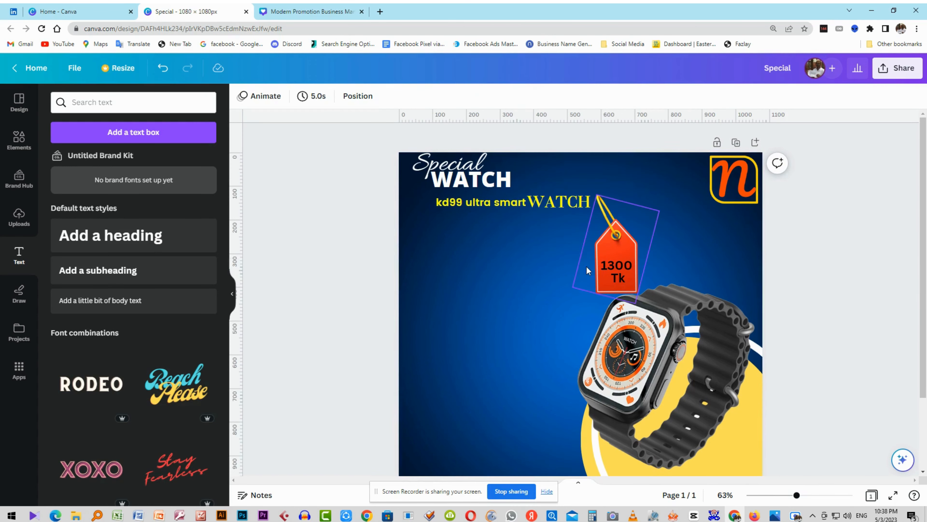
Scale the red tag and its "1300 Tk" text down together to about 243 × 306.
click(619, 268)
shift+click(620, 248)
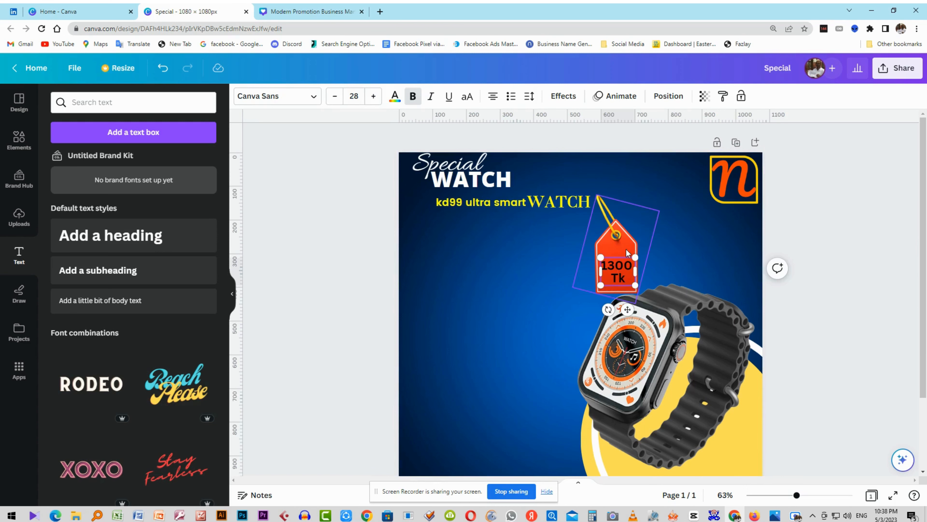
drag(660, 303, 655, 298)
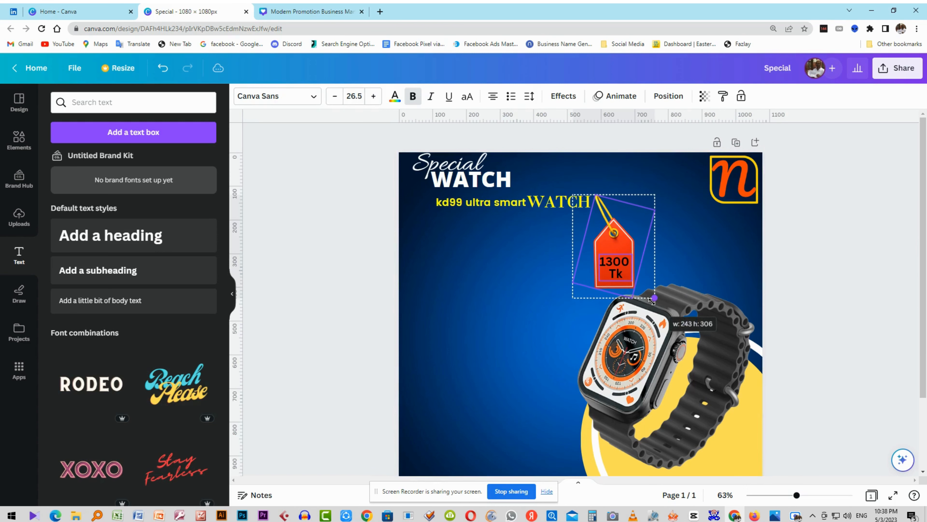
click(800, 294)
Add a subheading reading "Specification" and place it beneath the "kd99 ultra smart WATCH" line, beside the price tag.
scroll(366, 307, down, 3)
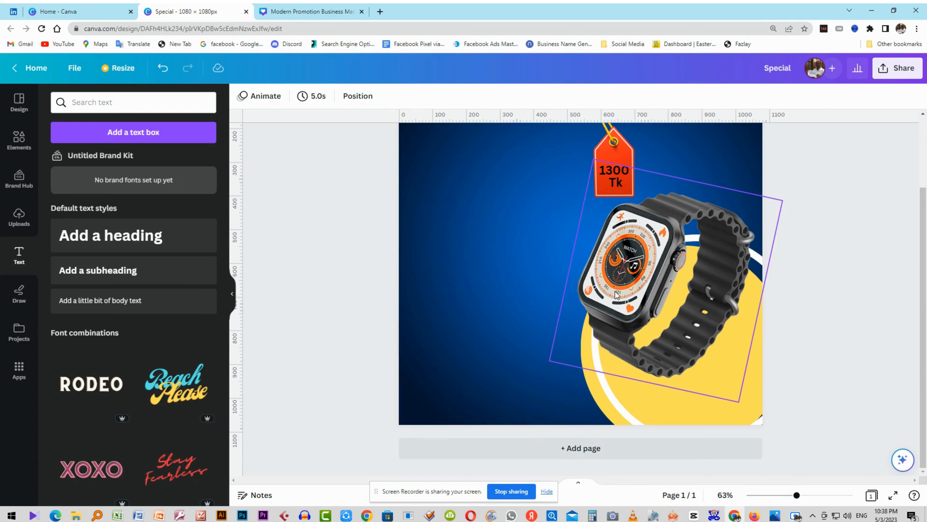
scroll(522, 272, up, 3)
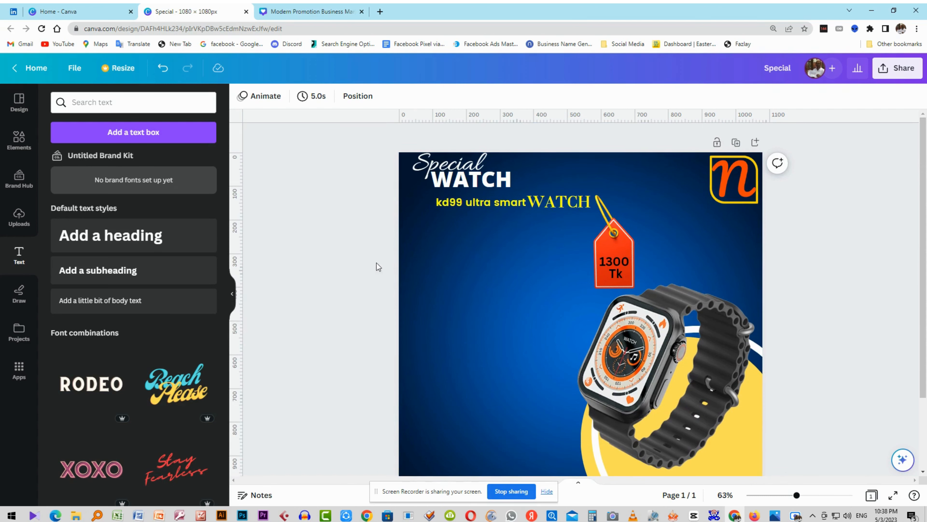
click(98, 270)
text(Specifi)
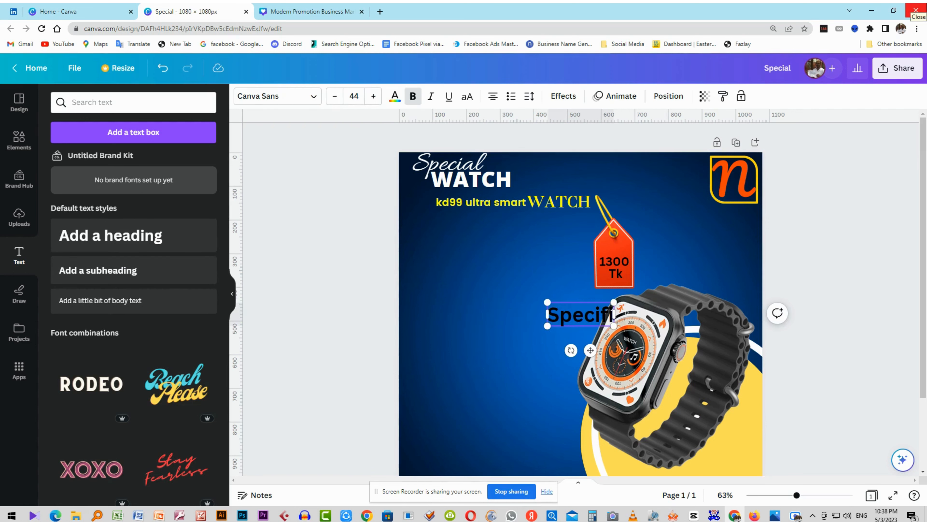
text(cation)
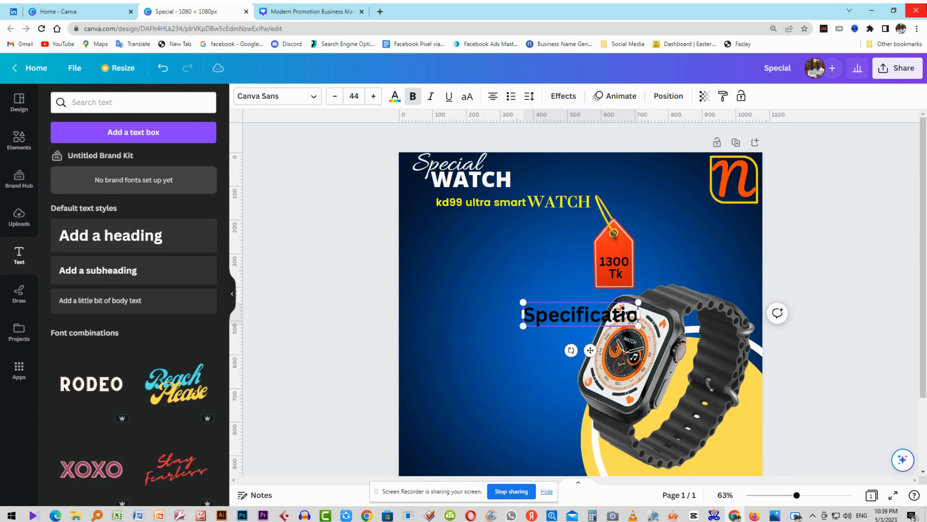
click(334, 314)
click(609, 313)
drag(594, 313, 507, 265)
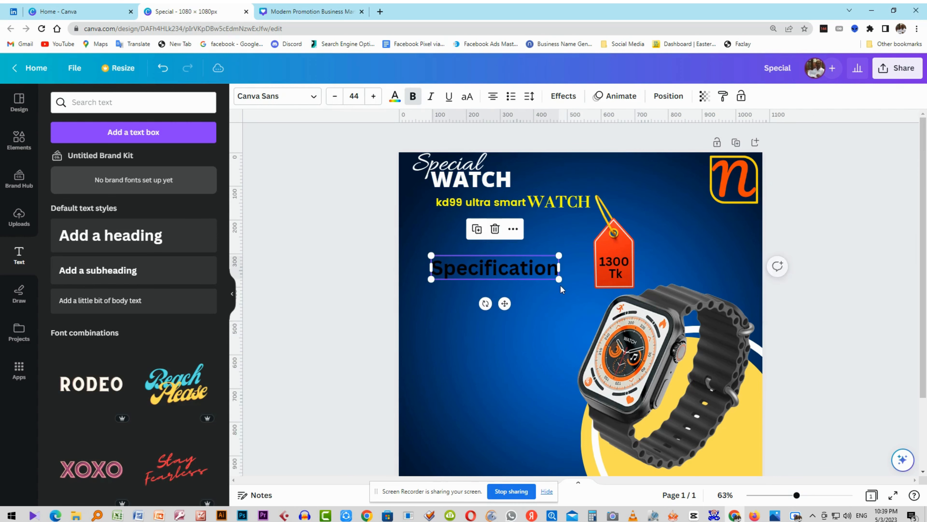
Shrink the "Specification" text to size 37.8, set closer to the subtitle, and color it the document's bright yellow.
drag(559, 279, 541, 276)
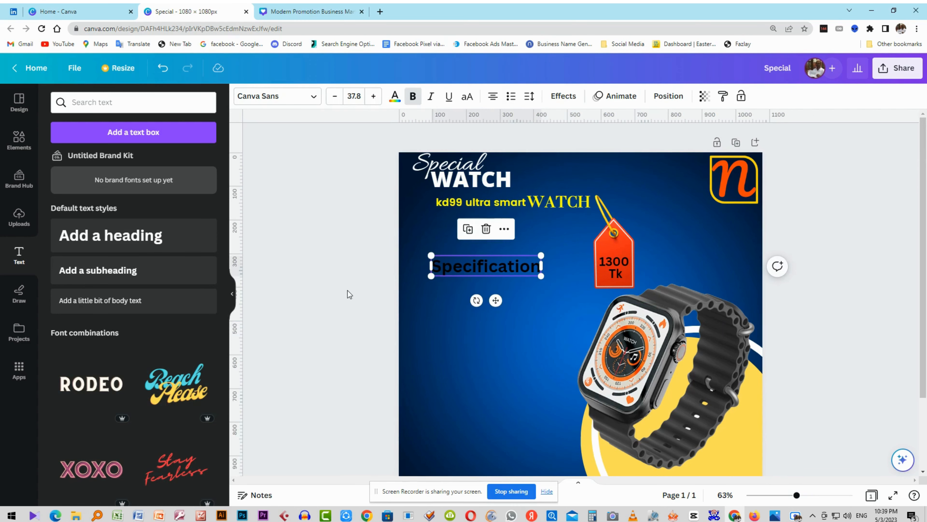
drag(475, 269, 484, 243)
click(398, 96)
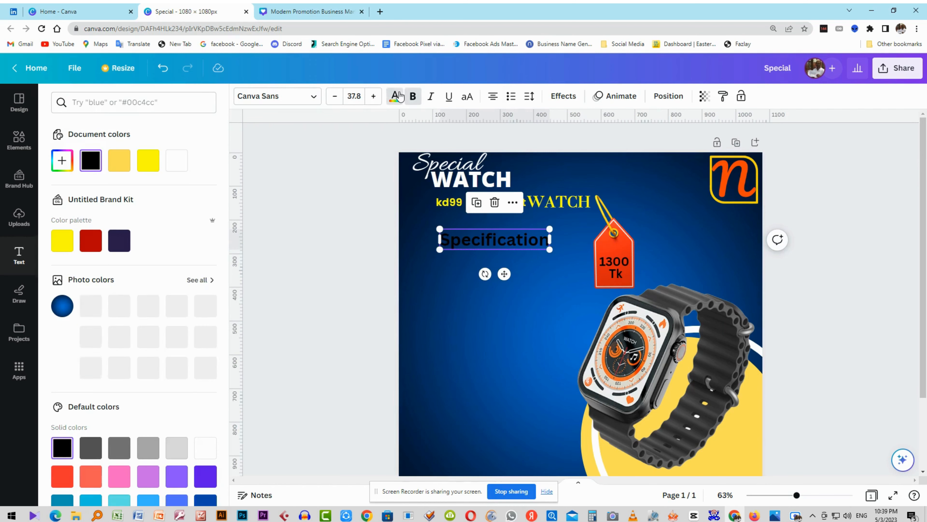
click(147, 161)
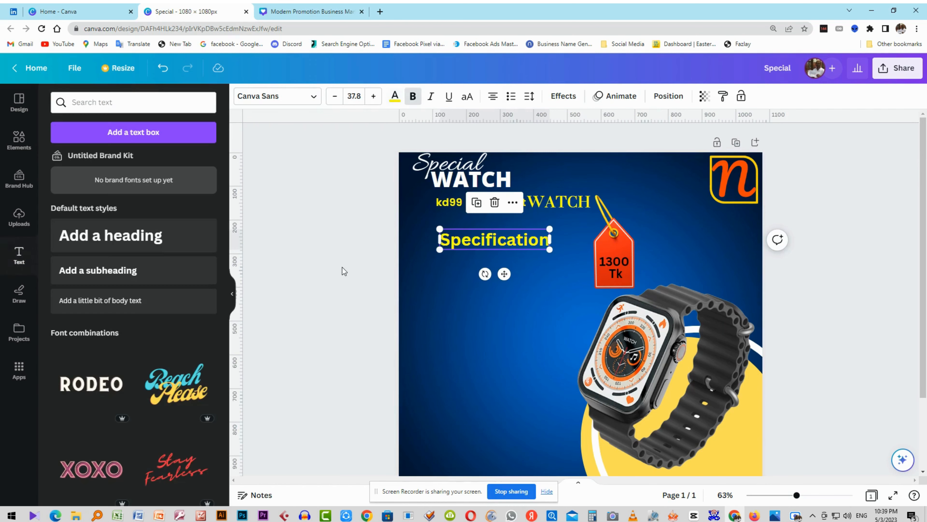
click(313, 285)
Try Open Sans Extra Bold on the "Specification" text, and settle on the Impacted Regular font.
click(495, 244)
click(290, 98)
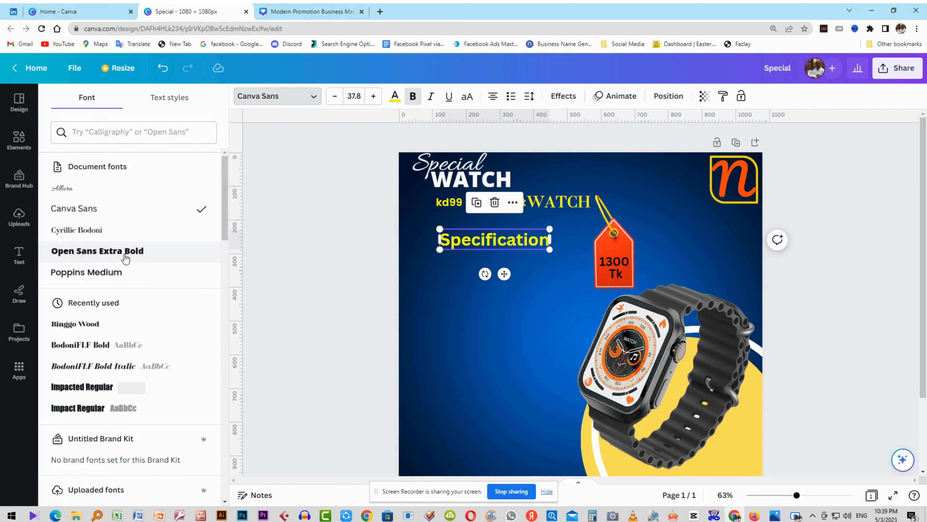
click(111, 257)
scroll(87, 373, down, 1)
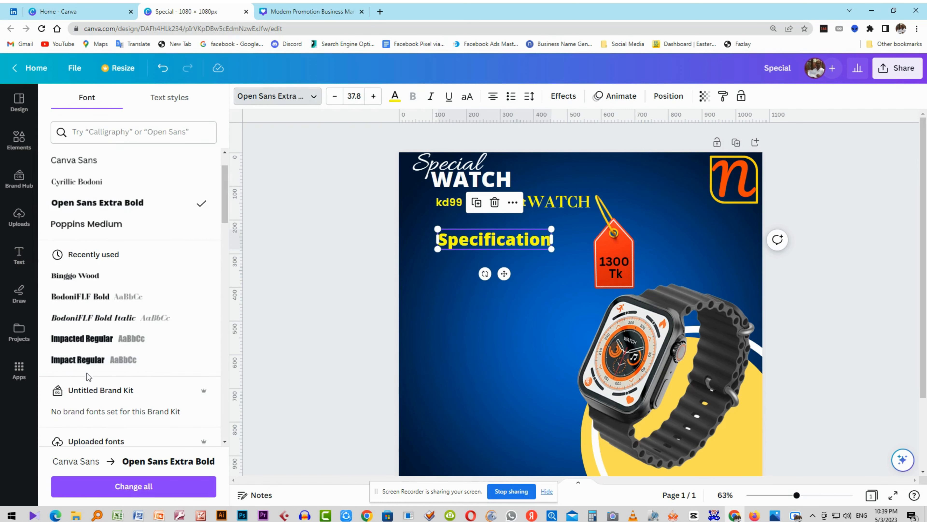
click(82, 341)
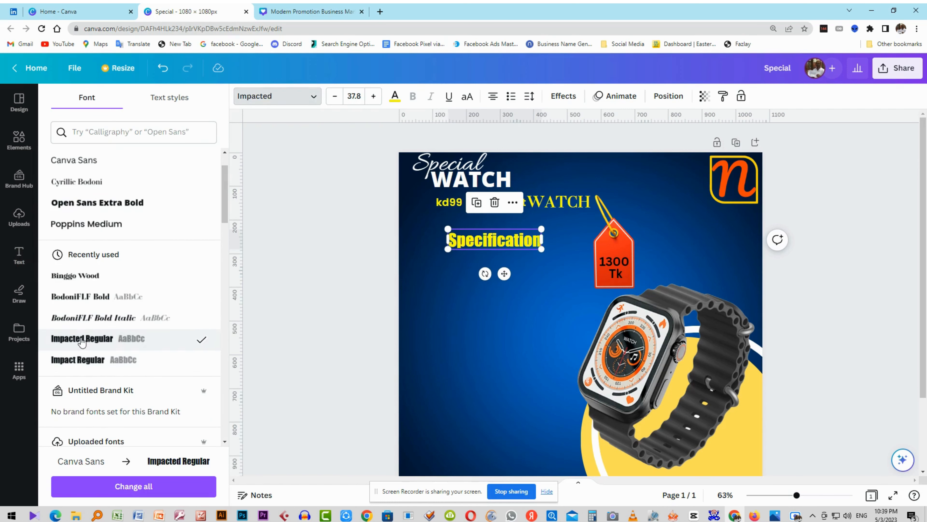
key(Escape)
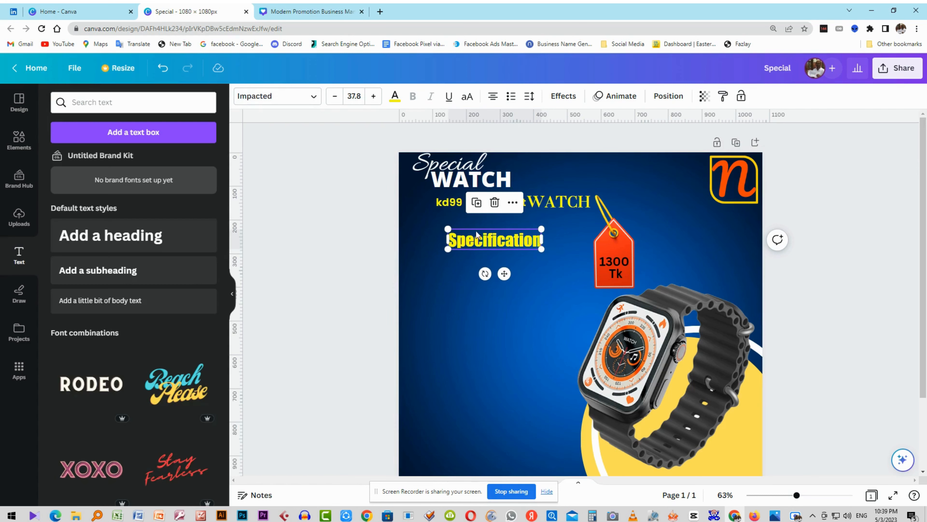
Move the "Specification" text slightly up and to the right, just below the "kd99 ultra smart WATCH" line.
click(486, 238)
click(319, 238)
click(489, 244)
drag(494, 234, 499, 222)
click(311, 311)
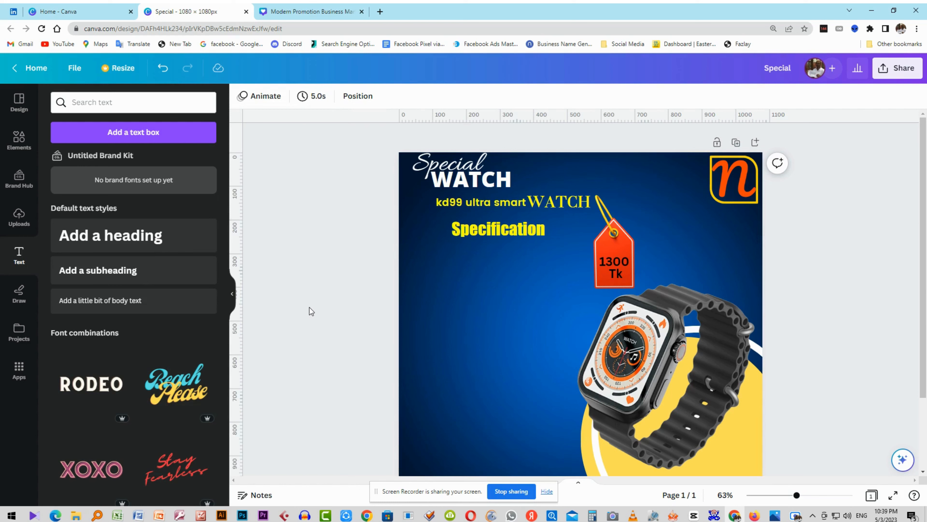
Check the reference watch design, then add a square from the Lines & Shapes elements to the smartwatch post.
click(312, 12)
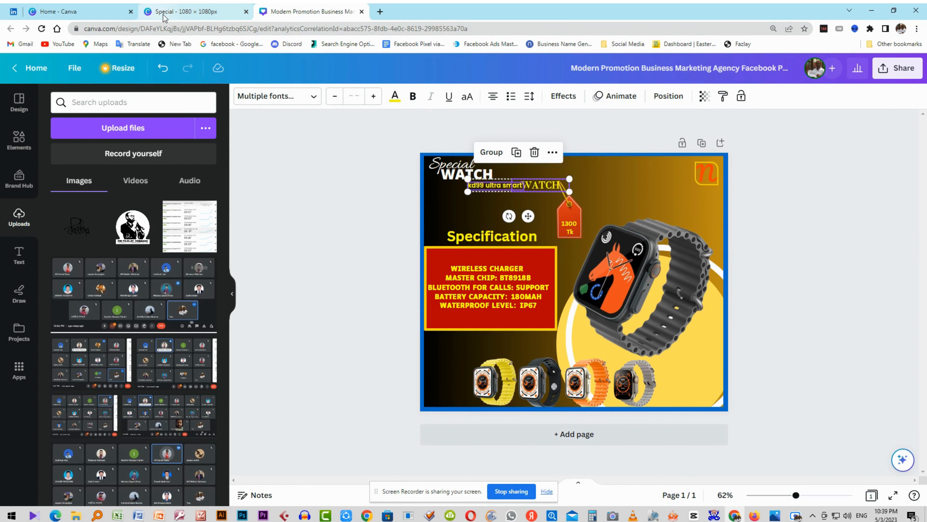
click(170, 13)
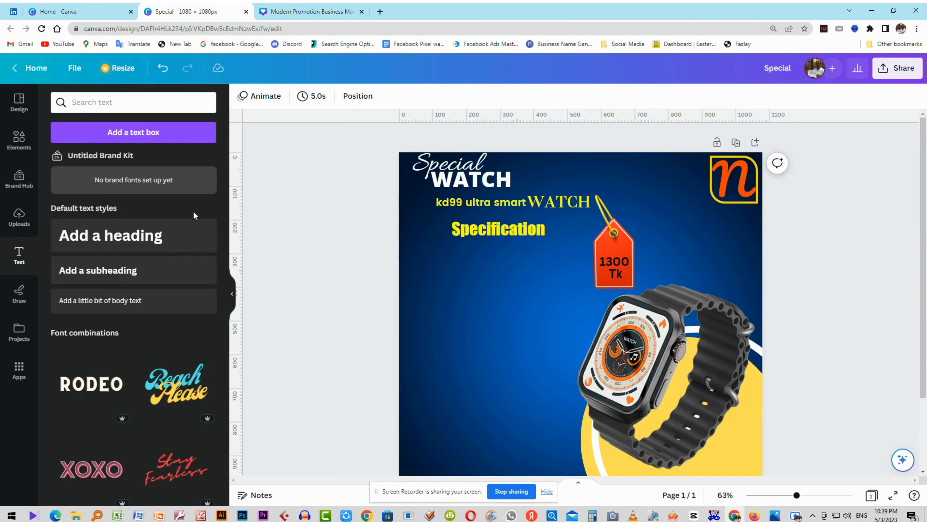
click(18, 140)
scroll(142, 264, down, 2)
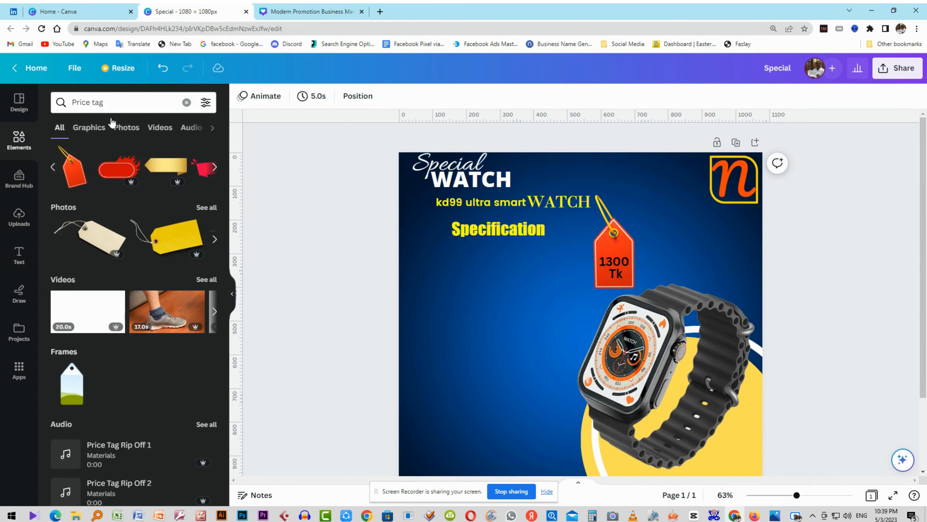
click(187, 102)
click(83, 256)
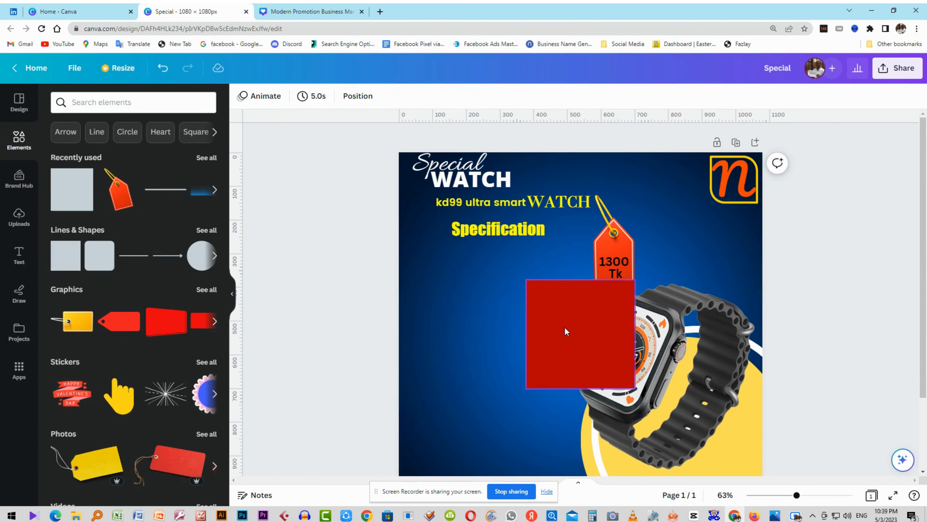
Place the red square beneath the "Specification" text, beside the watch, and stretch it into a box about 484 px wide.
drag(568, 329, 485, 316)
drag(504, 379, 499, 396)
drag(444, 331, 409, 332)
drag(553, 331, 573, 332)
drag(493, 399, 493, 412)
click(366, 361)
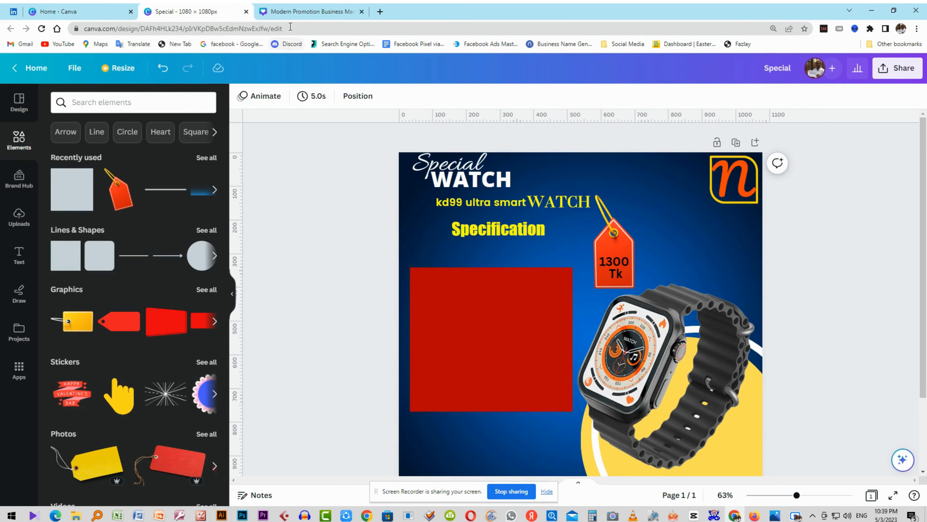
Copy the five-line specification text, from "Wireless charger" to "Waterproof level: IP67", out of the Modern Promotion Business Marketing Agency design.
click(311, 11)
click(481, 299)
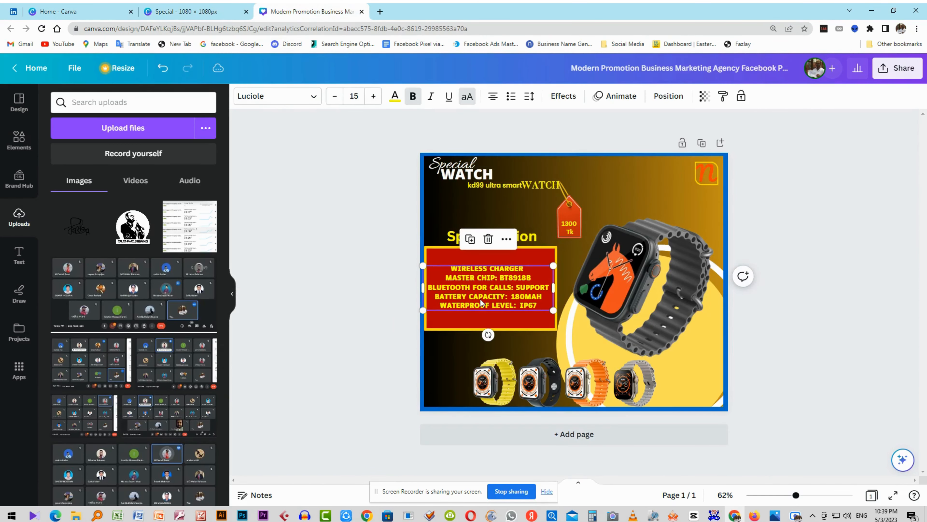
click(482, 275)
drag(451, 269, 543, 307)
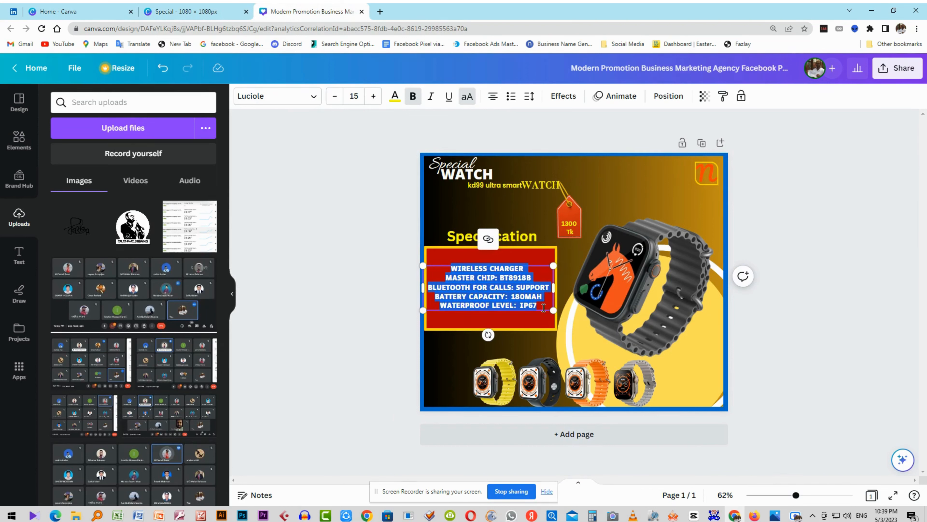
click(220, 13)
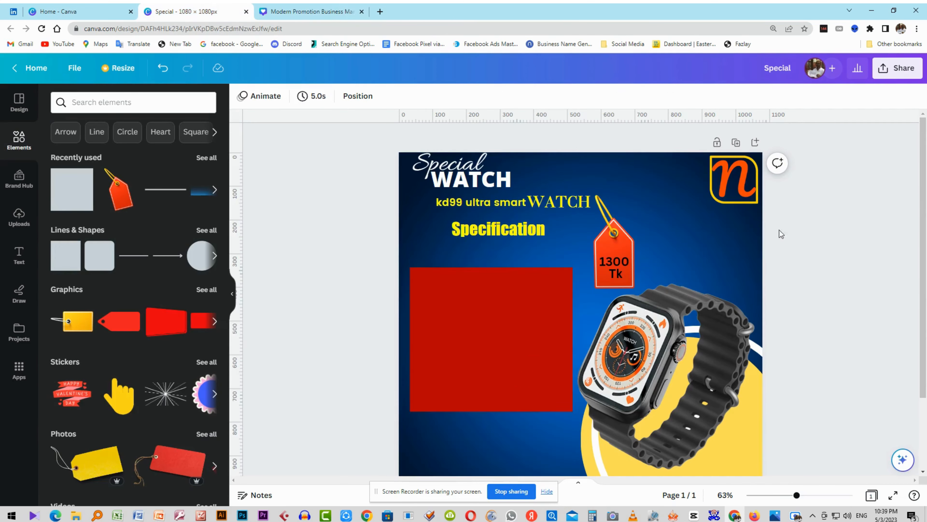
Paste the specification text into the "Special" post and place it on the red box.
click(496, 346)
key(ctrl+v)
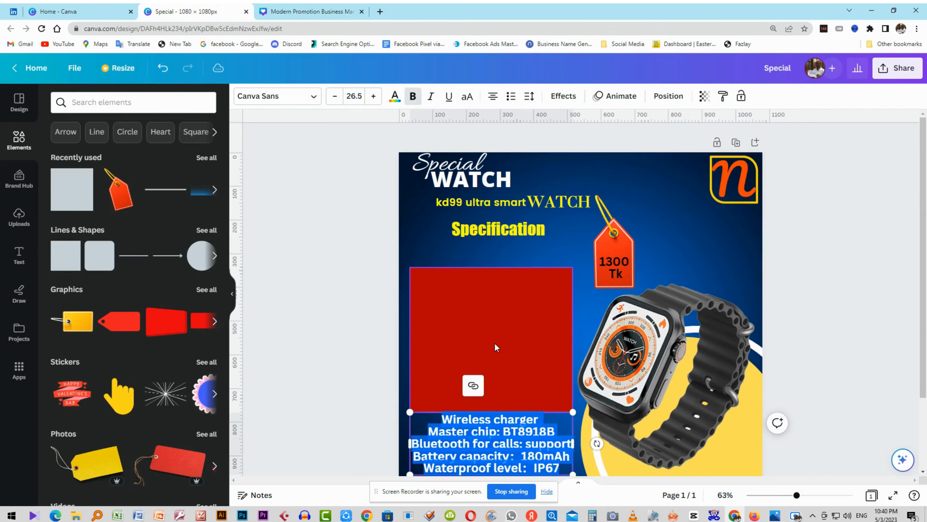
click(331, 406)
click(486, 453)
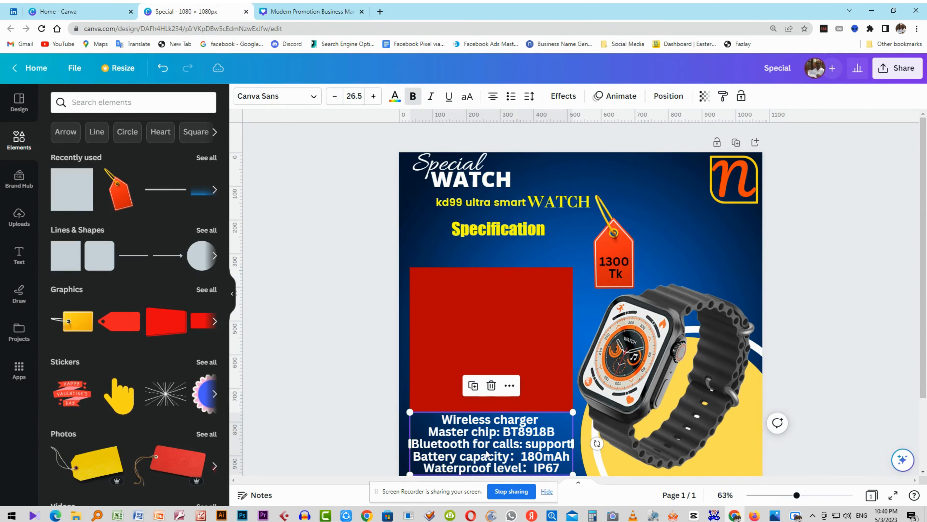
drag(486, 453, 490, 340)
Make the red box slightly smaller and set it a little higher around the specification text.
click(557, 392)
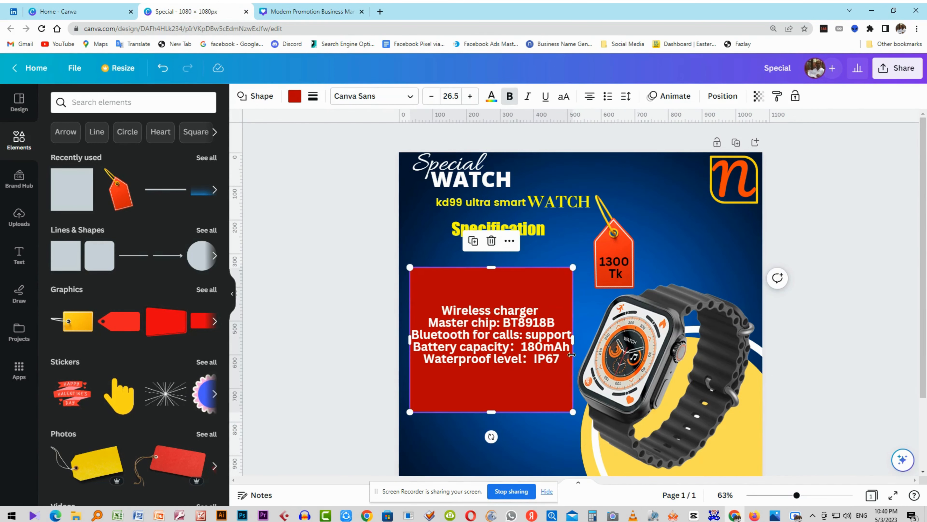
drag(574, 342, 582, 343)
drag(542, 383, 541, 382)
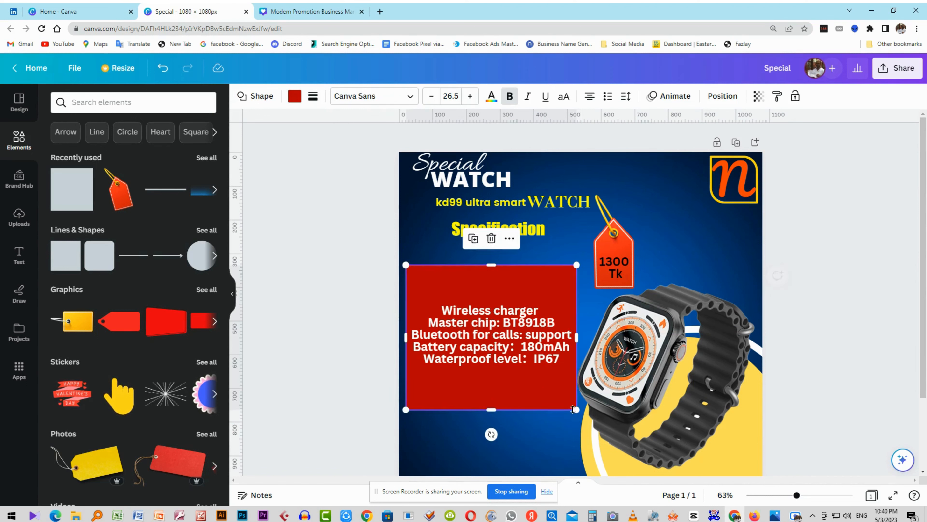
drag(576, 409, 535, 383)
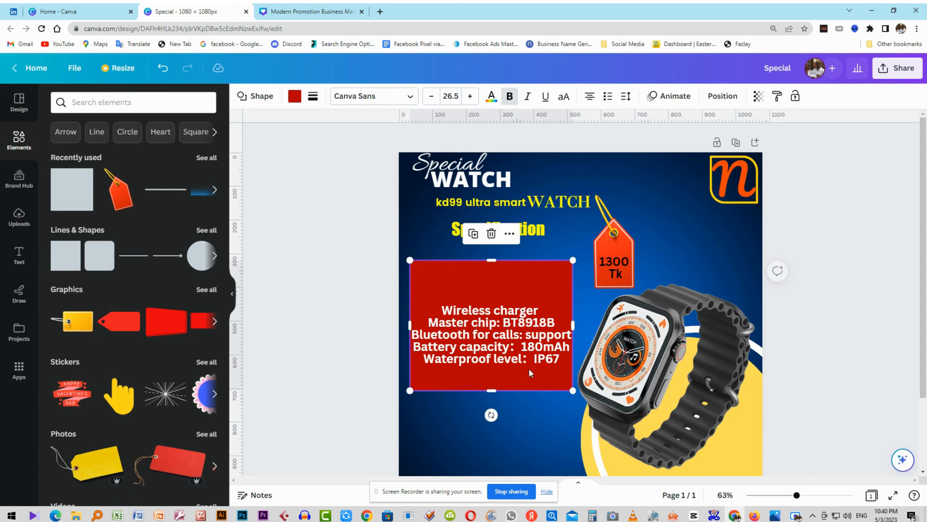
Move the specification text up inside the red box and reduce its font size to 24.5.
drag(510, 350, 511, 330)
click(334, 97)
click(334, 96)
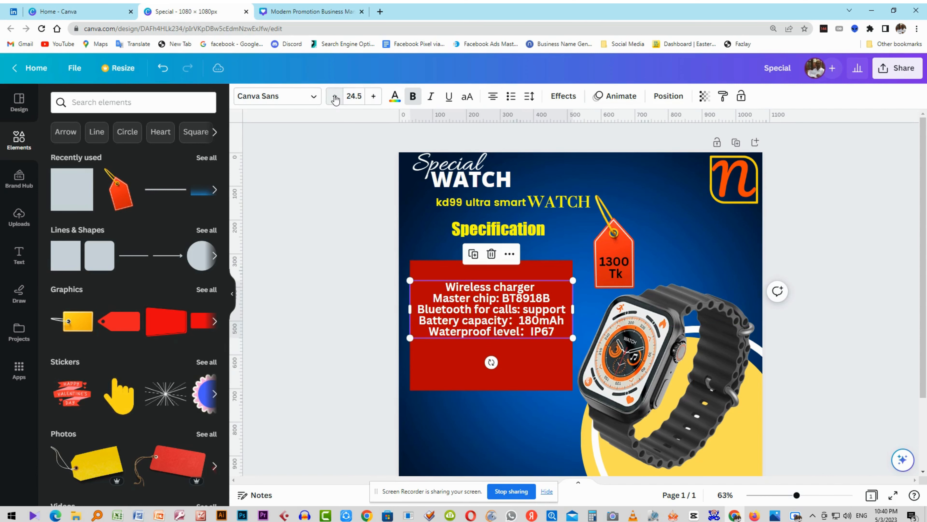
click(320, 248)
Trim the red box's lower and upper edges to fit the specification text, making it about 484 × 212 px.
click(509, 323)
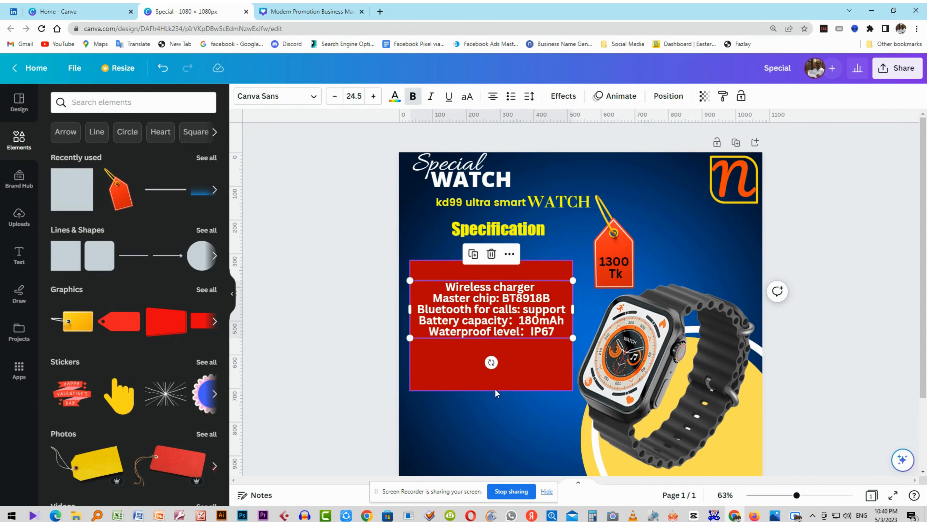
click(488, 379)
drag(491, 364, 491, 343)
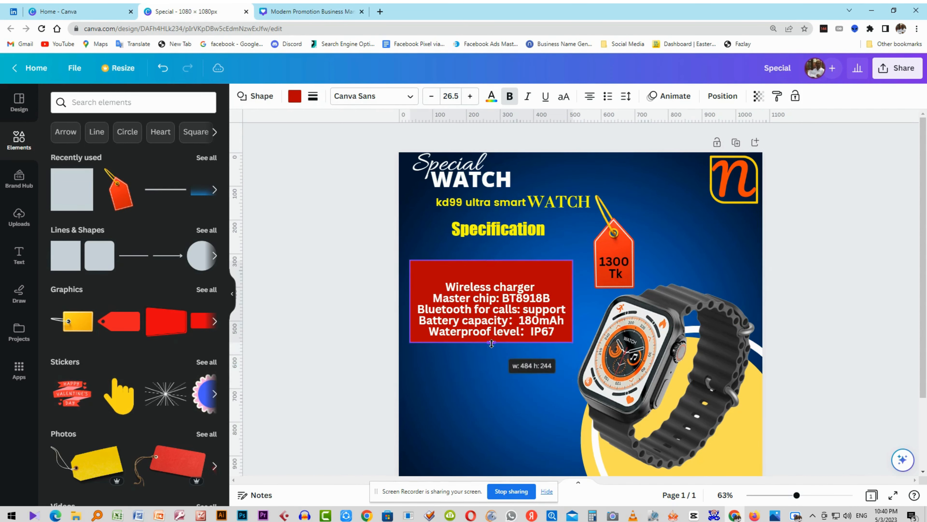
drag(492, 260, 493, 270)
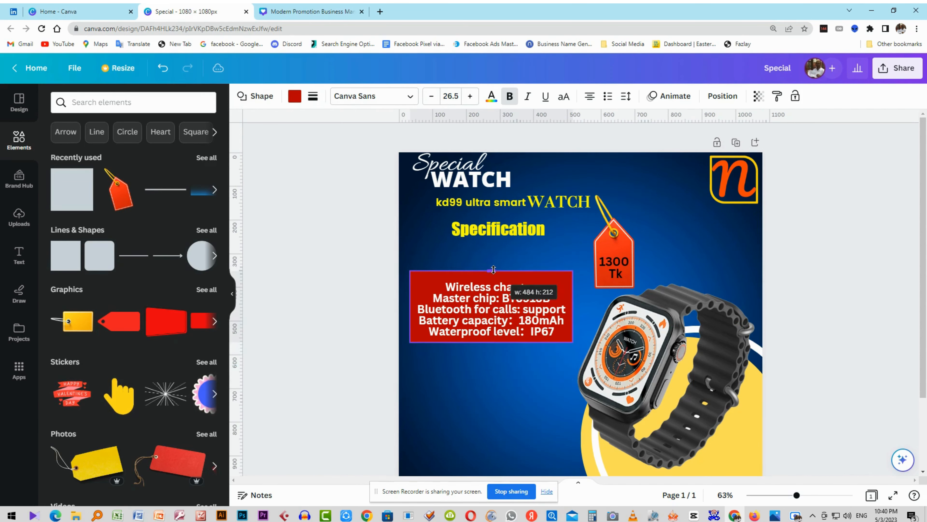
click(353, 306)
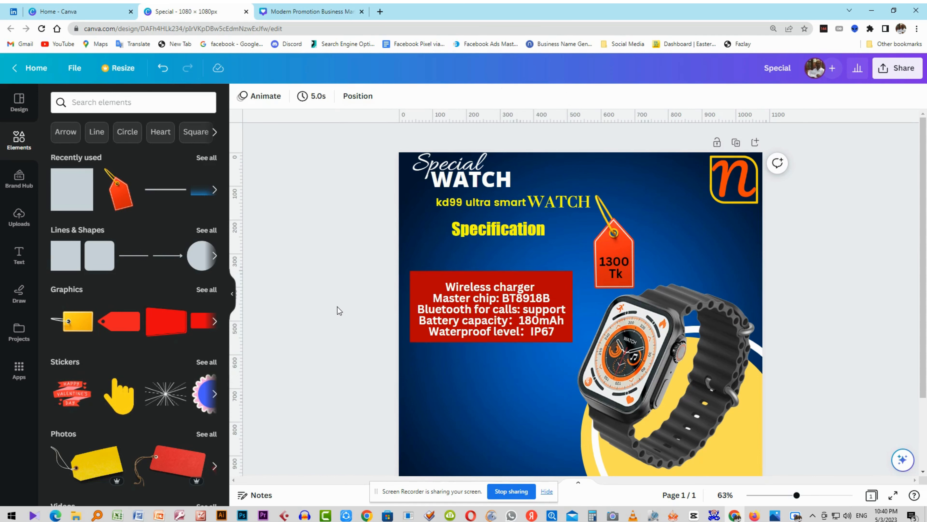
Give the red box a solid border of weight 8 and a corner rounding of 36.
click(422, 280)
click(420, 275)
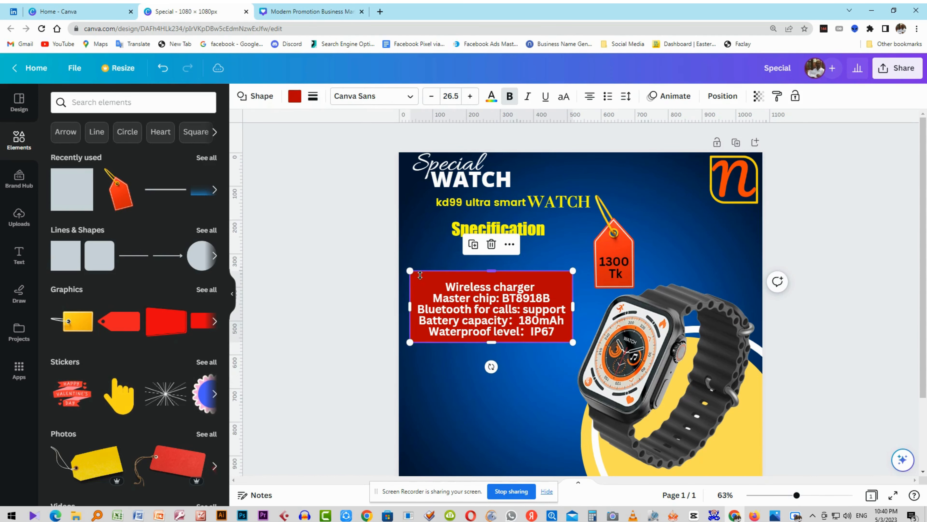
click(312, 95)
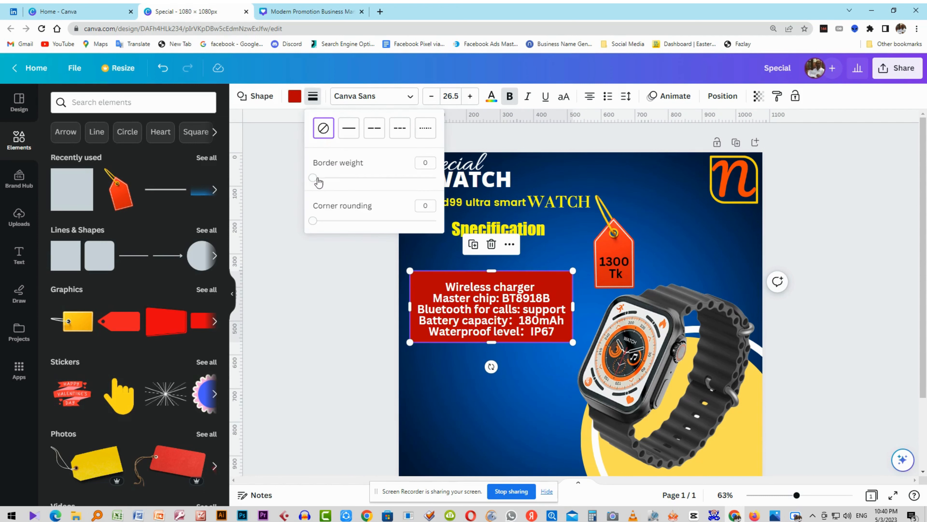
drag(315, 179, 324, 179)
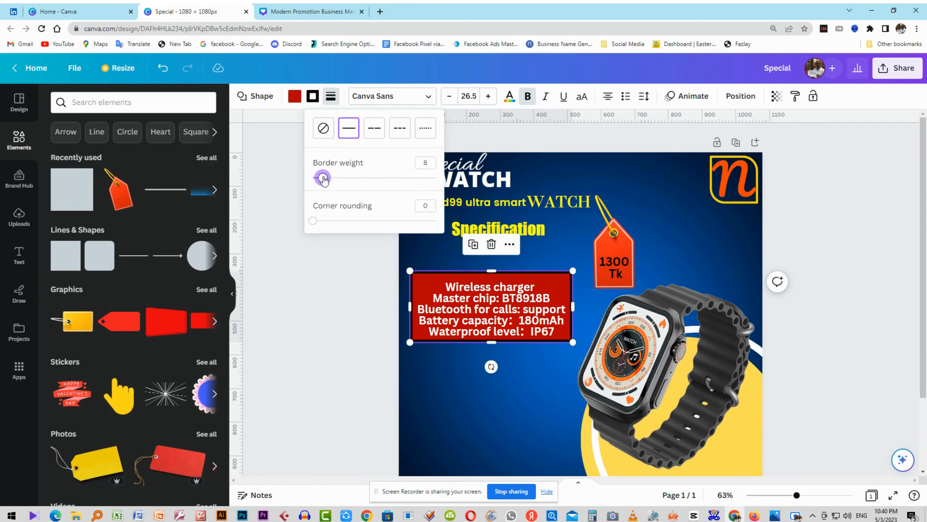
drag(316, 223, 357, 232)
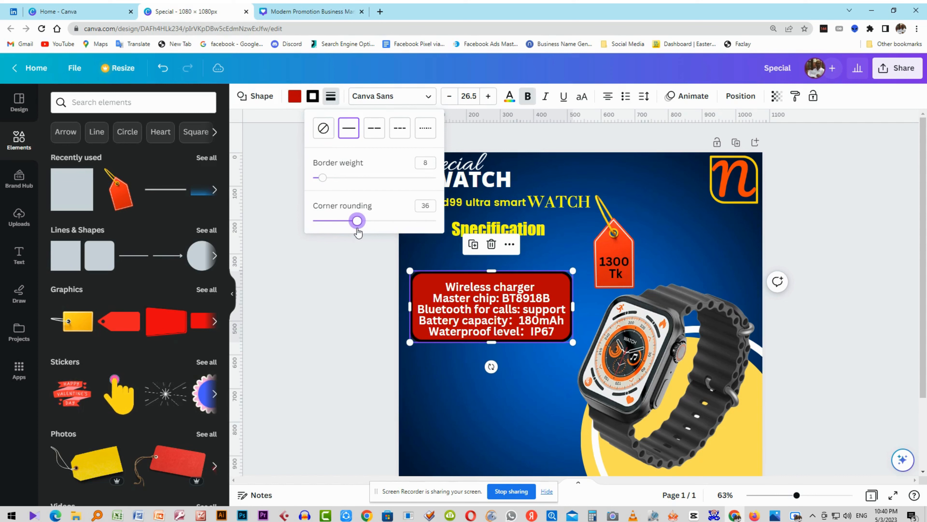
click(348, 285)
click(348, 285)
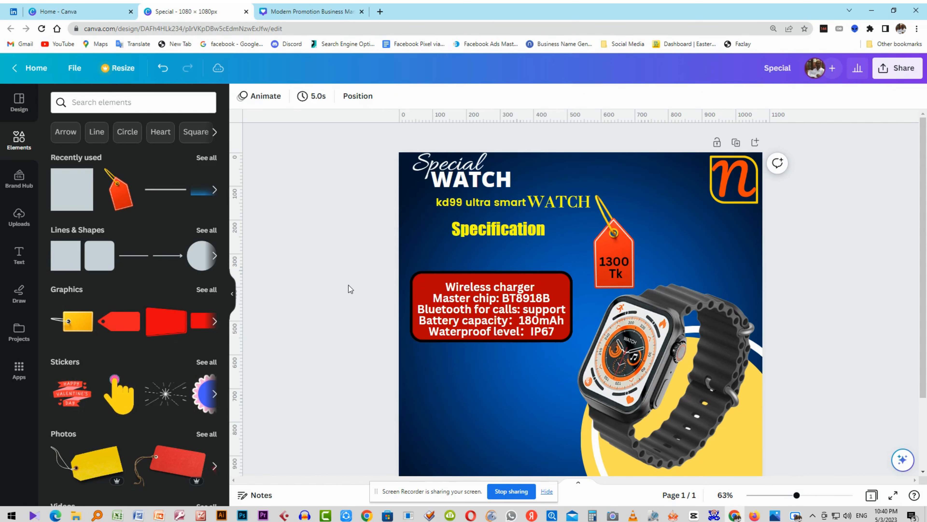
Color the red box's border the document's bright yellow and set the border weight to 12.
click(419, 272)
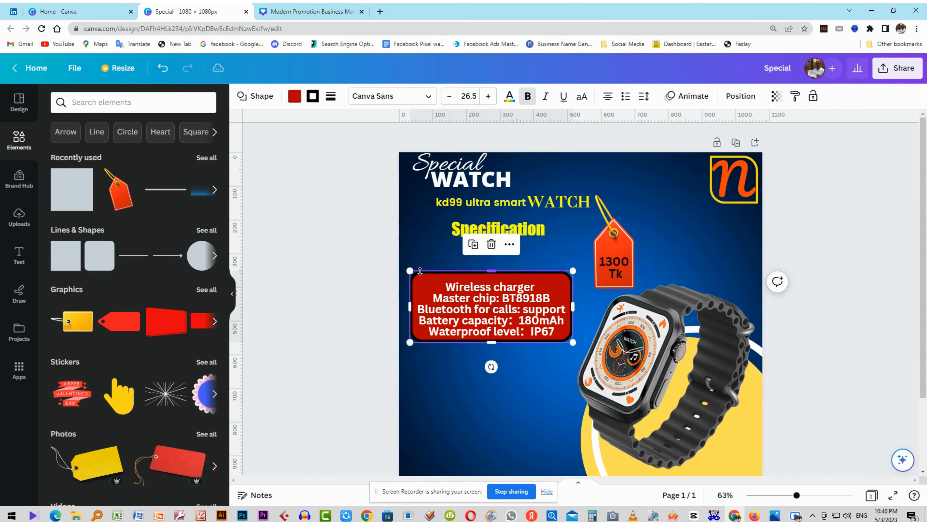
click(312, 97)
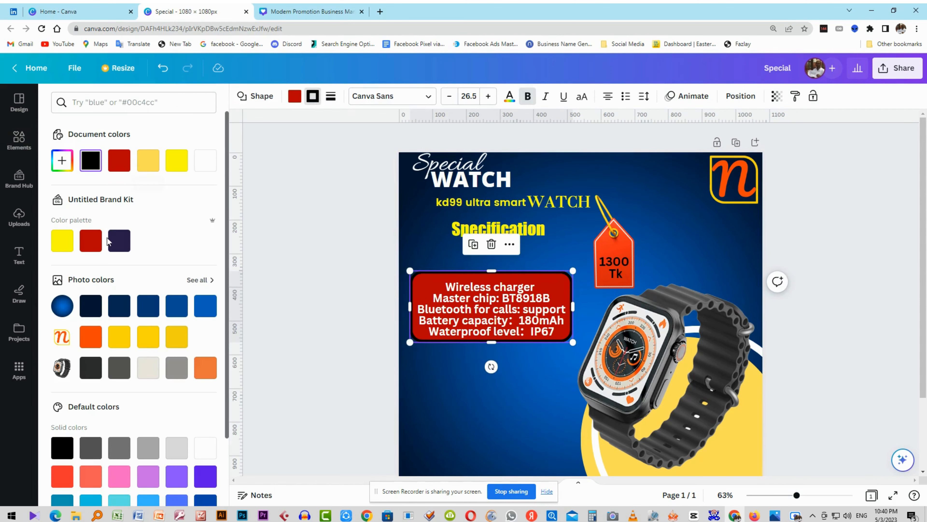
click(173, 166)
key(Escape)
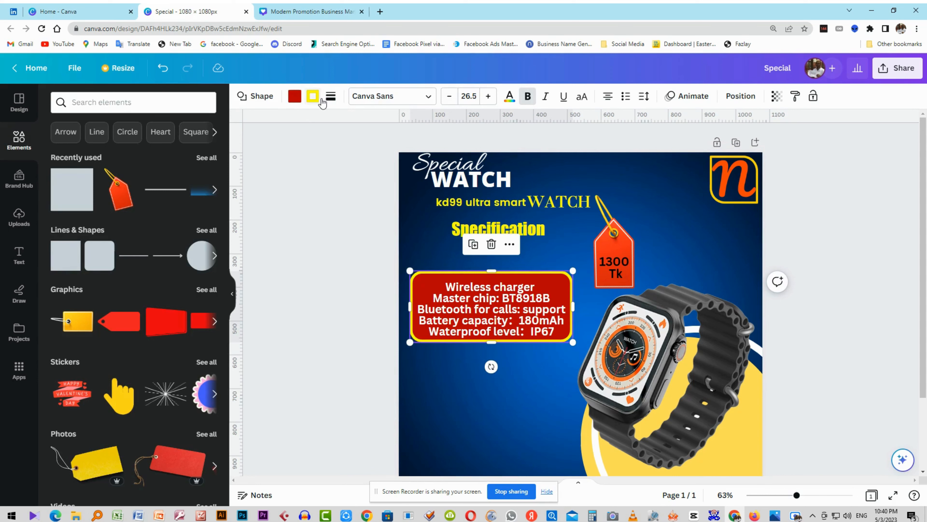
click(331, 97)
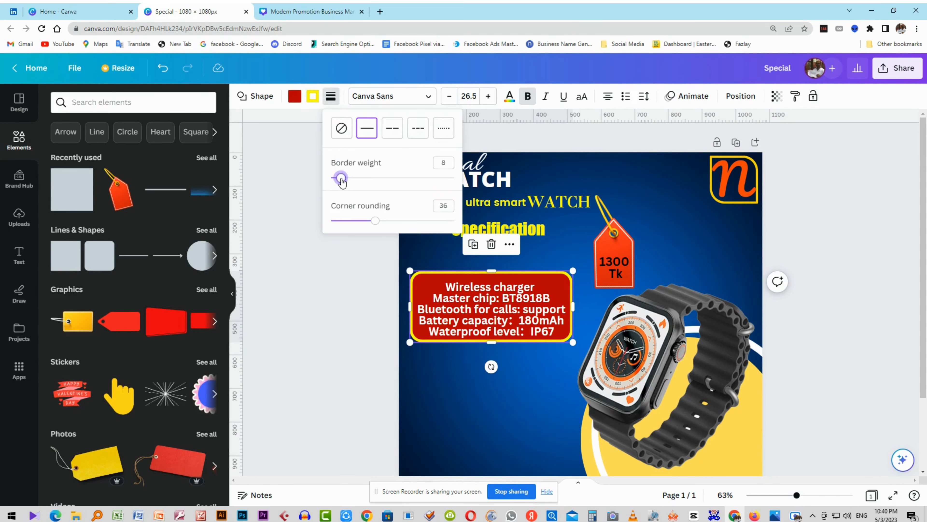
drag(341, 182, 347, 184)
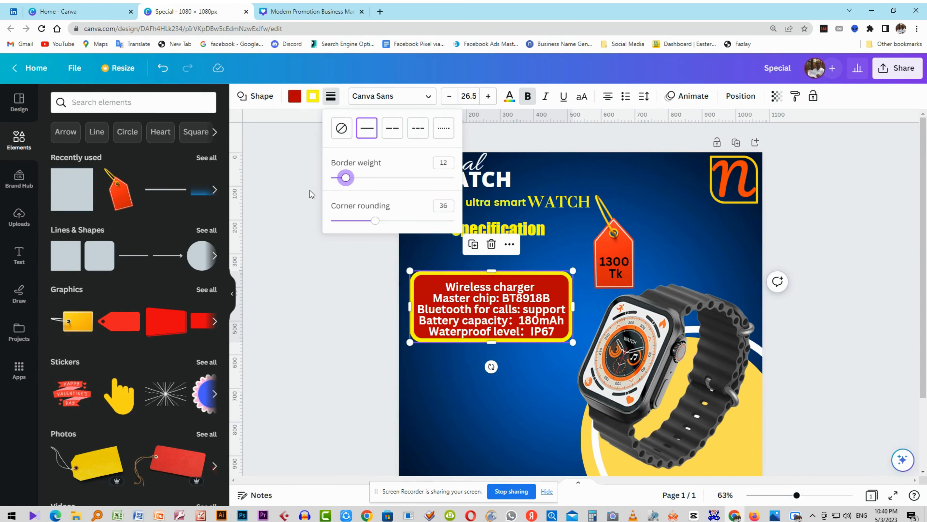
key(Escape)
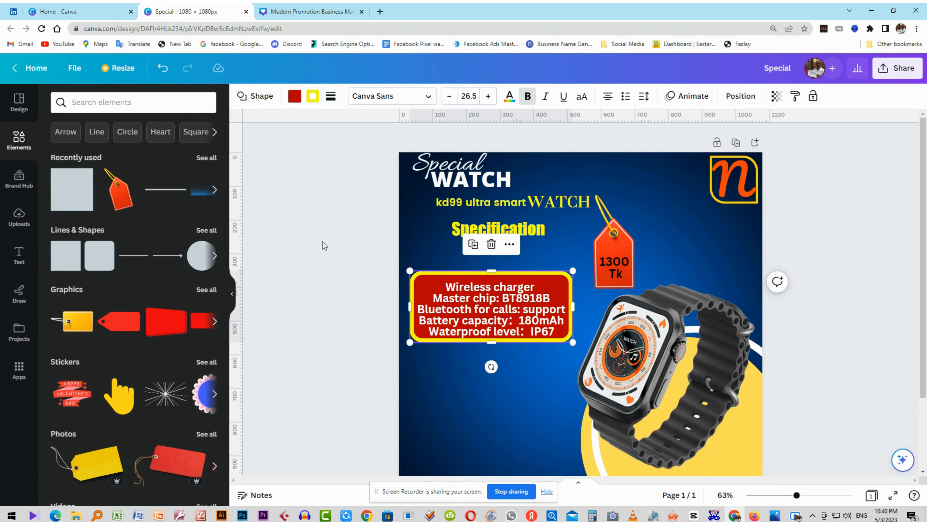
Move the "Specification" heading, the red box and its text together further down the post.
scroll(829, 315, down, 1)
scroll(829, 315, down, 4)
scroll(339, 319, up, 3)
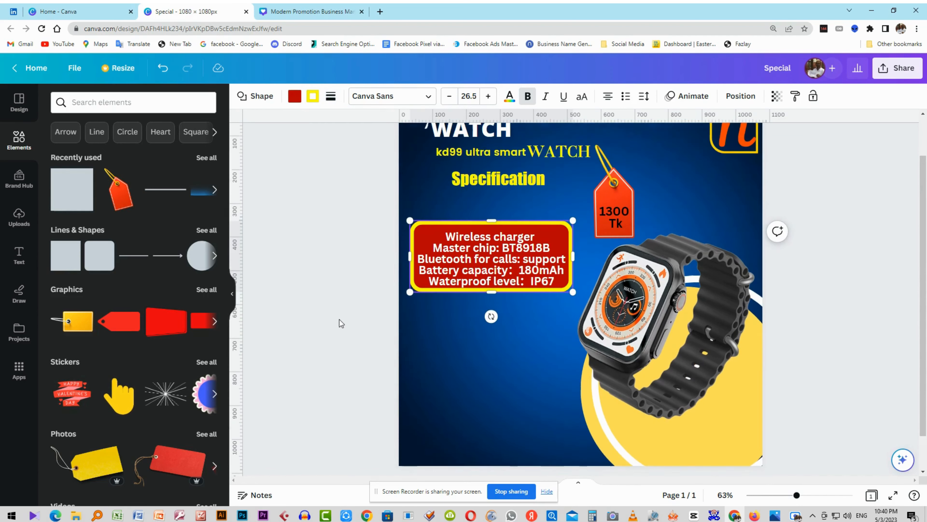
drag(336, 226, 399, 259)
drag(353, 161, 445, 259)
drag(345, 181, 419, 280)
drag(495, 279, 495, 328)
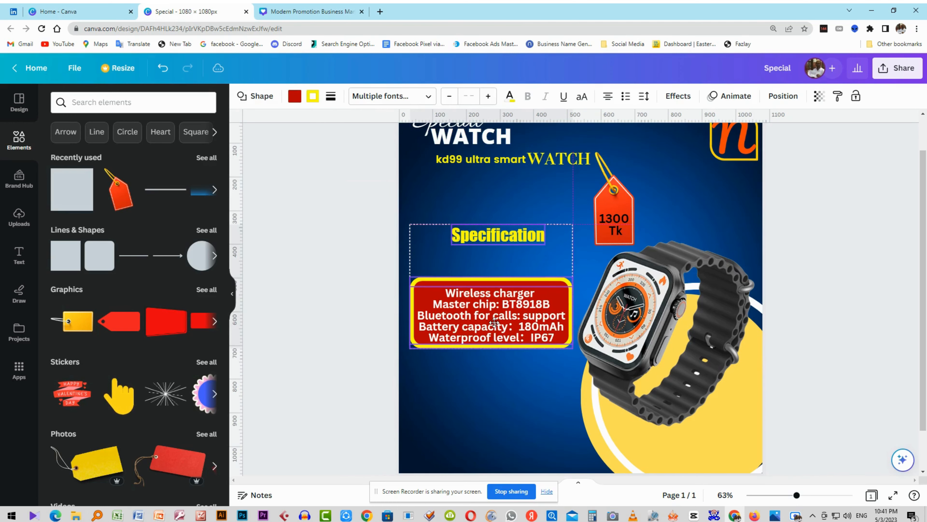
click(371, 263)
Move the "Specification" heading down so it sits centered just above the red box.
click(493, 242)
drag(492, 242, 486, 272)
click(338, 274)
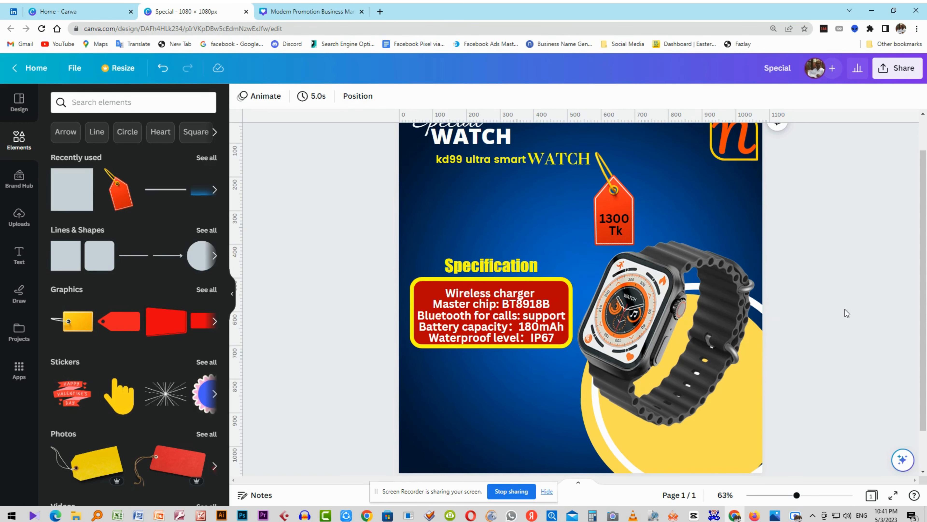
Move the smartwatch photo slightly to the right, away from the specification box.
drag(676, 324, 684, 324)
scroll(624, 326, down, 2)
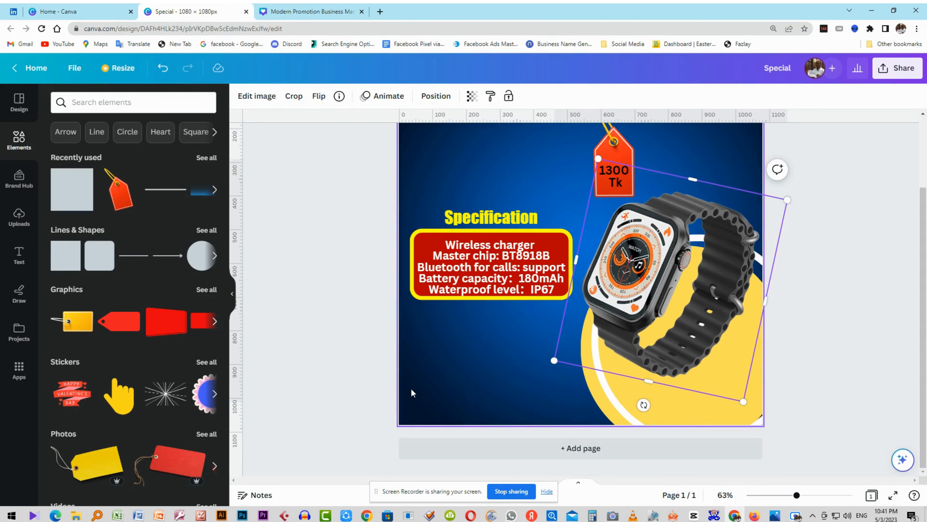
scroll(613, 308, up, 3)
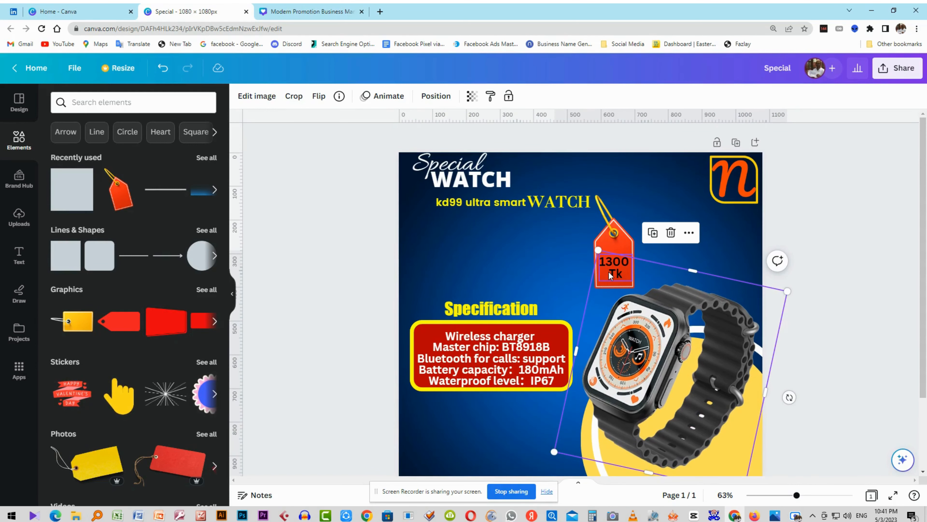
scroll(677, 318, down, 1)
scroll(677, 318, down, 1)
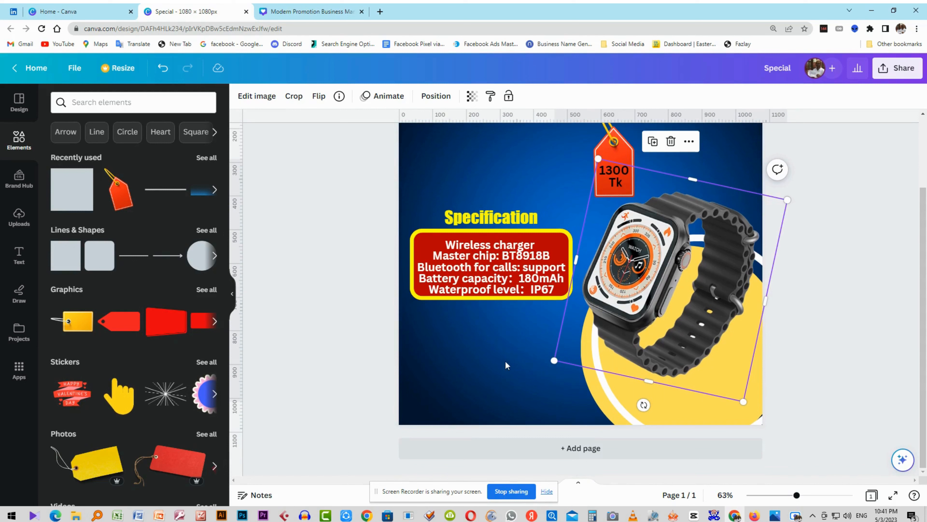
Add the uploaded yellow-strap smartwatch photo to the post and remove its background.
click(375, 347)
scroll(374, 347, up, 2)
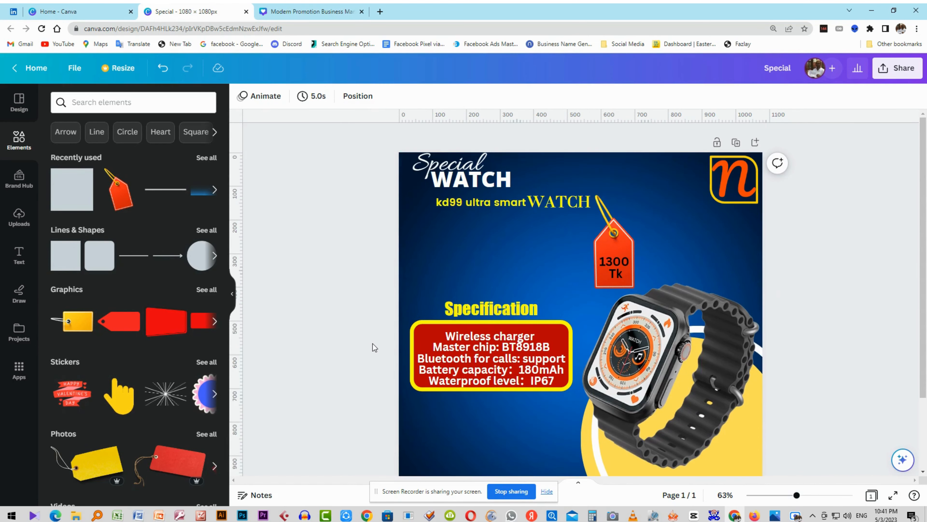
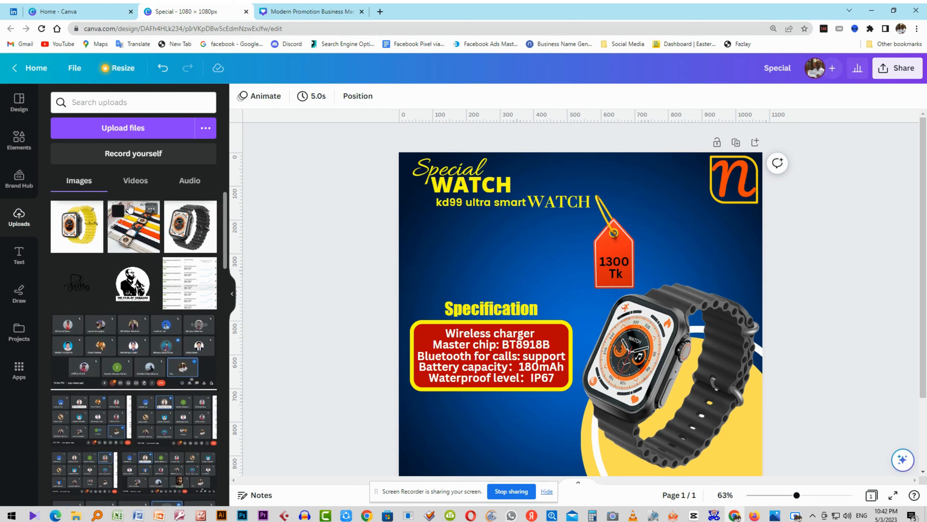
click(94, 235)
scroll(585, 293, down, 2)
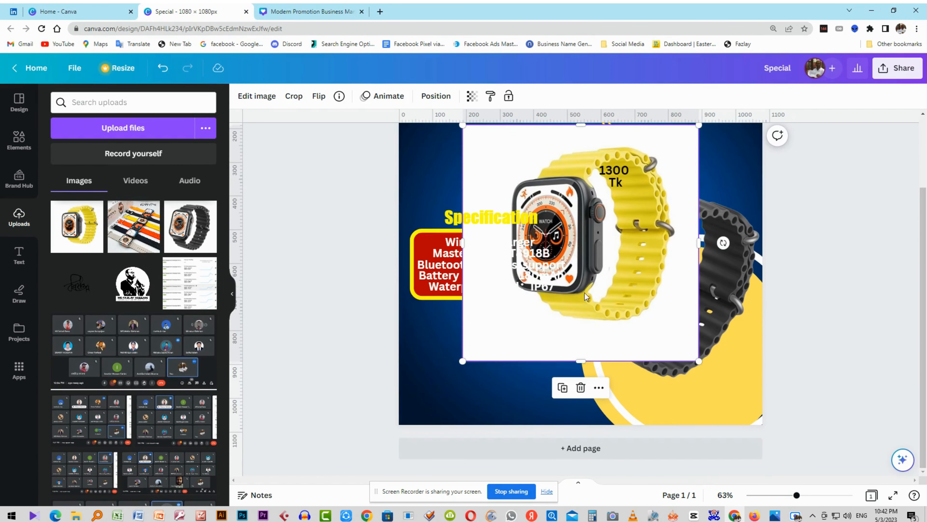
drag(547, 350, 526, 373)
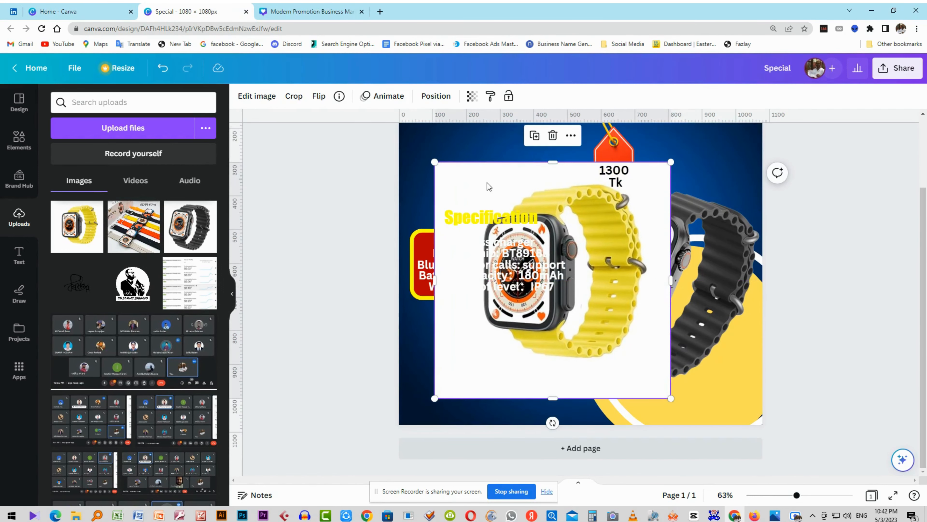
click(241, 97)
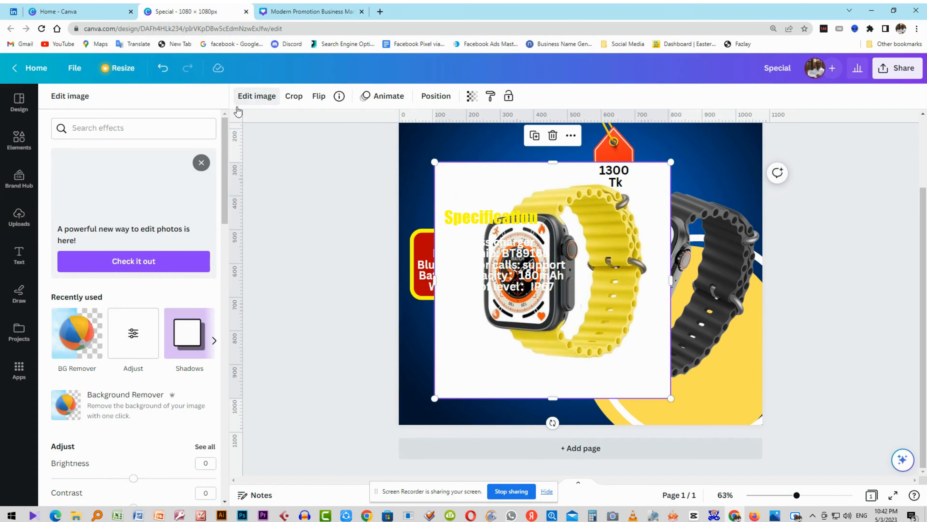
click(91, 322)
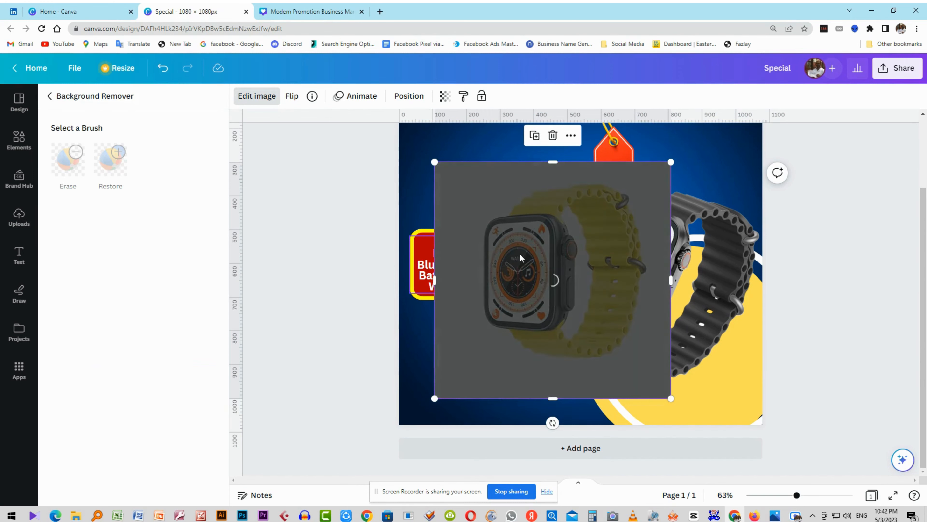
Shrink the yellow smartwatch photo to a small thumbnail and place it below the specification box.
drag(671, 398, 551, 256)
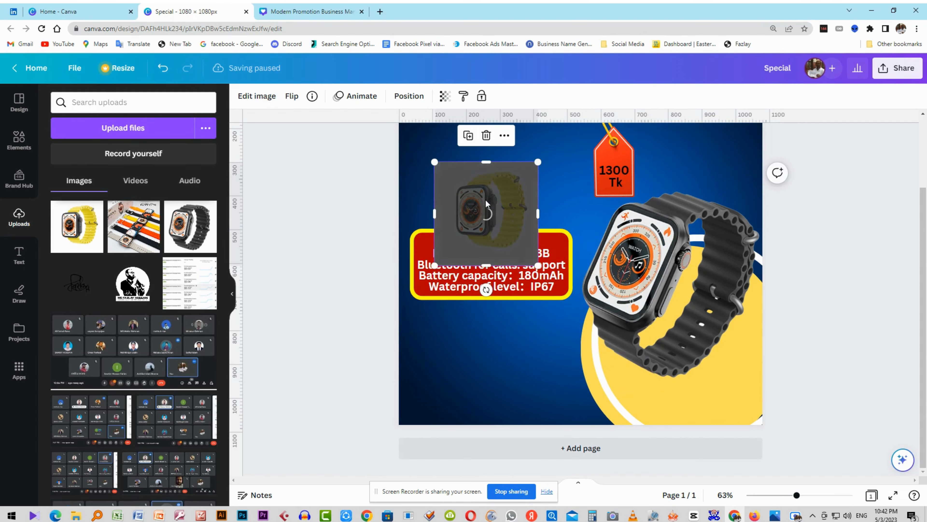
drag(486, 199, 491, 351)
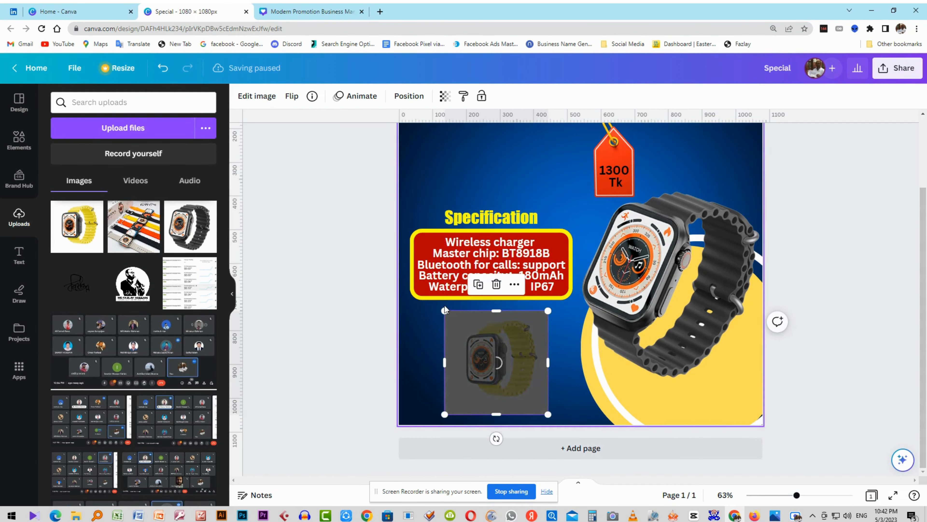
drag(444, 310, 467, 334)
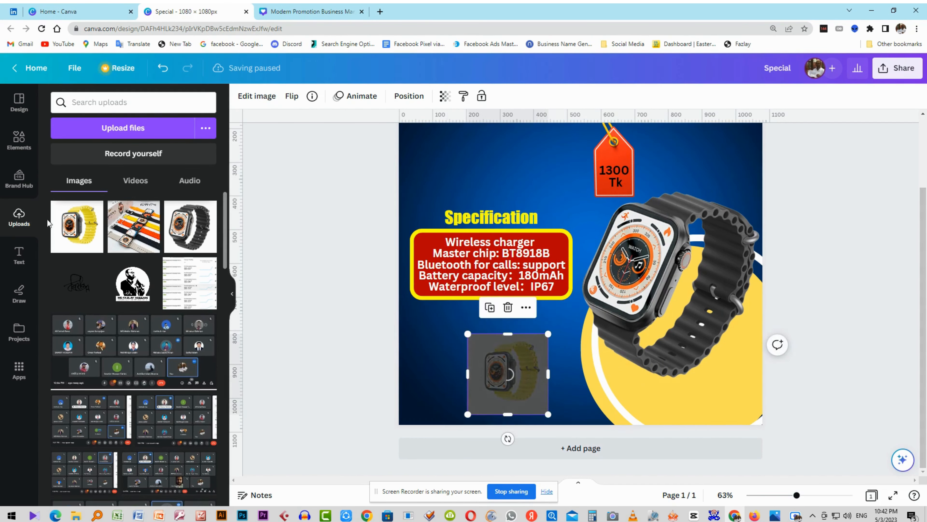
click(117, 131)
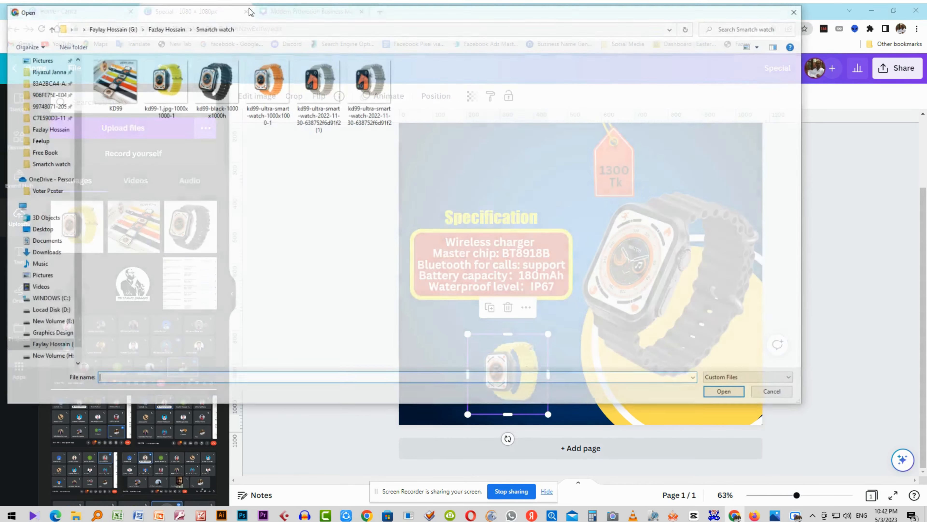
click(317, 88)
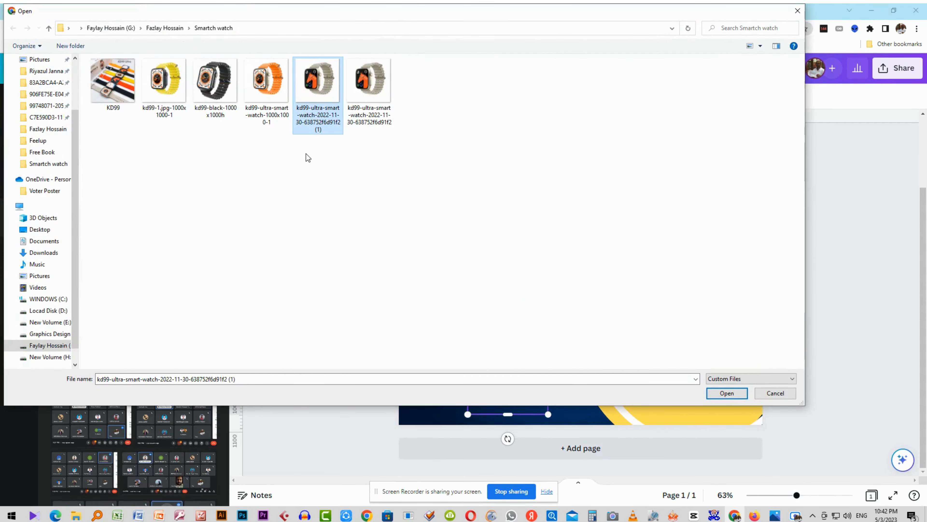
ctrl+click(279, 94)
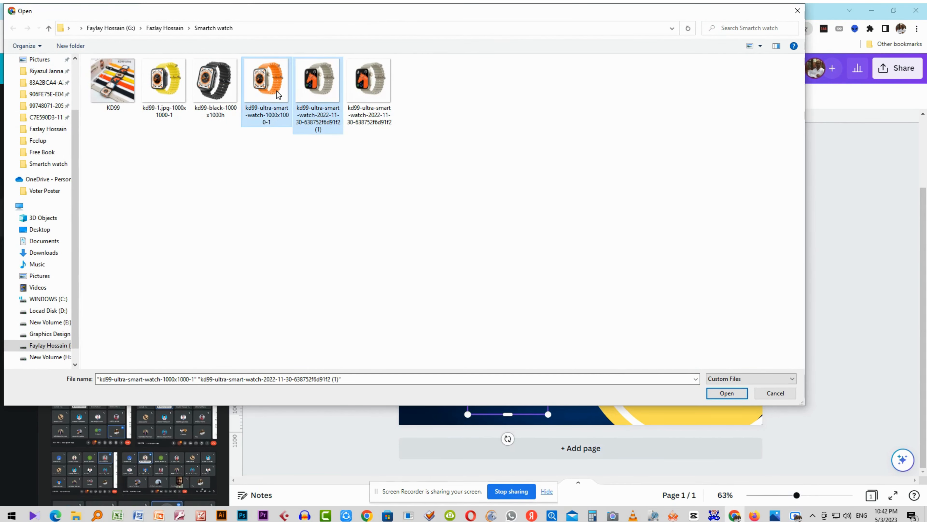
click(721, 398)
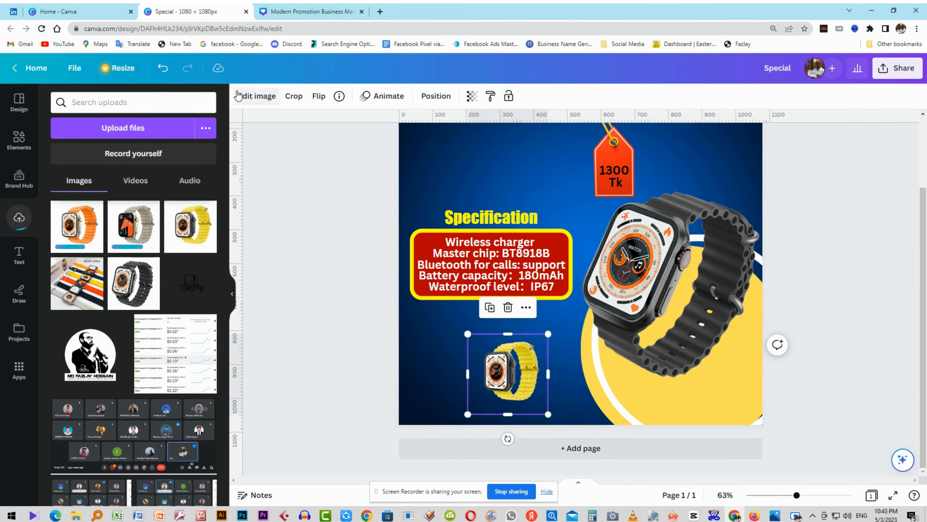
Add the uploaded grey-strap smartwatch photo, remove its background and shrink it to thumbnail size.
click(135, 219)
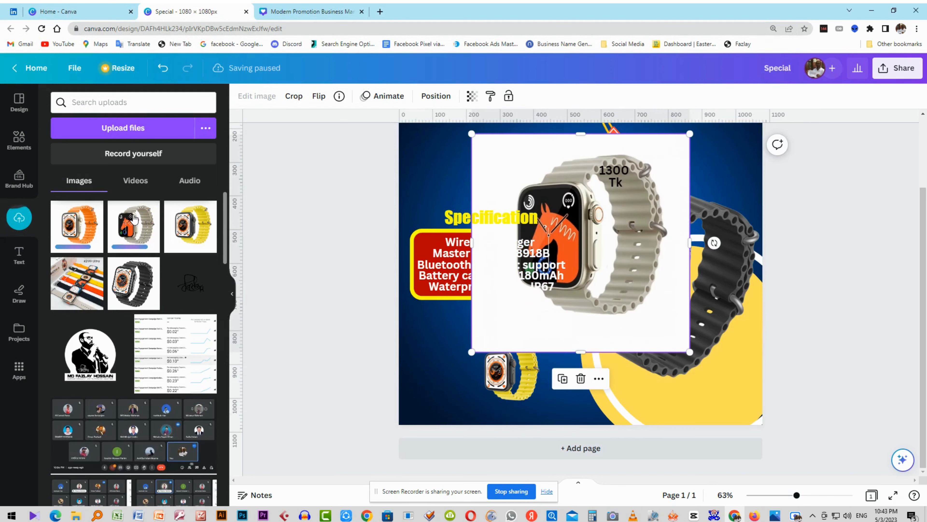
click(257, 95)
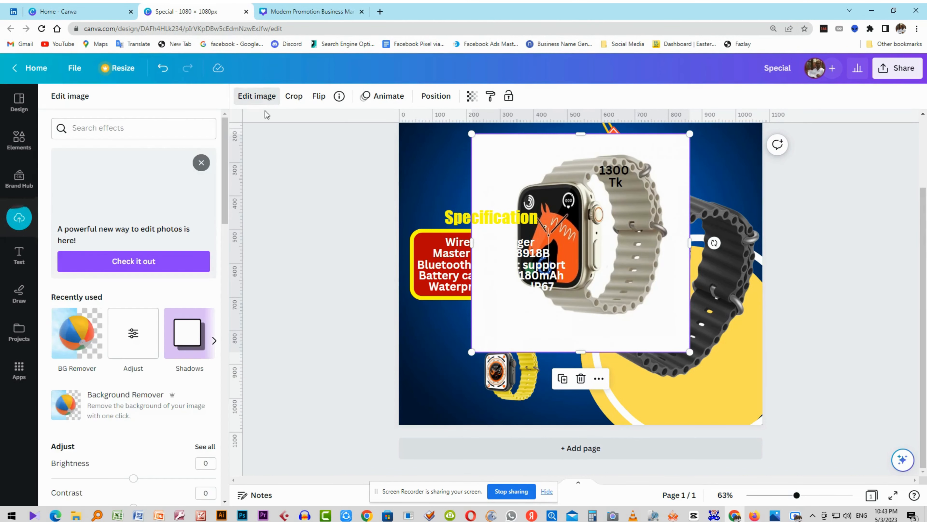
click(77, 332)
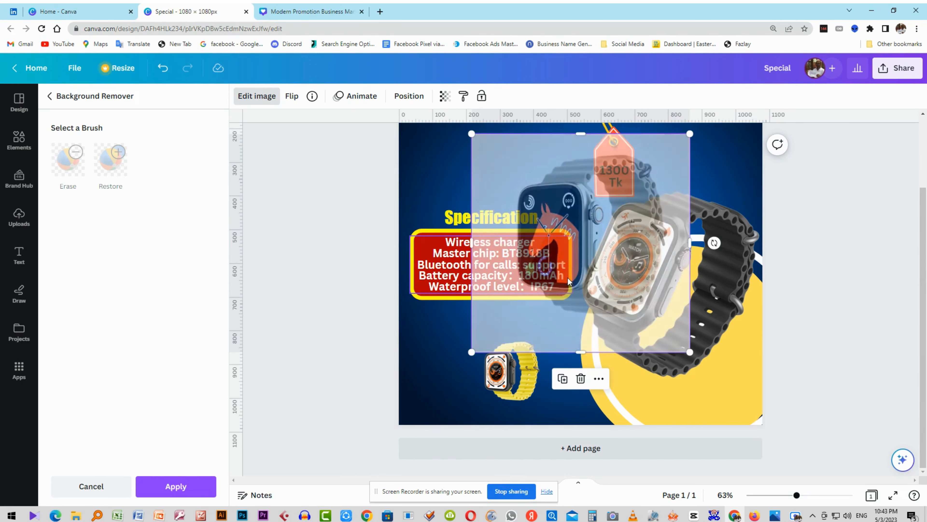
drag(688, 350, 527, 184)
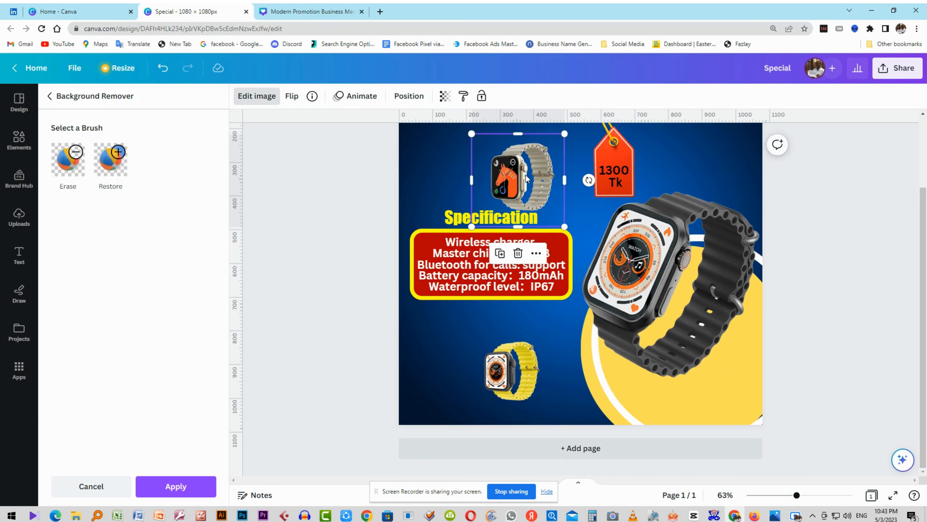
click(526, 178)
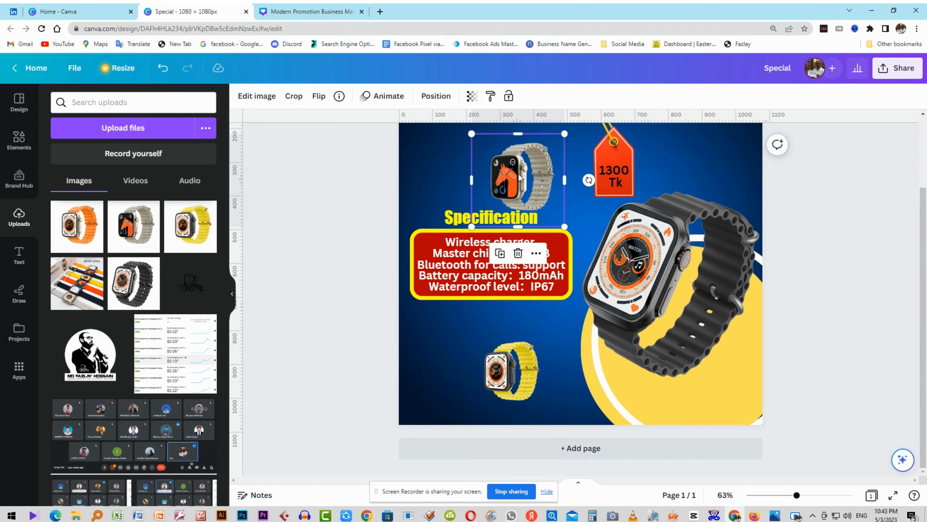
double_click(520, 177)
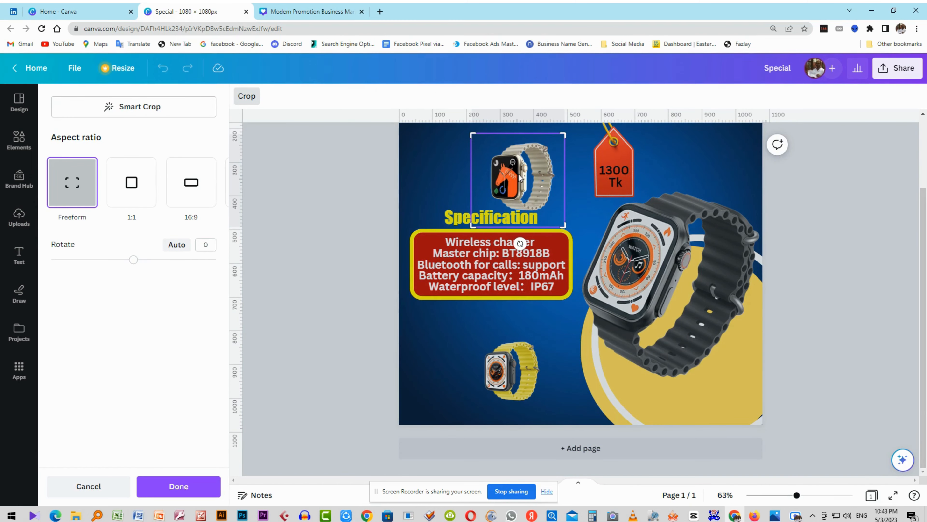
click(135, 193)
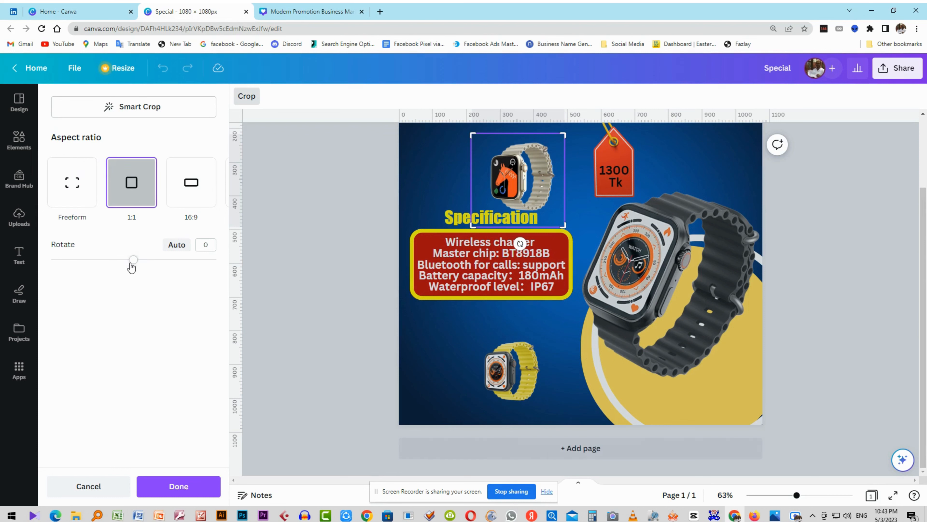
mouse_move(132, 262)
mouse_down()
mouse_move(106, 262)
mouse_move(129, 262)
mouse_move(135, 273)
mouse_up()
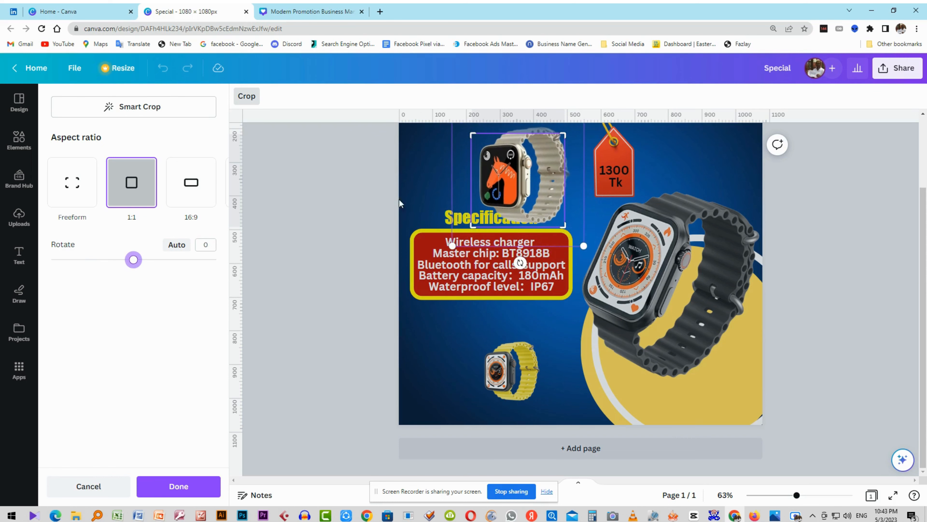
click(323, 206)
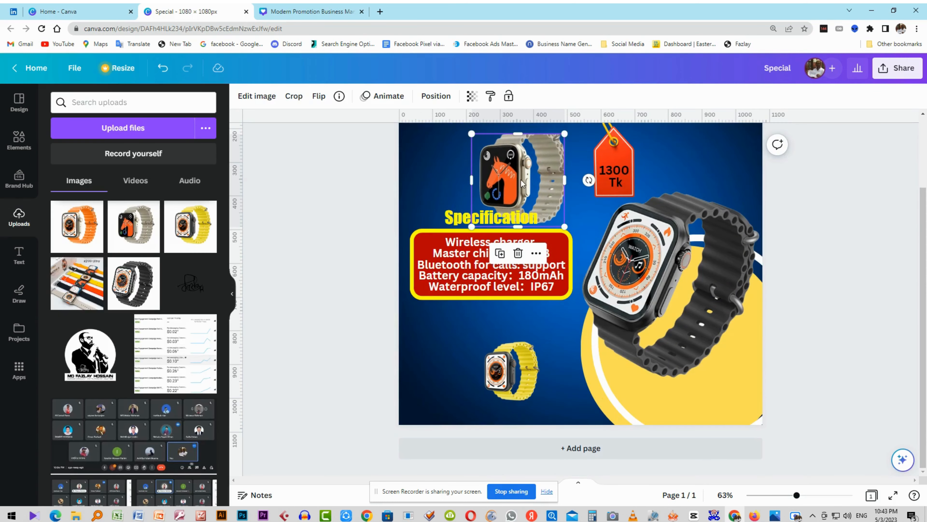
drag(520, 179, 580, 361)
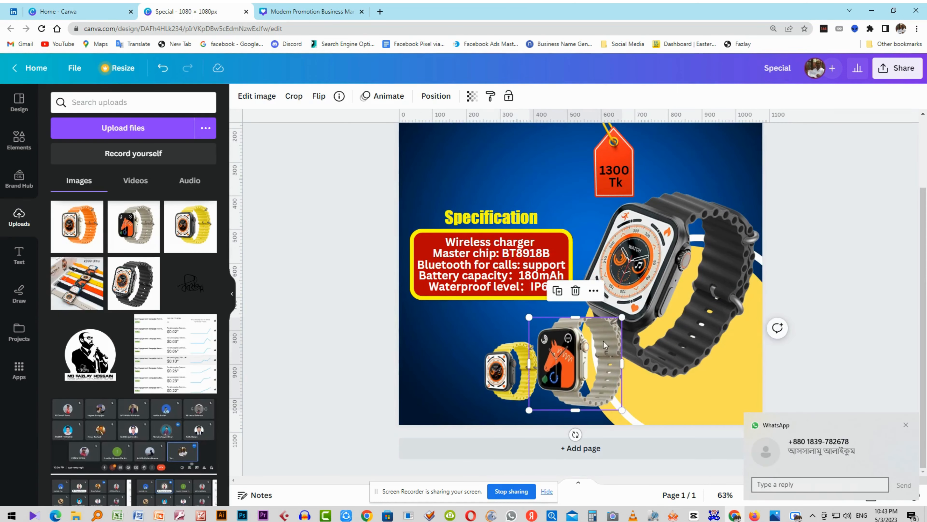
drag(624, 317, 633, 311)
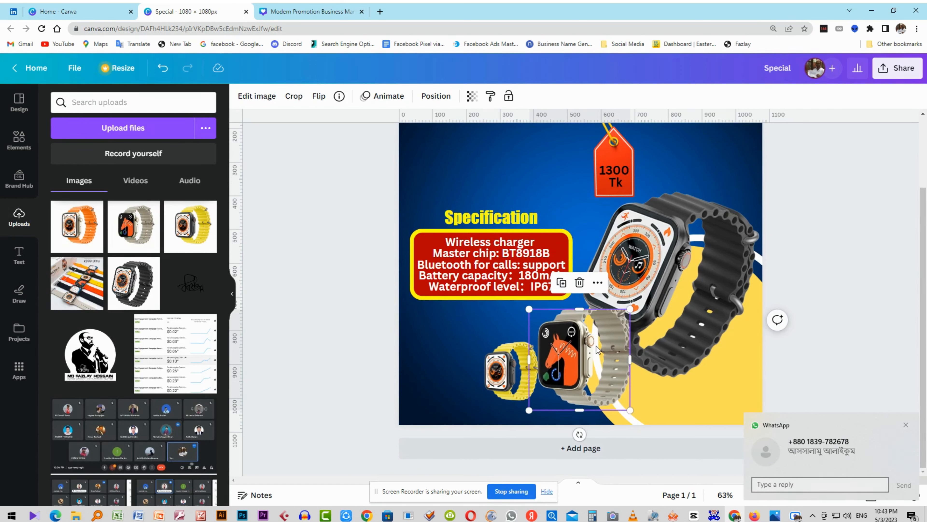
key(ctrl+z)
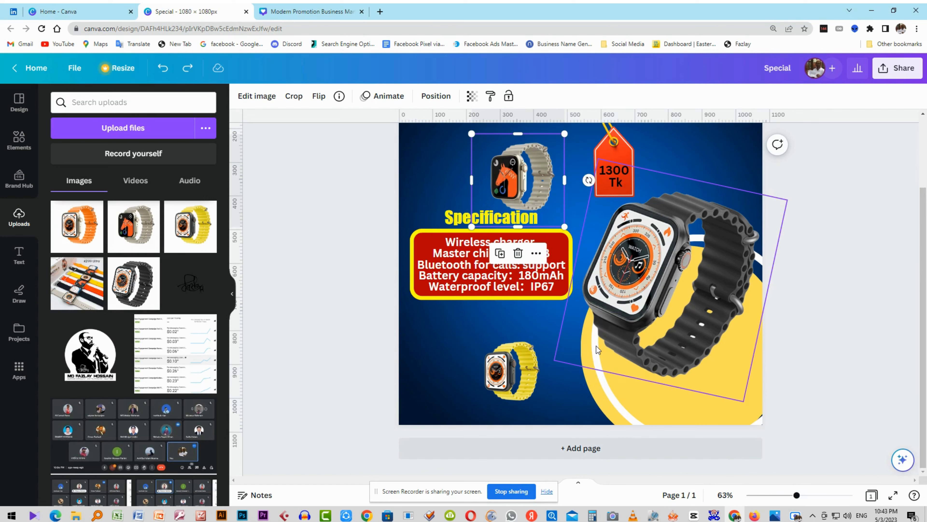
Arrange the yellow and grey smartwatch thumbnails side by side below the specification box.
drag(528, 176, 585, 370)
drag(432, 366, 570, 378)
drag(392, 382, 513, 396)
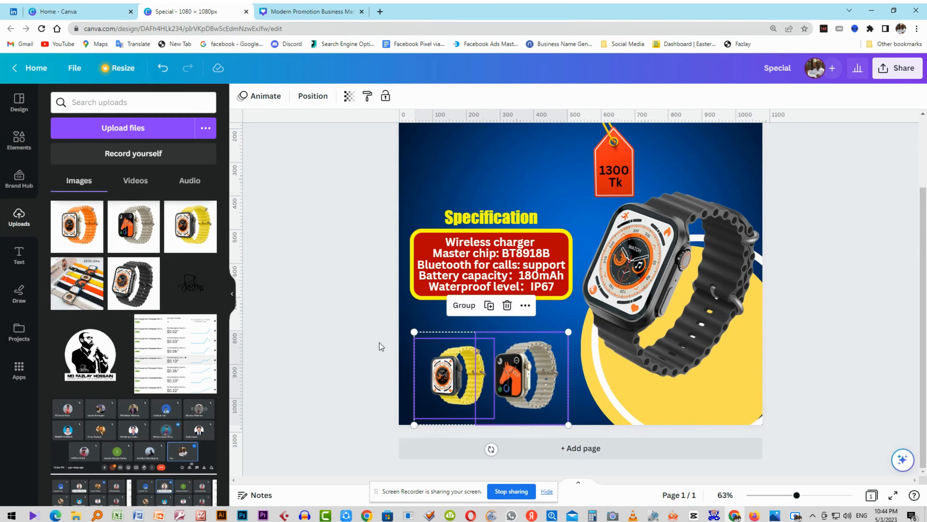
Reduce the grey smartwatch thumbnail slightly to match the yellow one's size and compare their frames.
click(488, 367)
click(534, 376)
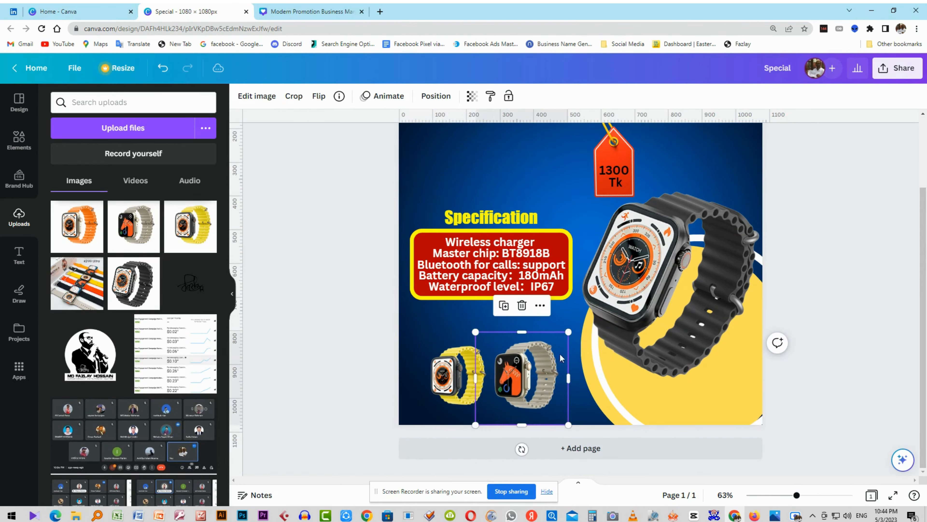
drag(568, 332, 558, 341)
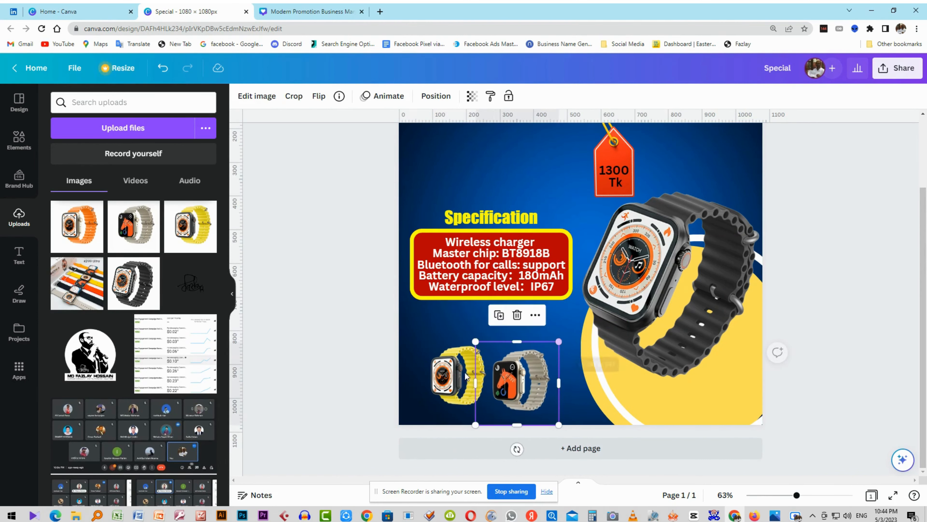
click(465, 376)
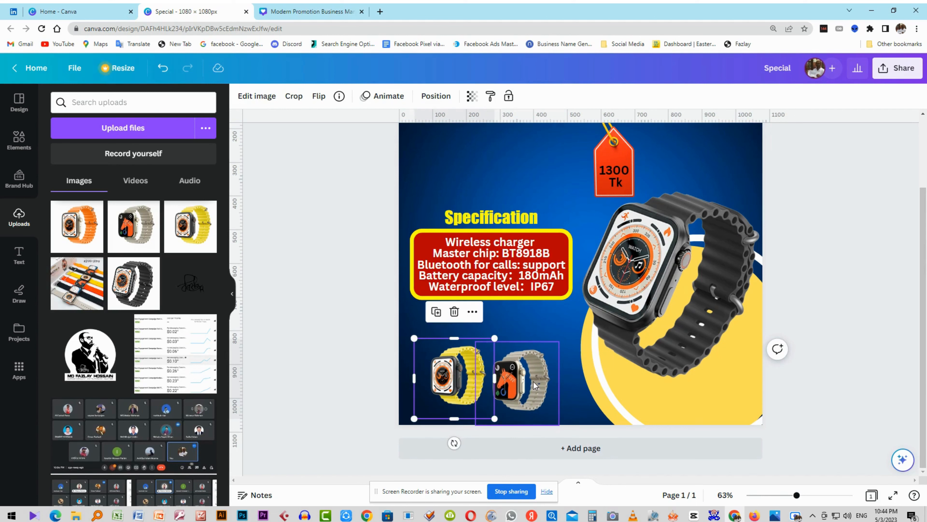
click(532, 381)
click(463, 383)
shift+click(503, 390)
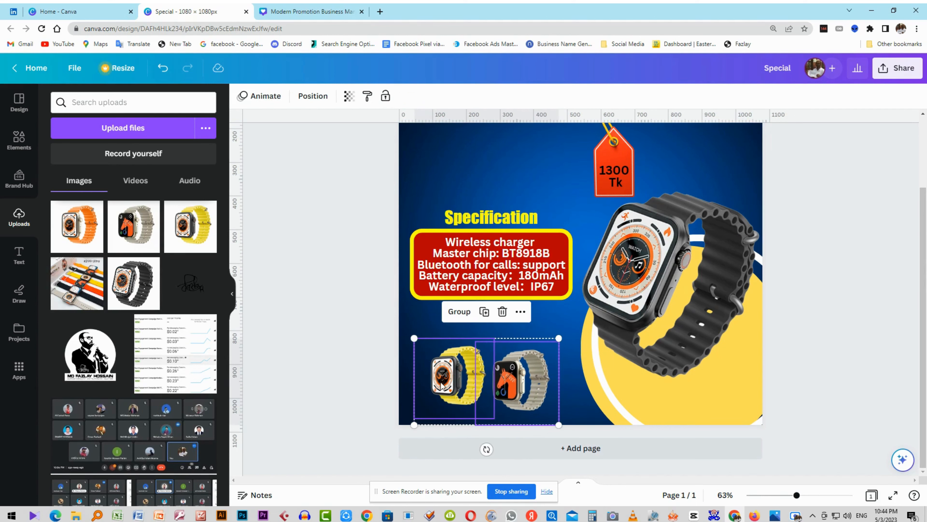
Nudge the grey smartwatch thumbnail up so it lines up with the yellow one.
click(353, 371)
click(508, 383)
drag(508, 382, 510, 376)
click(331, 369)
click(440, 384)
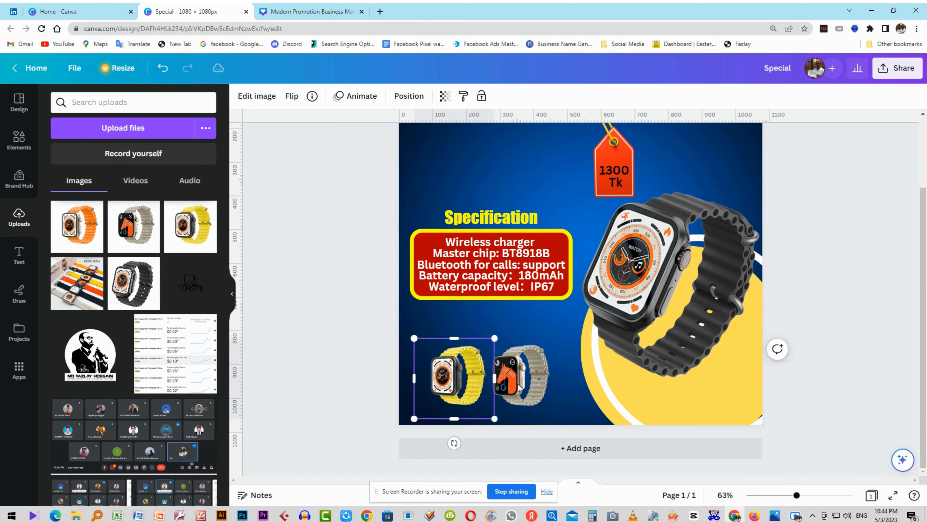
shift+click(522, 387)
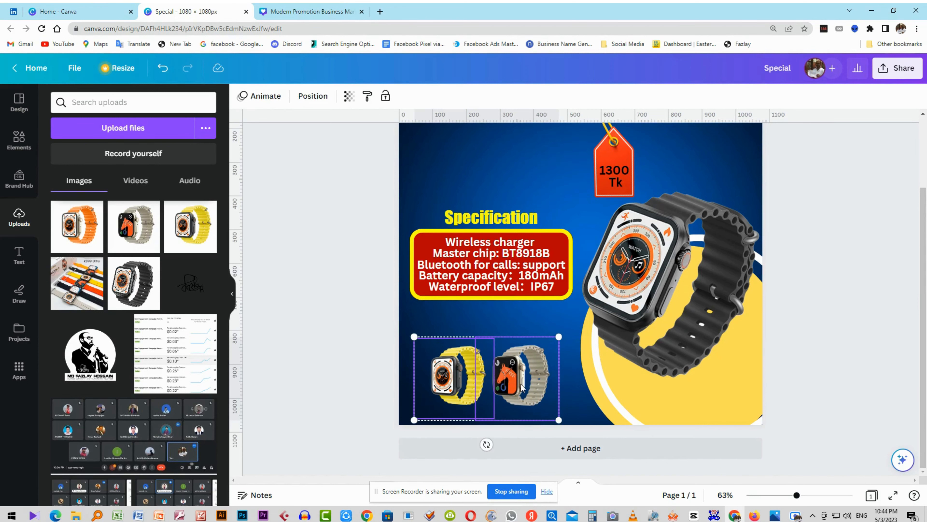
Scale the yellow and grey smartwatch thumbnails down together, keeping them side by side below the specification box.
click(369, 389)
click(491, 381)
shift+click(532, 393)
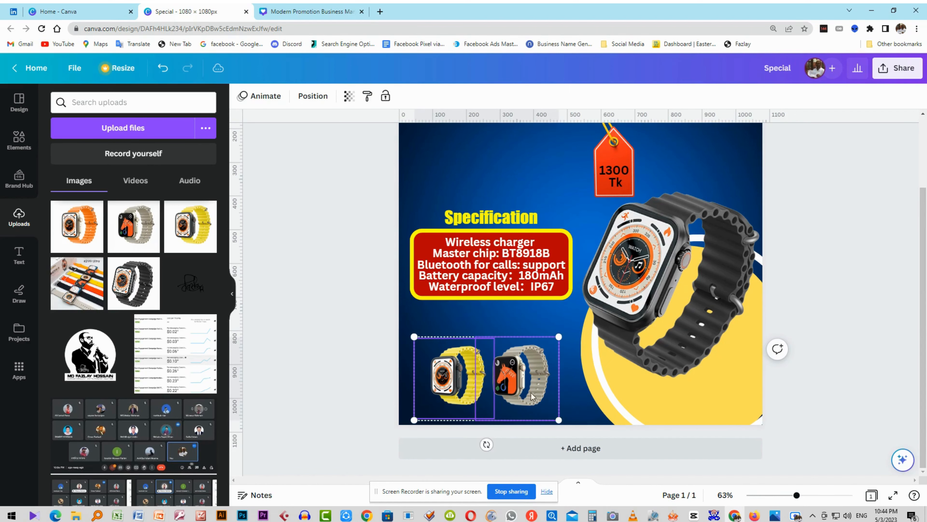
drag(559, 419, 530, 403)
click(364, 378)
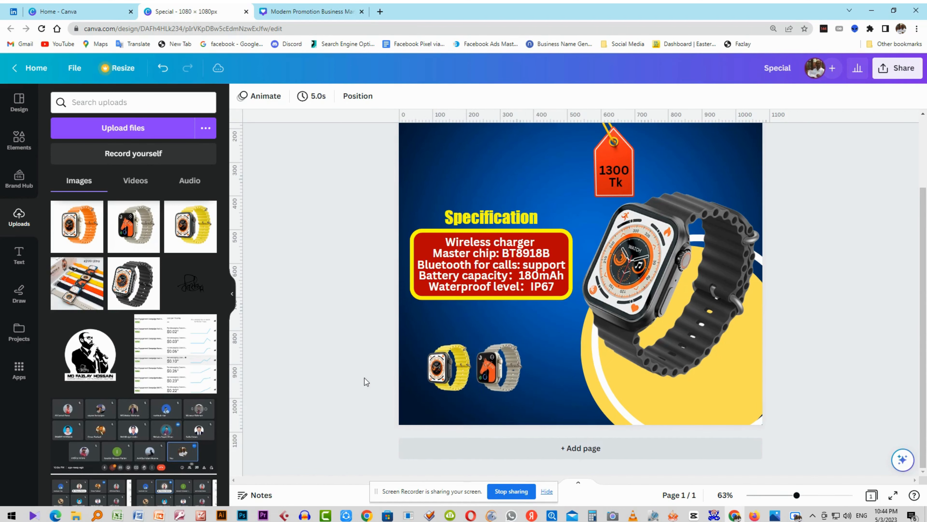
click(498, 387)
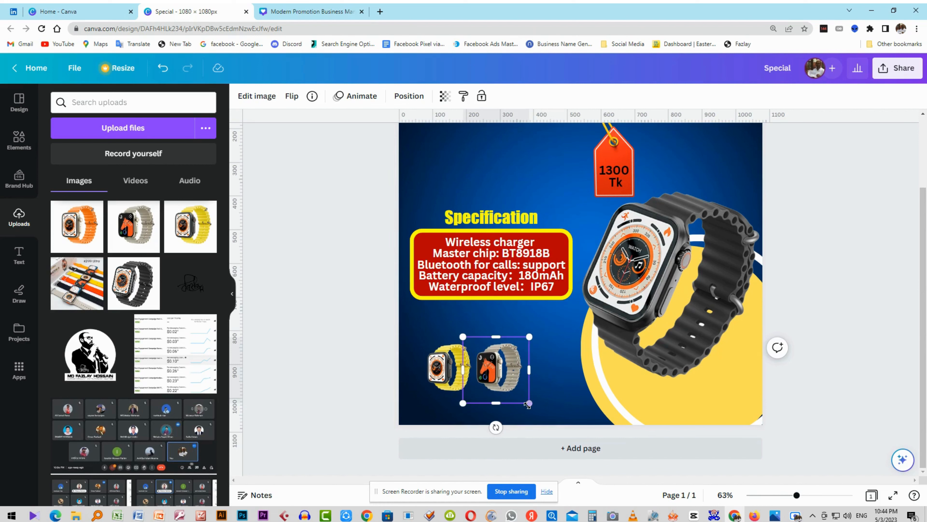
Adjust the grey smartwatch thumbnail's size to match the yellow one and line it up beside it.
drag(527, 403, 533, 404)
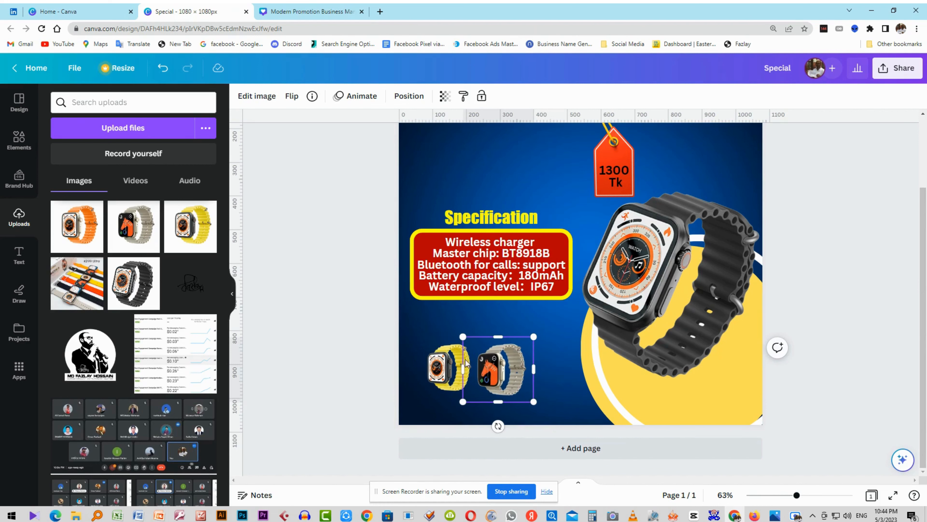
drag(463, 337, 454, 332)
click(360, 365)
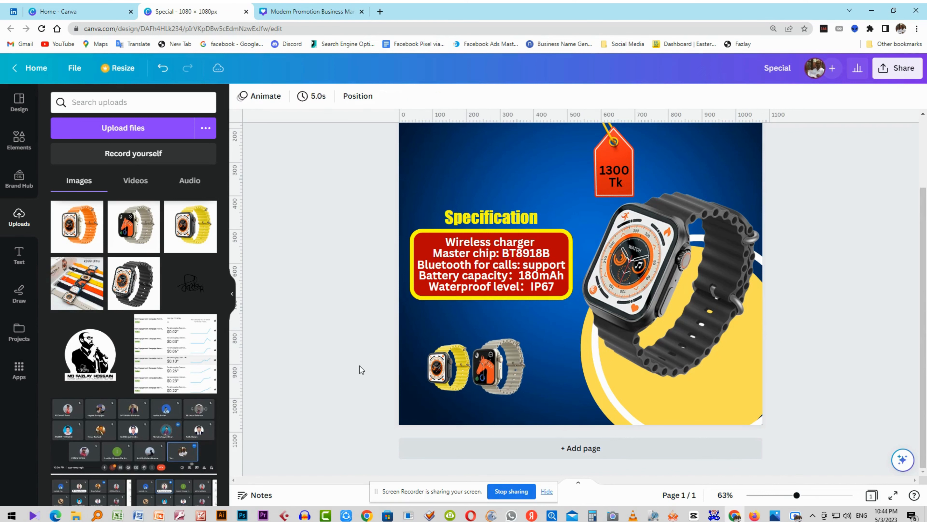
click(446, 369)
click(511, 379)
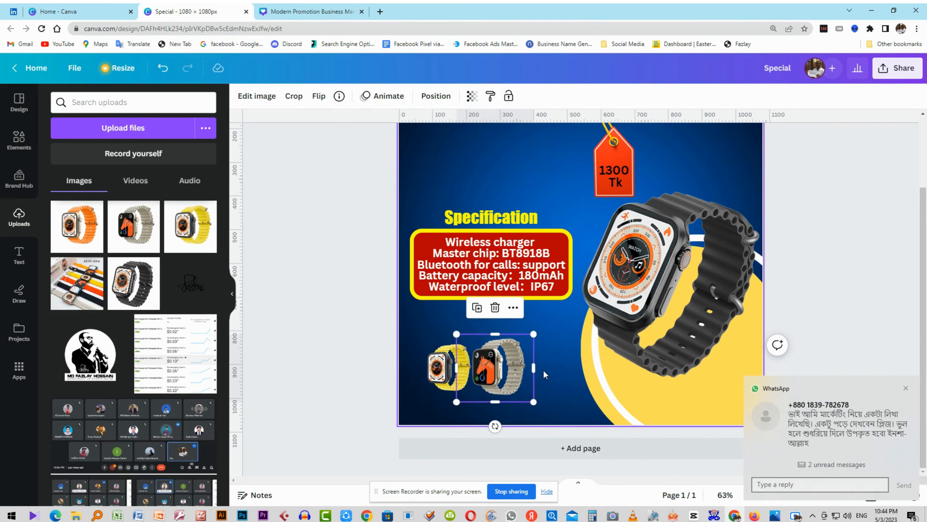
drag(528, 337, 529, 337)
key(ctrl+z)
drag(528, 401, 522, 395)
drag(492, 367, 499, 369)
click(342, 356)
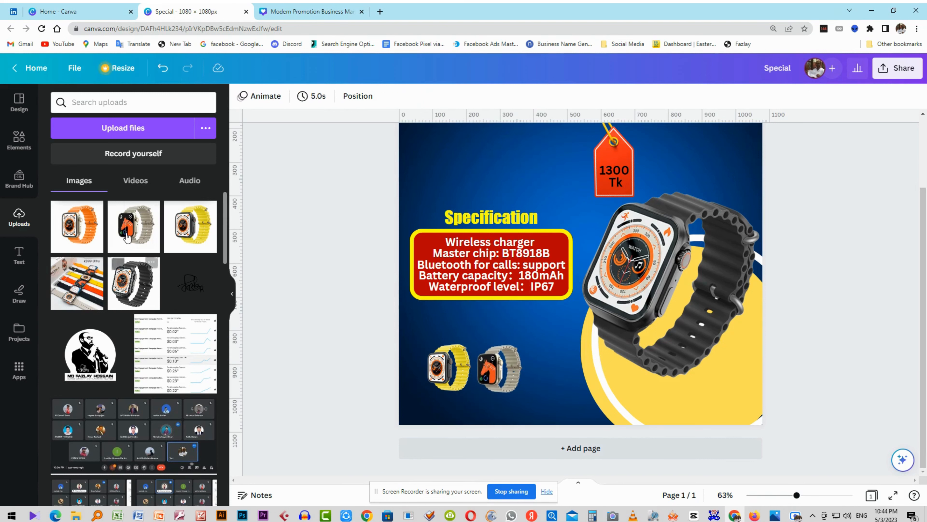
Add the uploaded orange smartwatch photo to the page and remove its background.
click(77, 225)
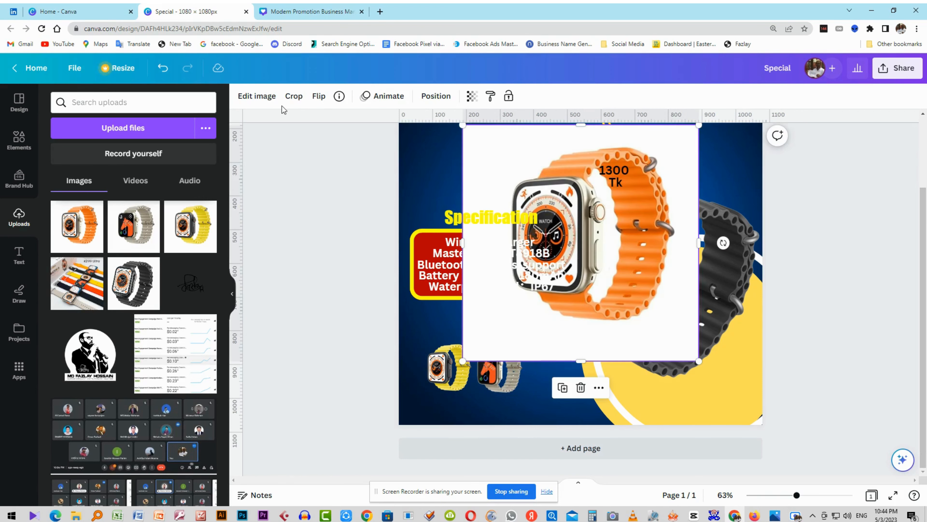
click(255, 98)
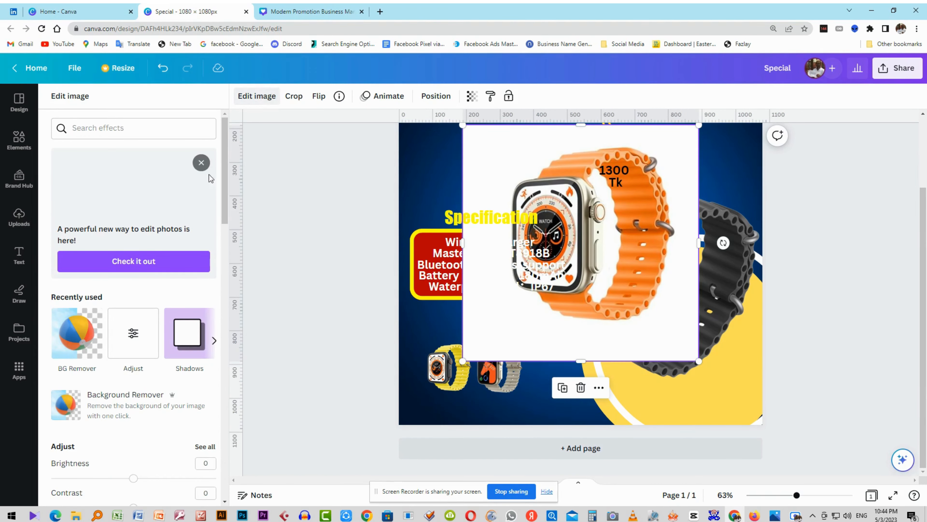
click(80, 340)
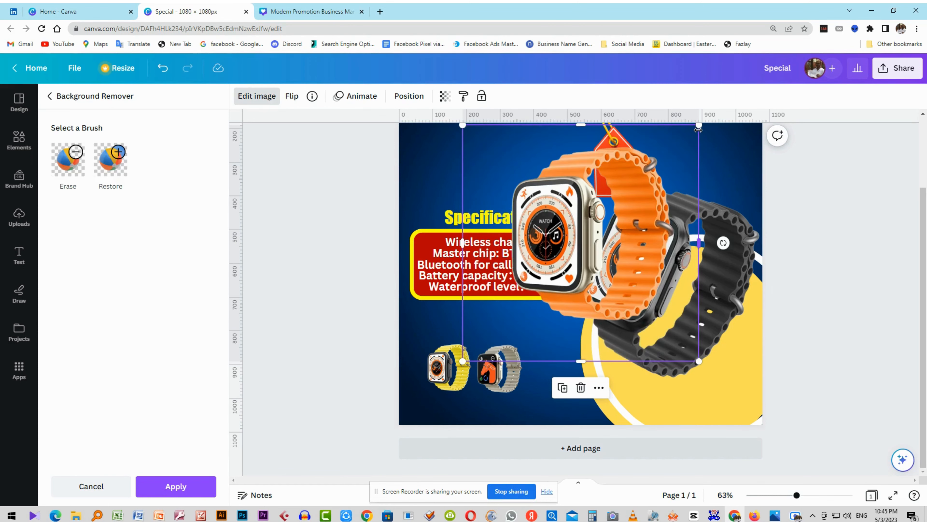
Scale the orange smartwatch down to thumbnail size and place it in the row beside the grey one.
drag(699, 127, 579, 310)
drag(516, 324, 562, 376)
drag(592, 329, 582, 341)
drag(563, 383, 566, 371)
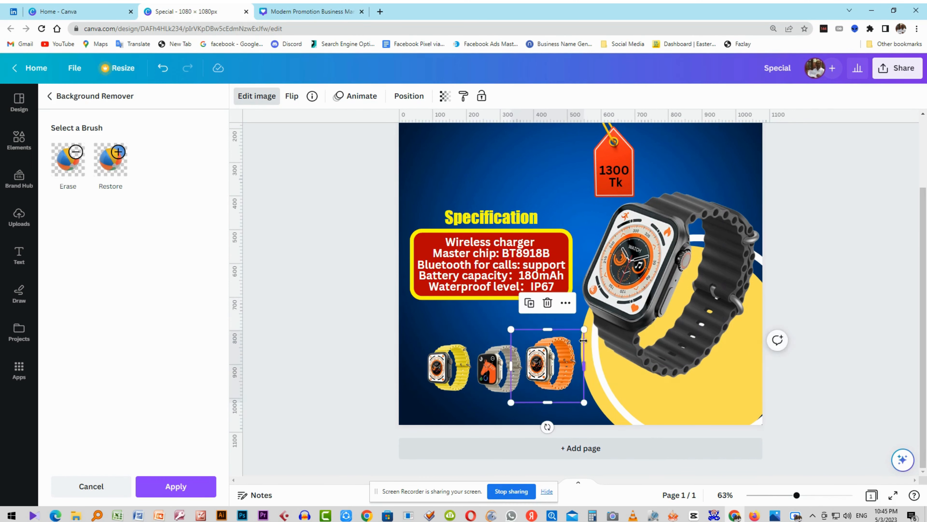
drag(582, 332, 578, 335)
drag(559, 369, 558, 367)
Move the yellow, grey and orange smartwatch thumbnails together down to the page's lower edge and further right, leaving space beside the yellow one.
click(470, 374)
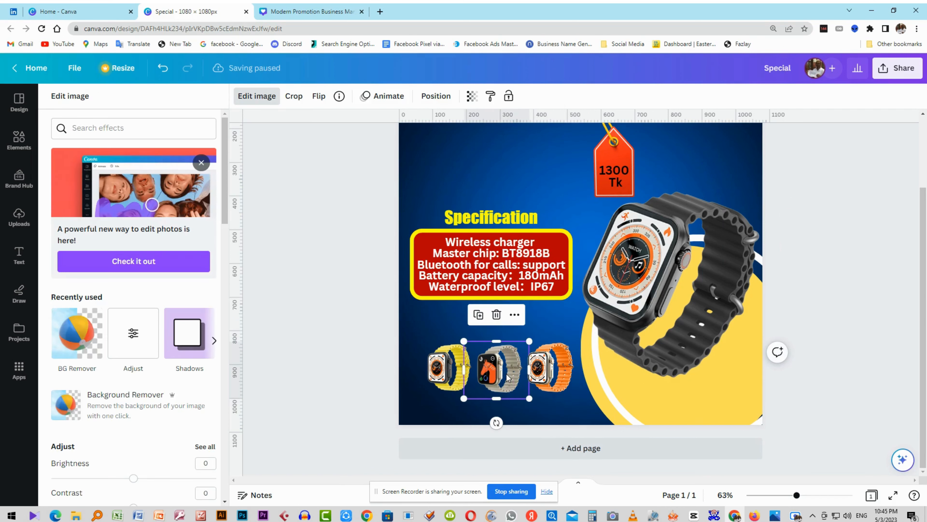
shift+click(450, 373)
shift+click(556, 377)
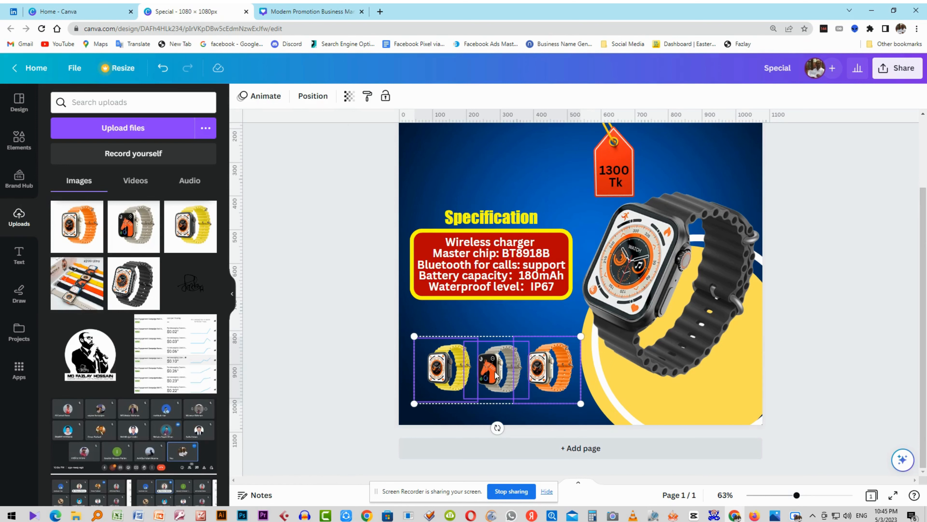
drag(291, 348, 537, 380)
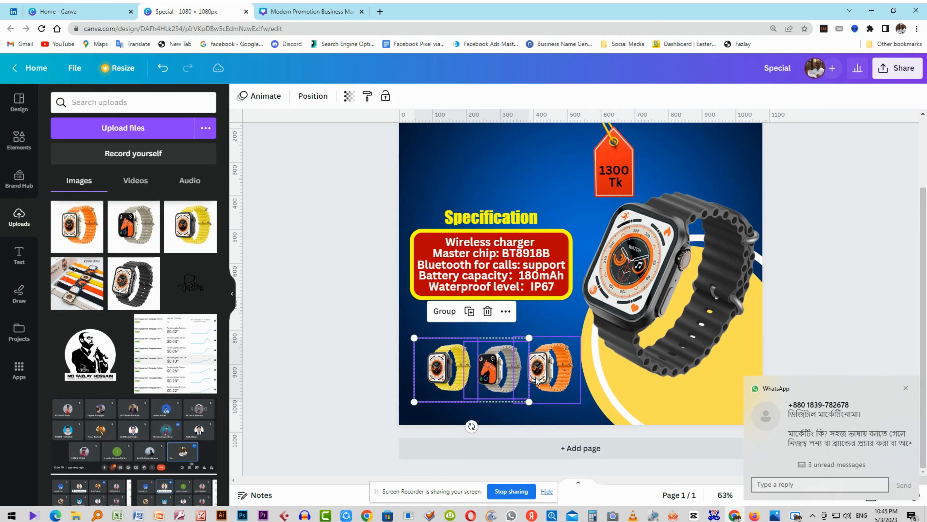
drag(343, 341, 528, 386)
click(342, 380)
click(544, 394)
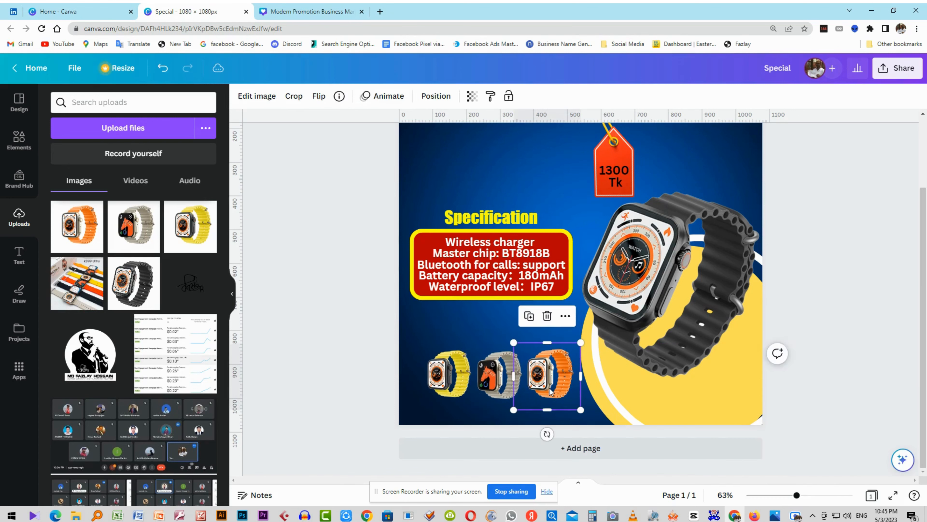
drag(389, 365, 534, 396)
drag(561, 388, 561, 402)
click(351, 388)
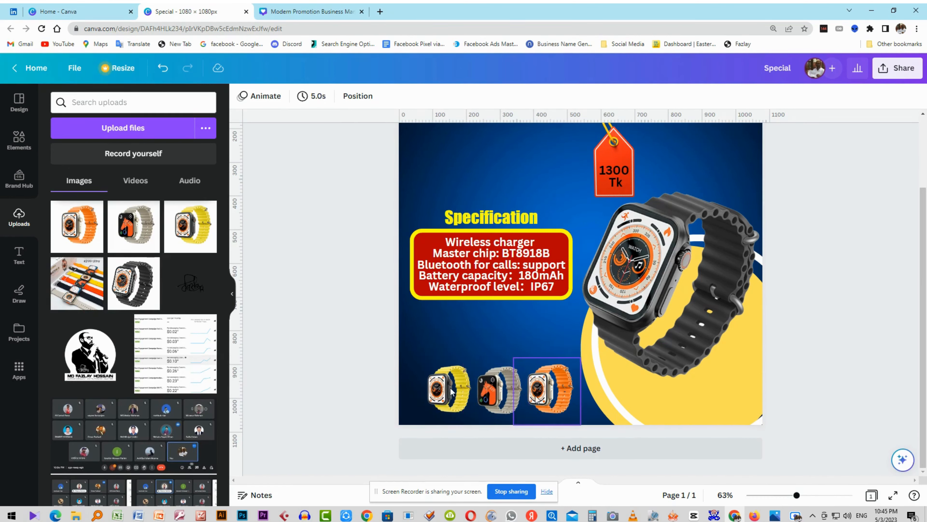
drag(367, 380, 588, 405)
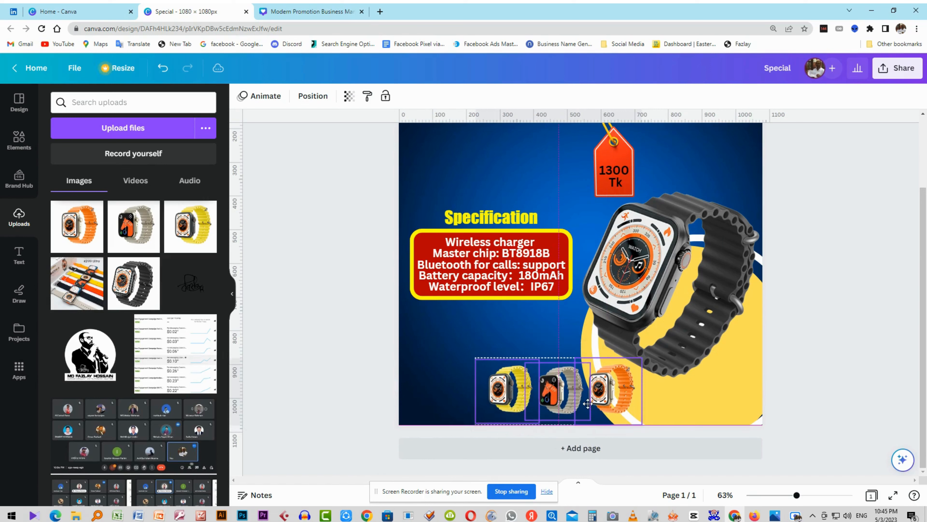
Add the uploaded KD99 Ultra watch collection photo and scale it down into the row, left of the yellow thumbnail.
click(81, 285)
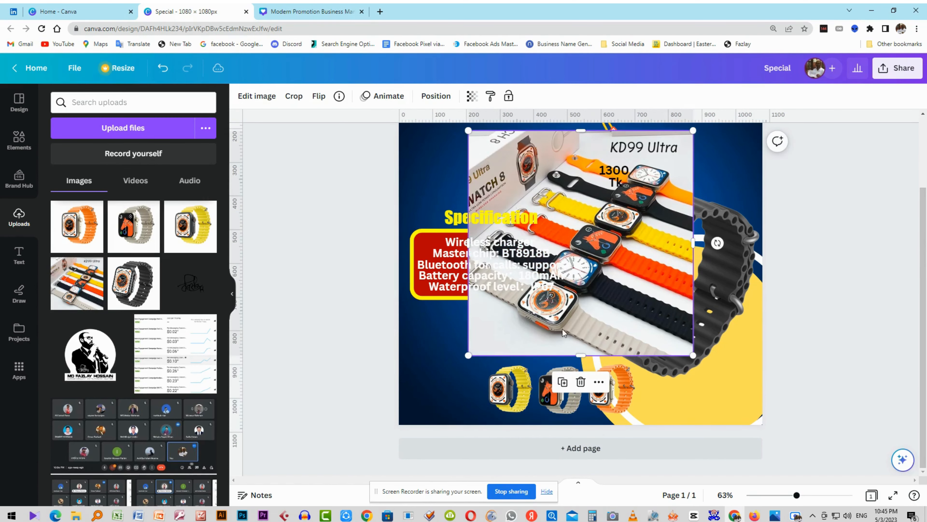
drag(641, 281, 579, 314)
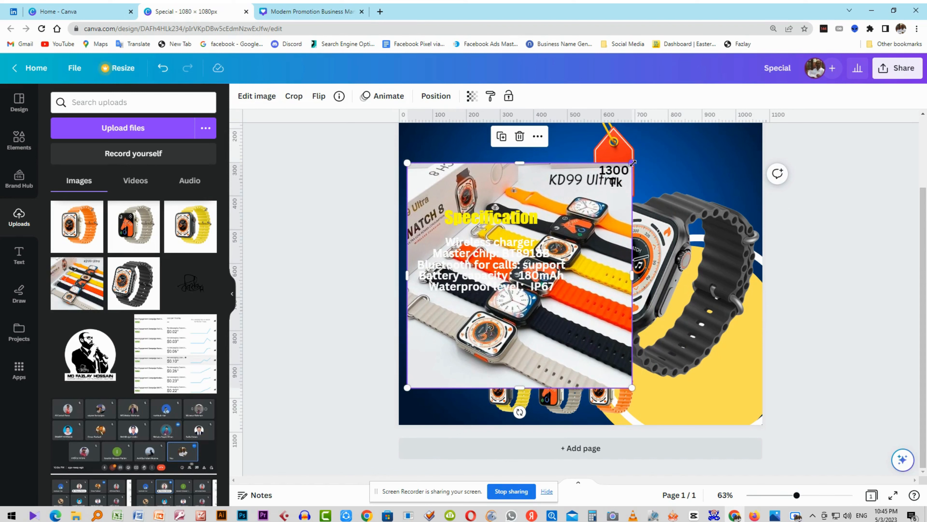
drag(625, 166, 449, 385)
click(375, 366)
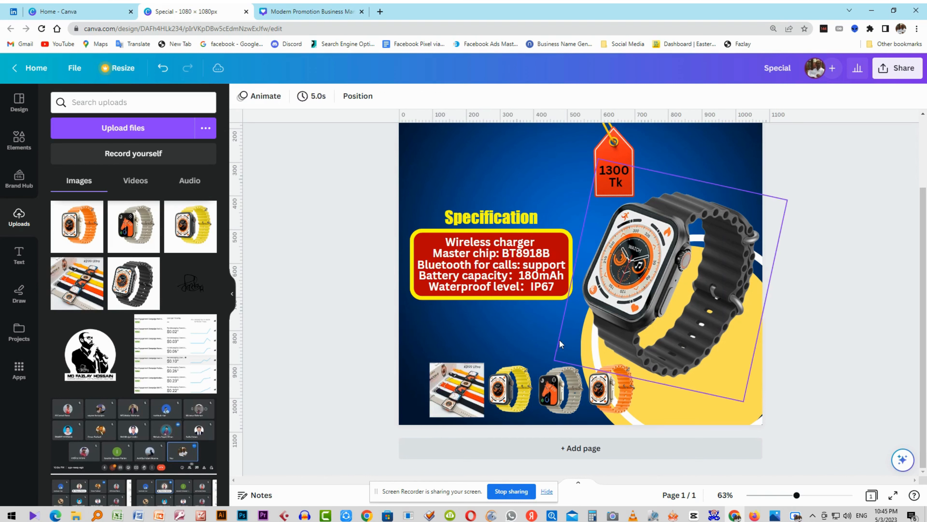
Preview the whole post in full screen and return to the editor.
click(560, 342)
click(542, 338)
scroll(393, 274, up, 3)
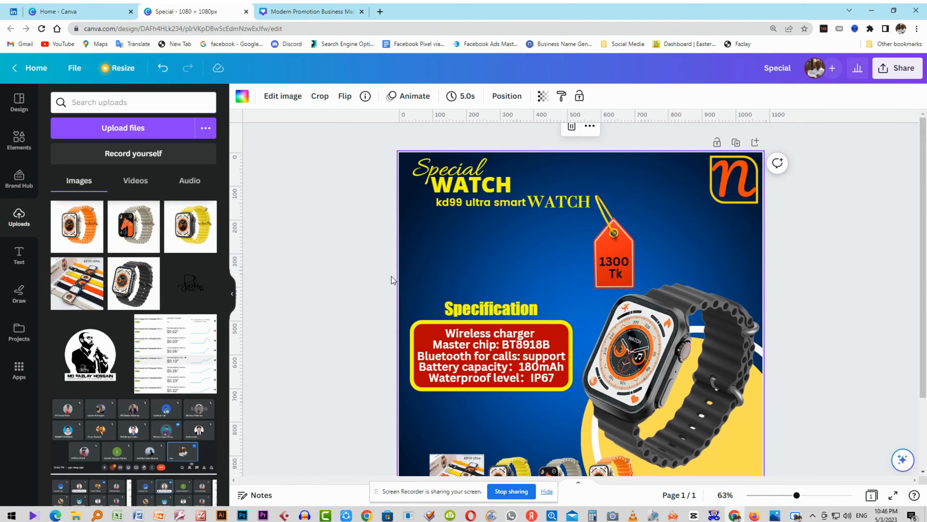
scroll(576, 299, down, 2)
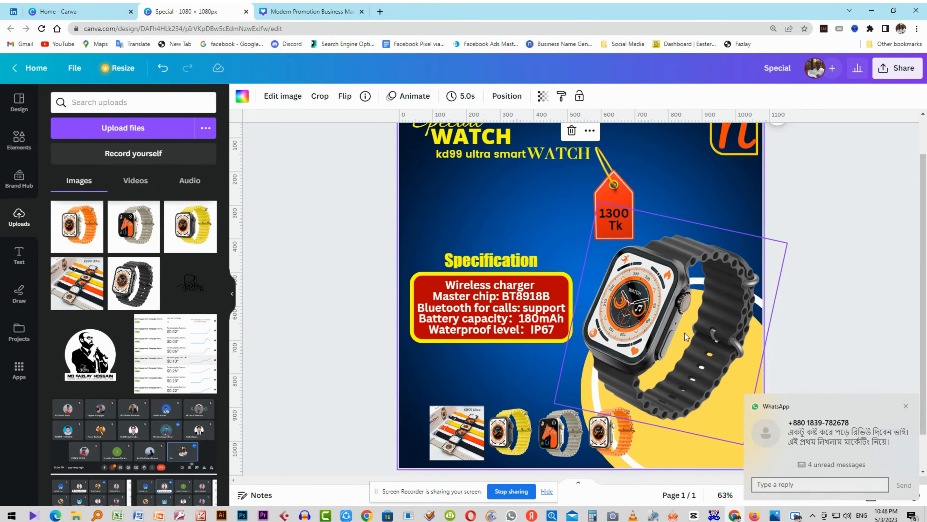
click(906, 405)
scroll(742, 398, up, 2)
click(893, 497)
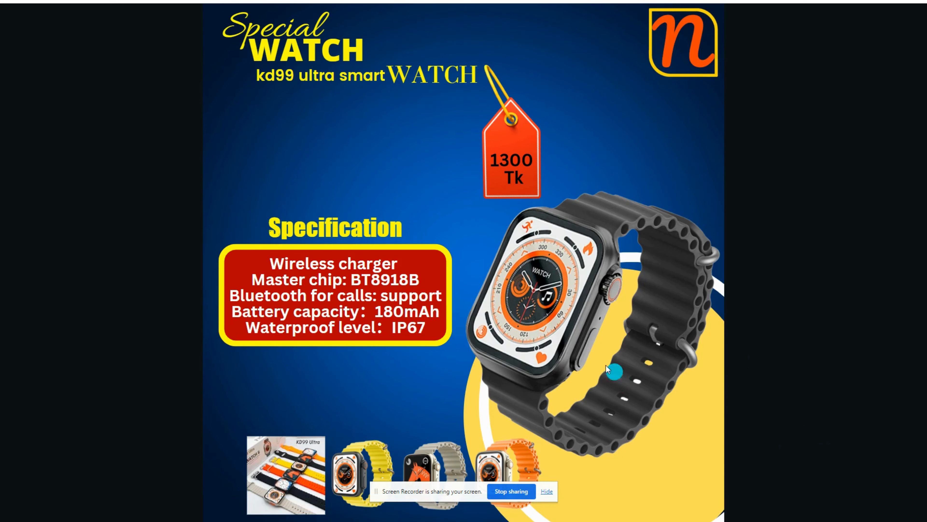
click(547, 491)
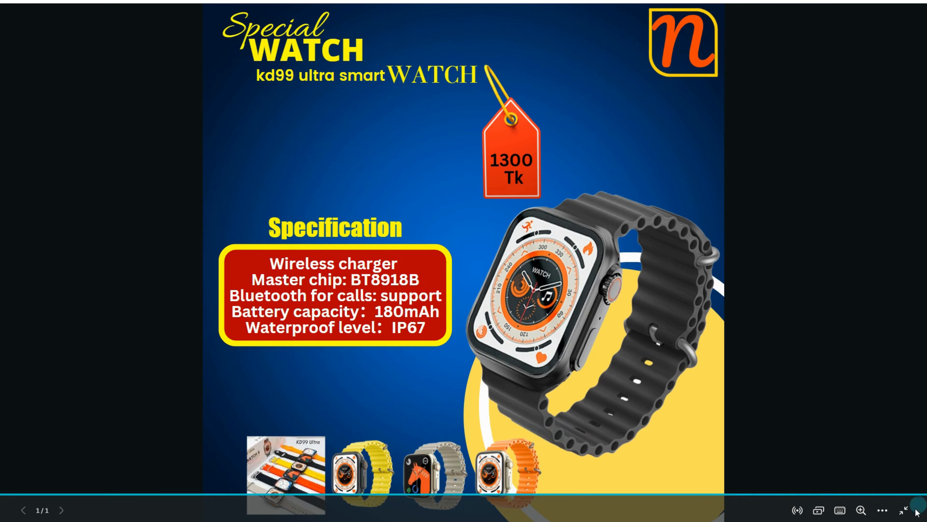
click(904, 510)
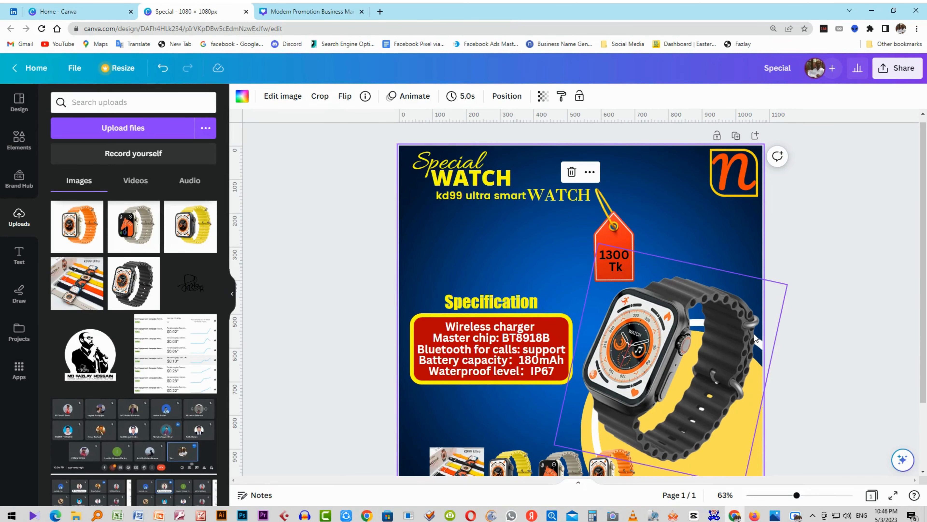
Move the Special WATCH heading and its kd99 ultra smart WATCH subtitle together slightly down and right, away from the page edges.
click(374, 182)
drag(422, 171, 511, 201)
shift+click(548, 198)
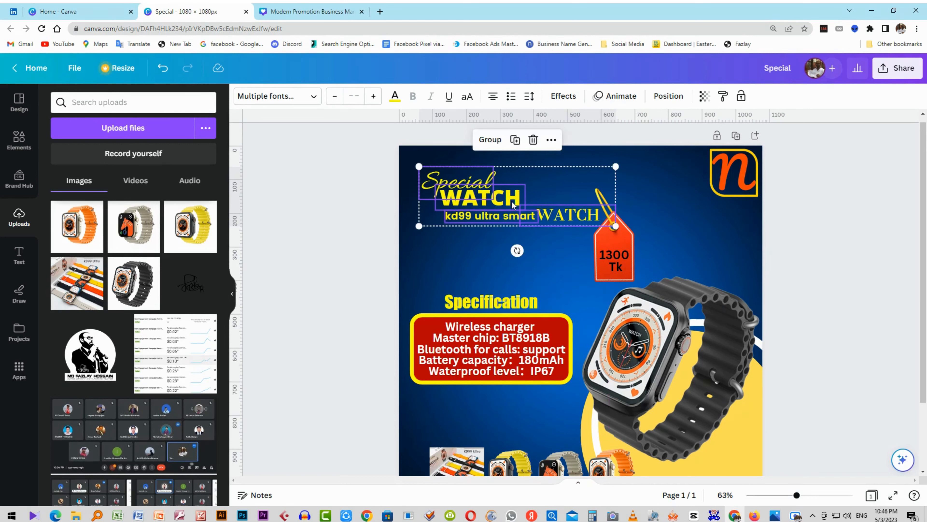
Enlarge the red price tag and its 1300 Tk text and reposition them together between the subtitle and the black watch.
click(590, 265)
click(604, 266)
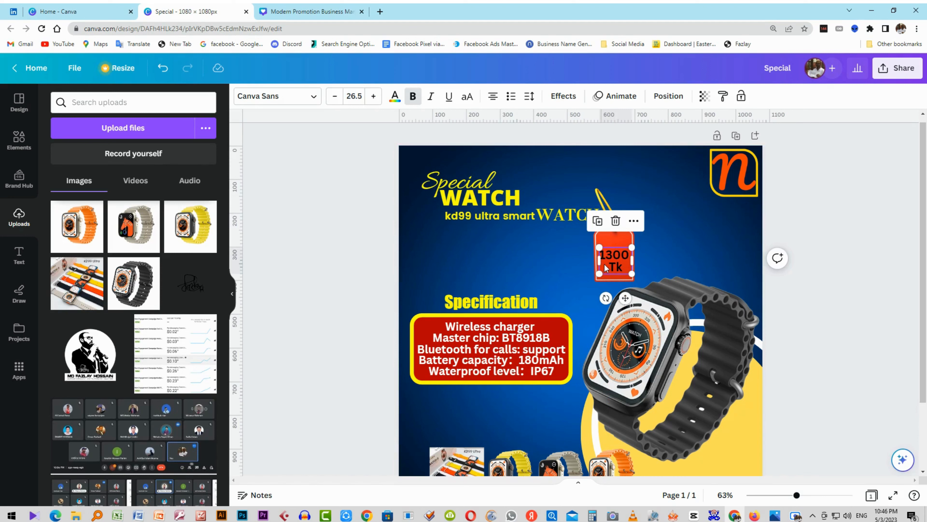
drag(604, 263, 607, 264)
click(610, 240)
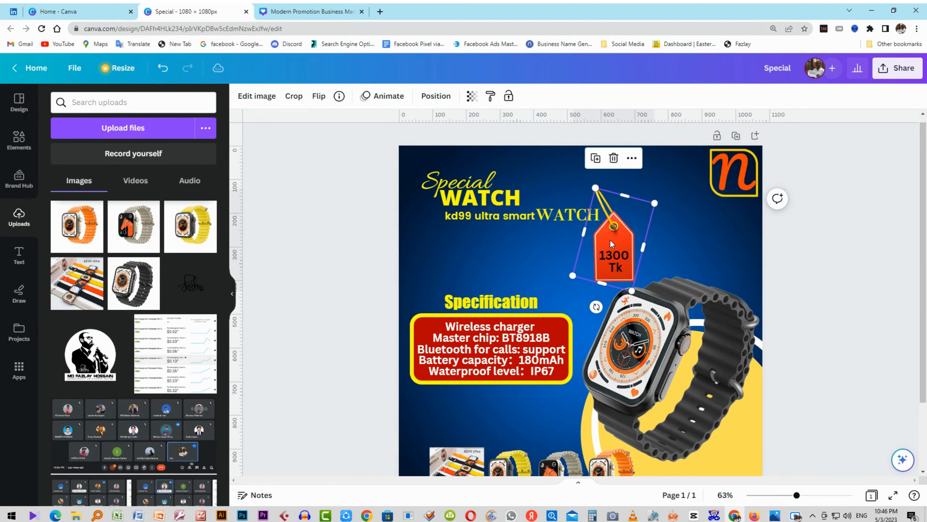
drag(596, 186, 556, 176)
drag(614, 259, 626, 231)
click(630, 236)
shift+click(612, 244)
click(823, 255)
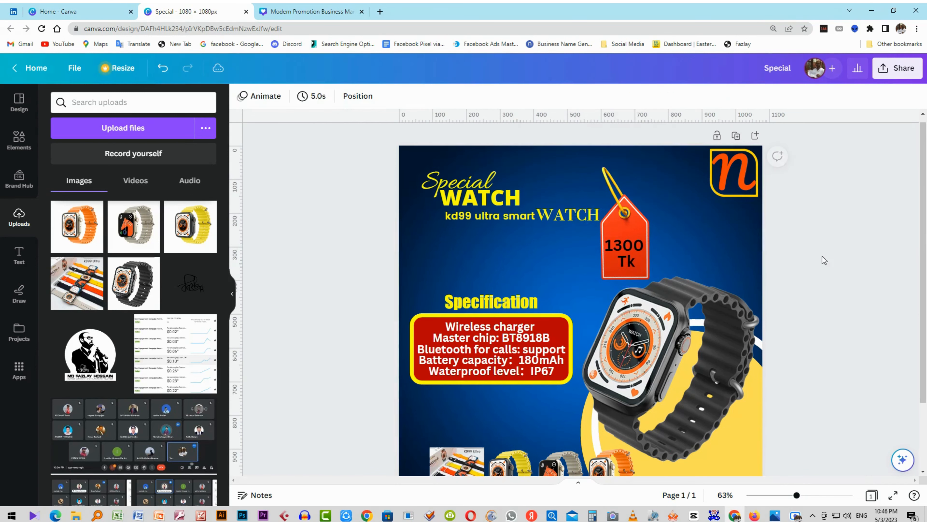
Download the design as a PNG at size 3.125 (3,375 × 3,375 px).
scroll(822, 255, down, 3)
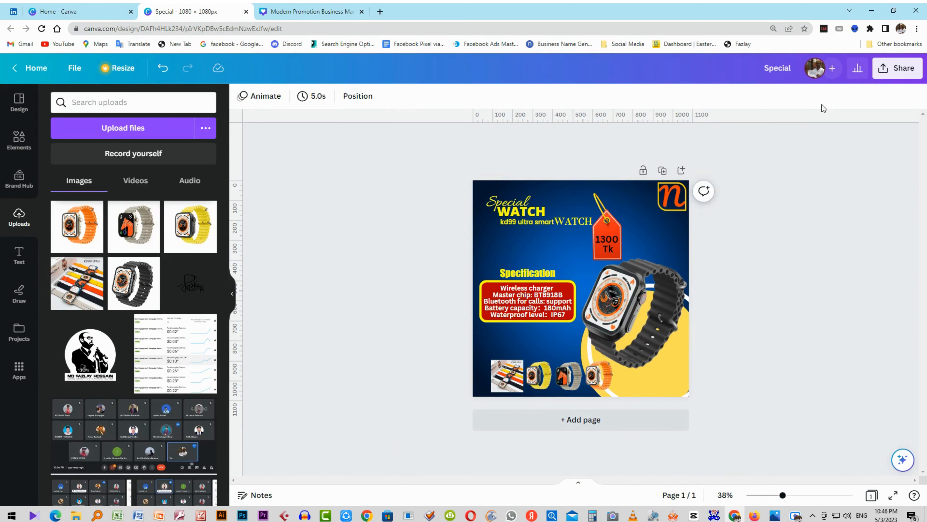
click(901, 74)
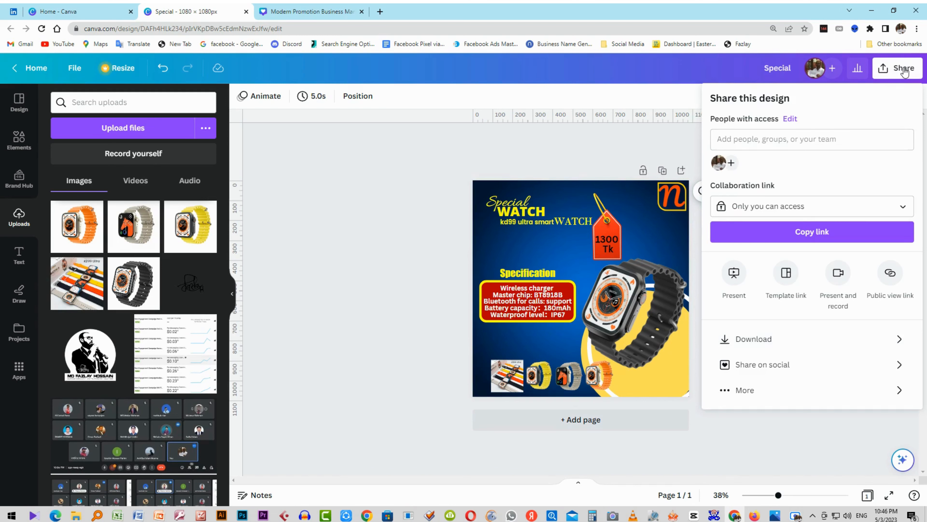
click(765, 337)
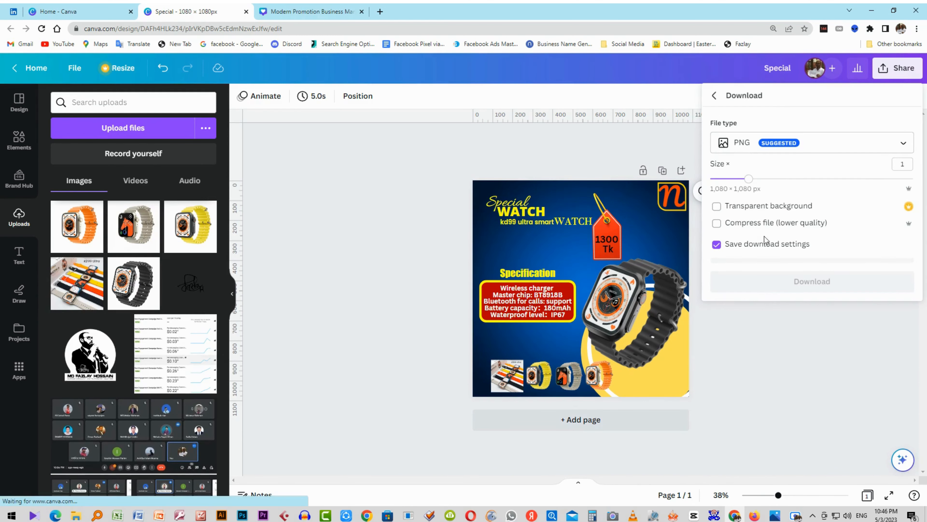
drag(748, 178, 924, 182)
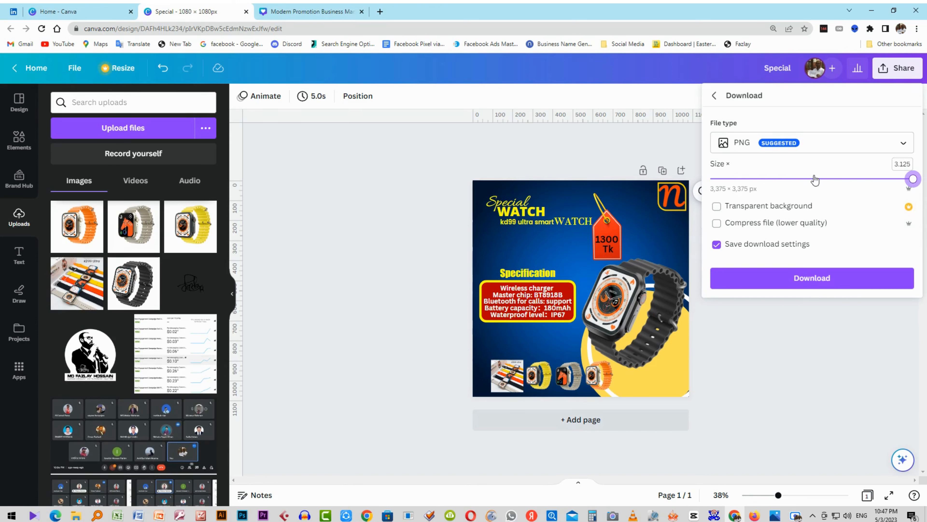
click(798, 282)
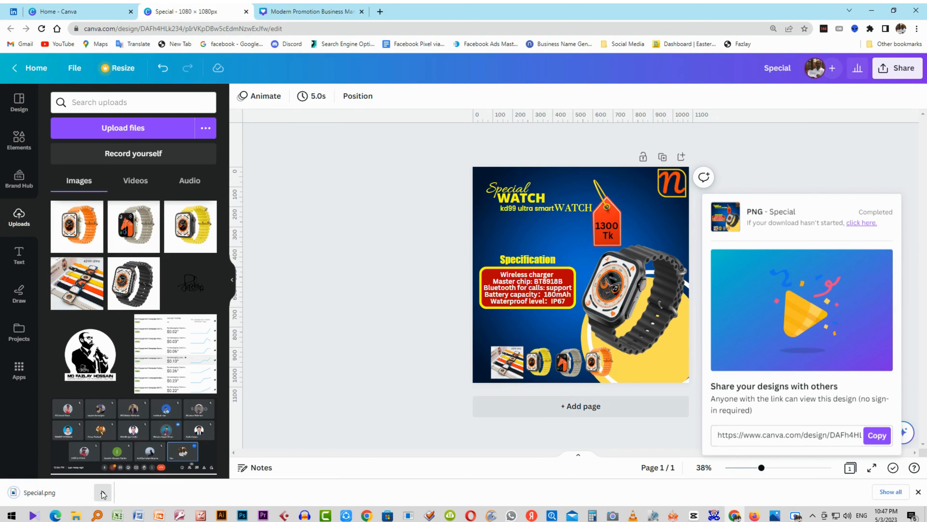
Open the downloaded Special.png in the image viewer and inspect it in a smaller window over the design.
click(104, 493)
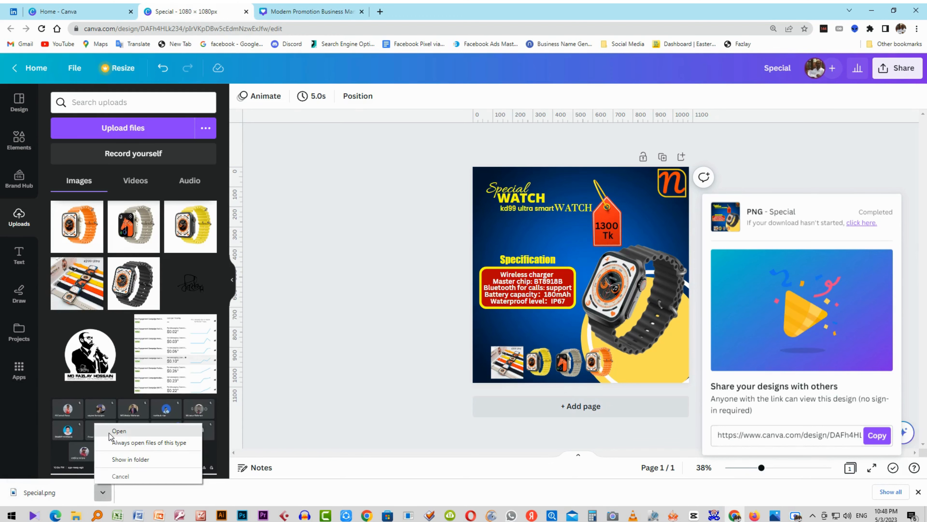
click(119, 431)
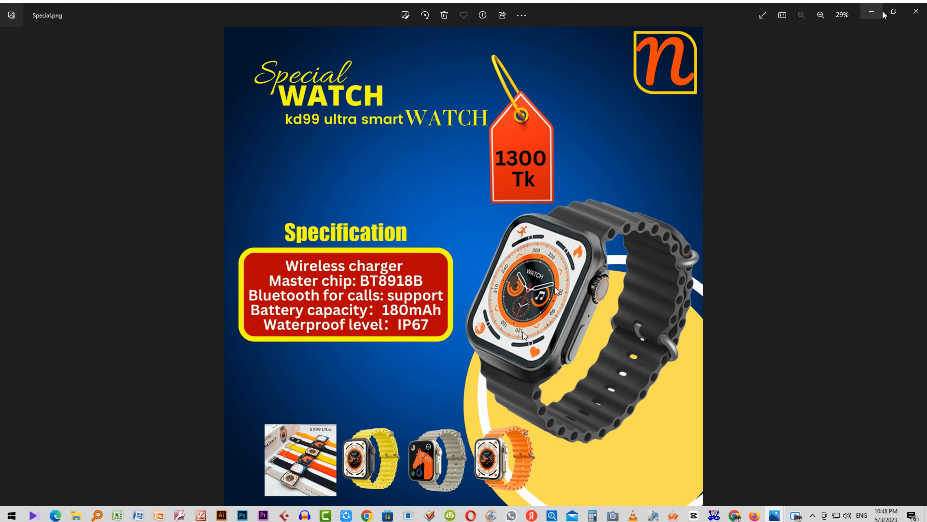
click(892, 12)
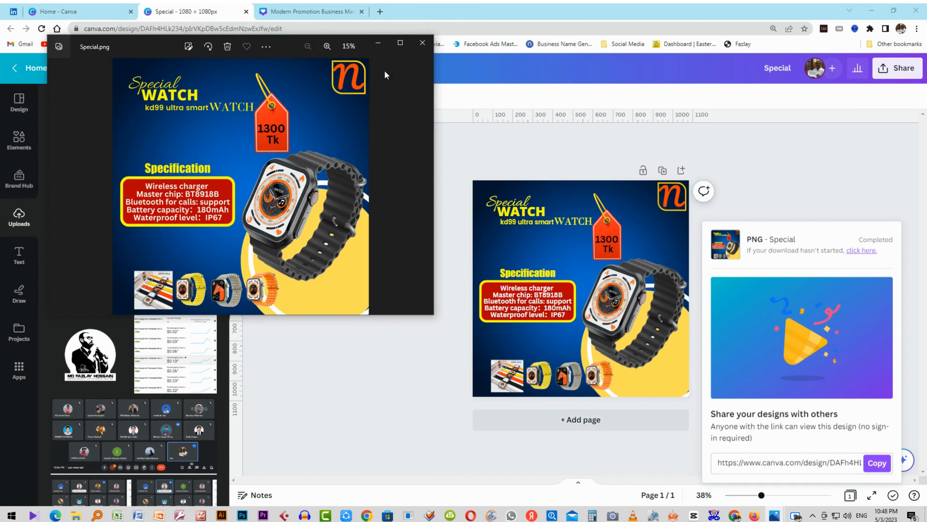
drag(290, 45, 600, 106)
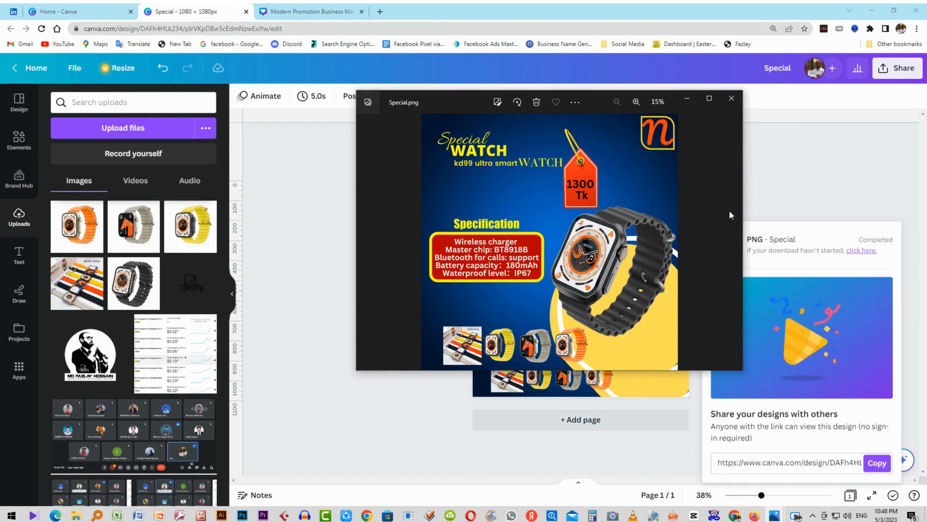
drag(601, 97, 621, 151)
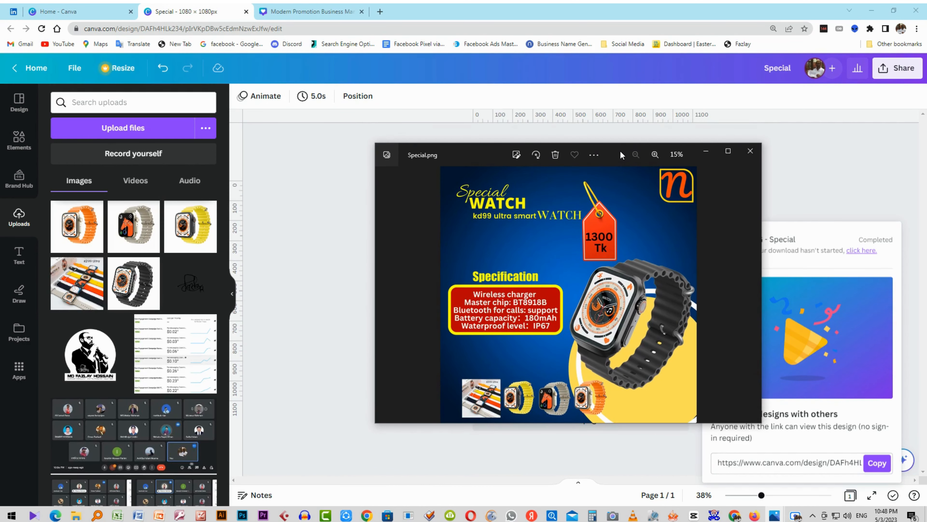